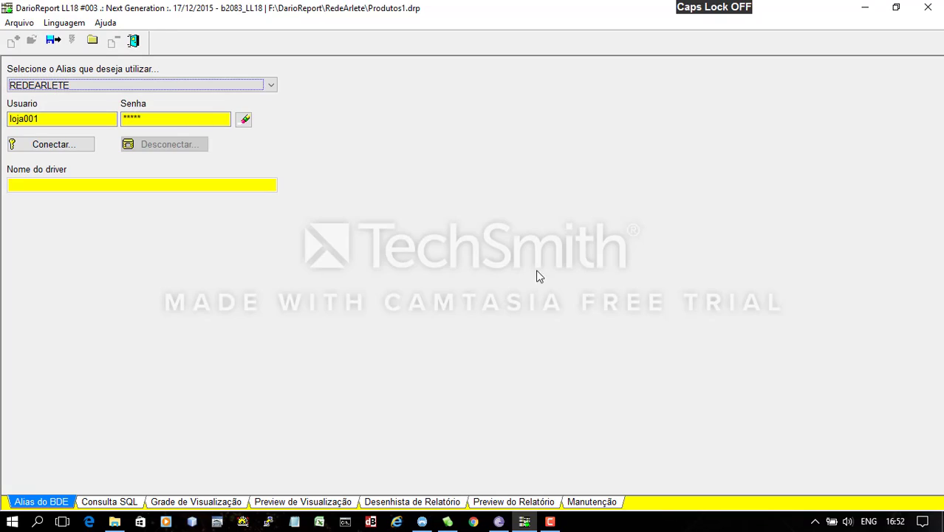
- Connect to the REDEARLETE alias and open the SQL query's existing conditions on the produtos table
left_click(35, 150)
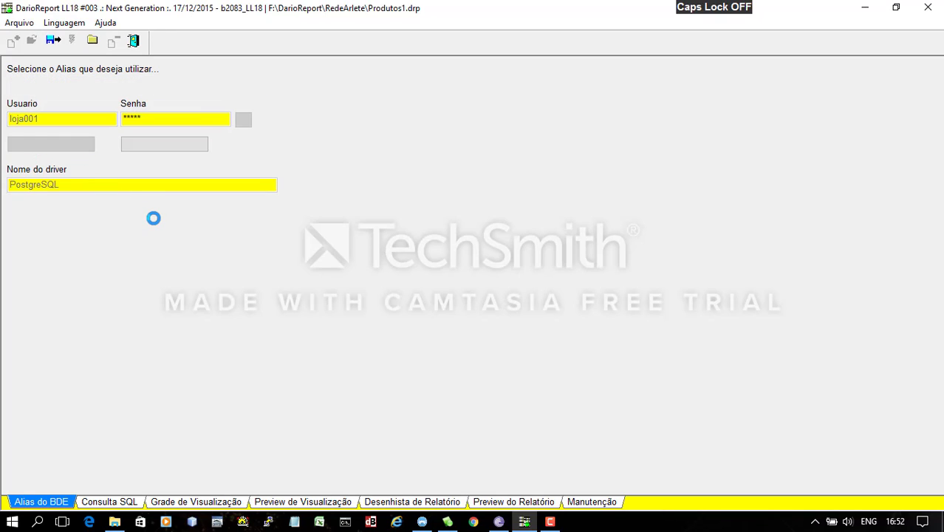
left_click(124, 502)
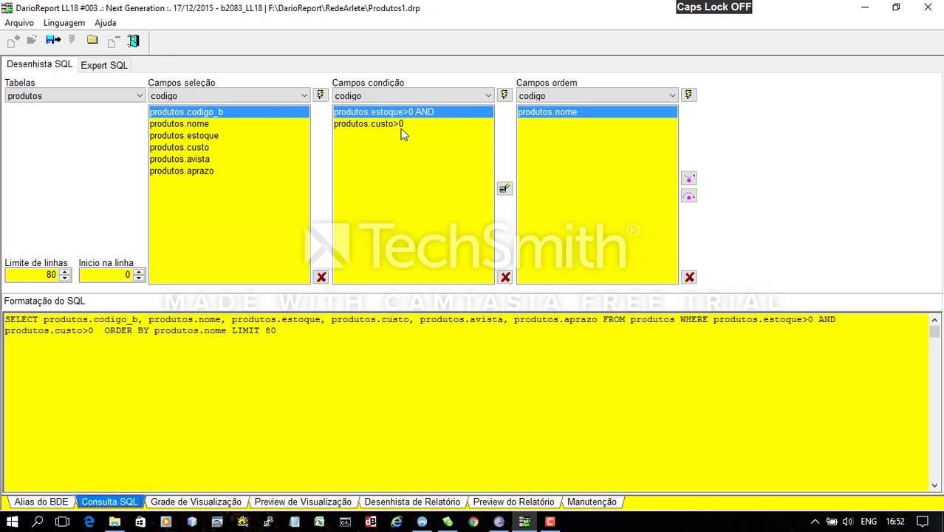
left_click(402, 124)
left_click(420, 112)
left_click(411, 125)
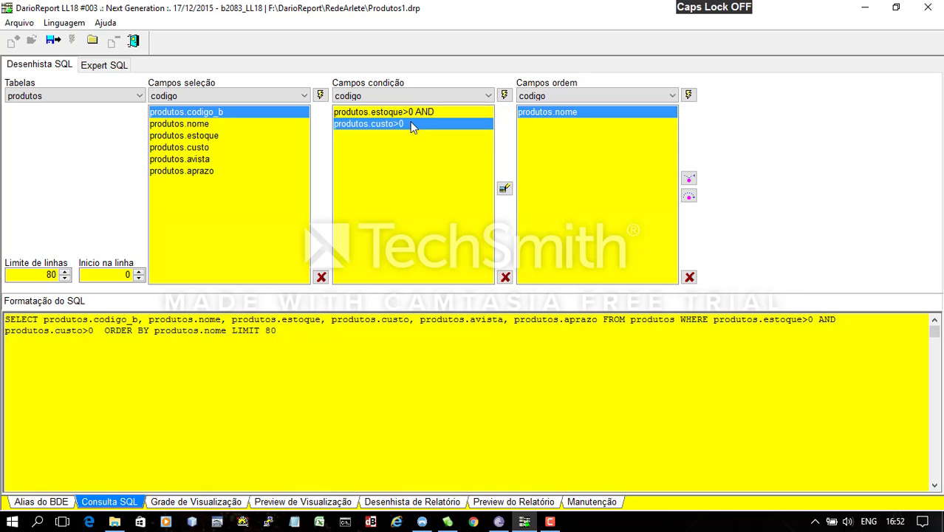
- Add a query condition on the codigo_b field and set its type to like (contido em)
left_click(484, 95)
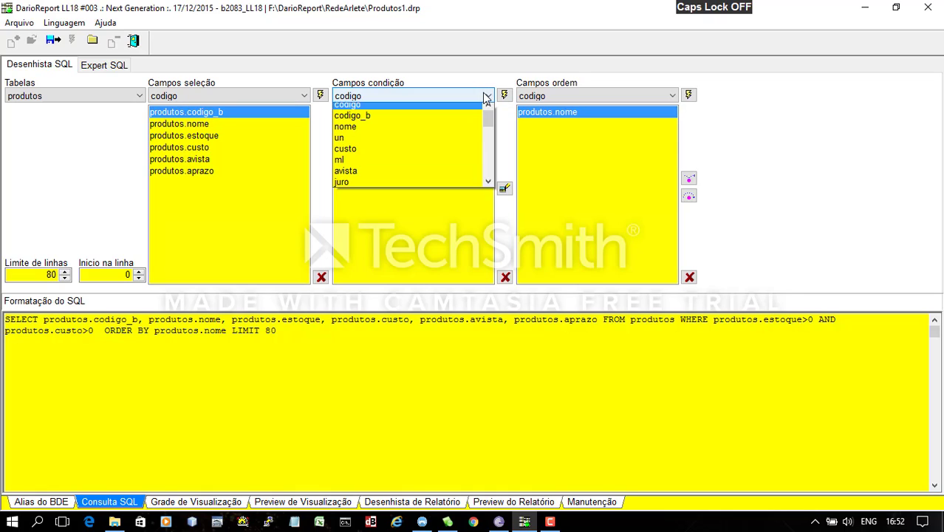
left_click(398, 120)
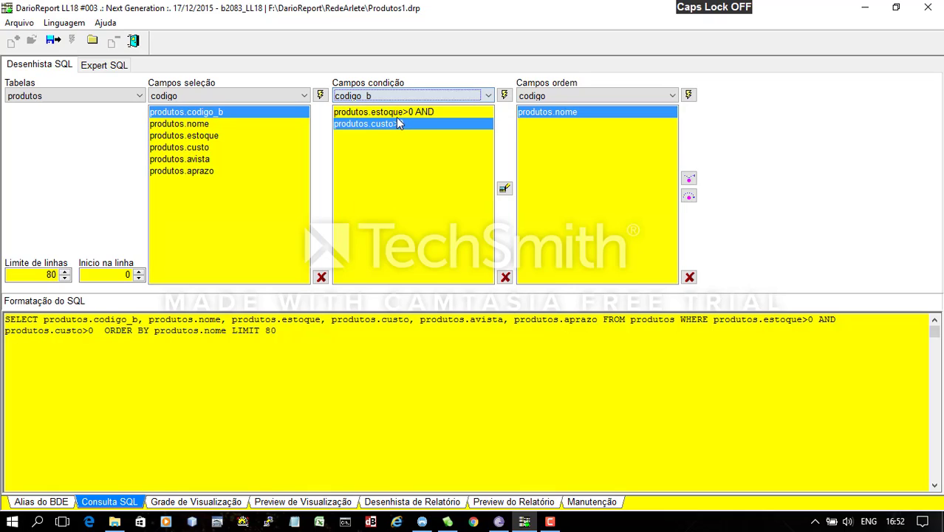
left_click(505, 95)
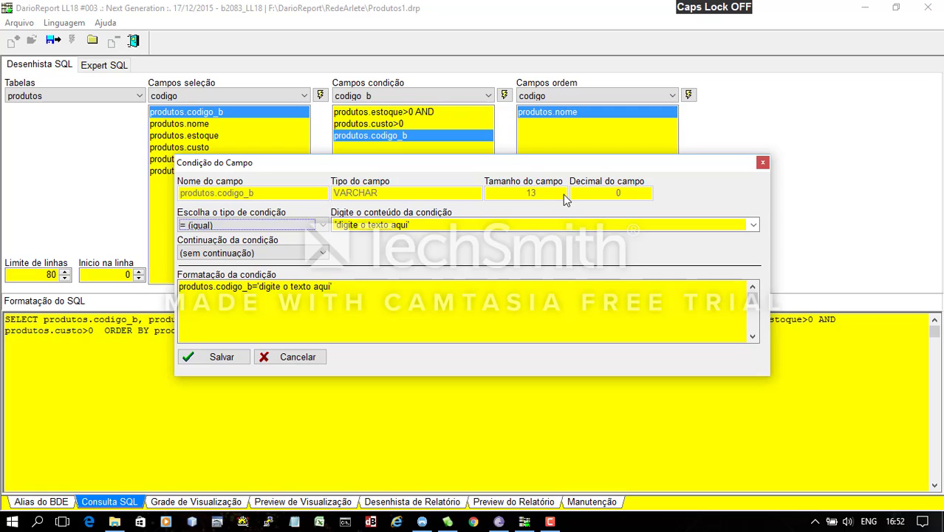
left_click(465, 225)
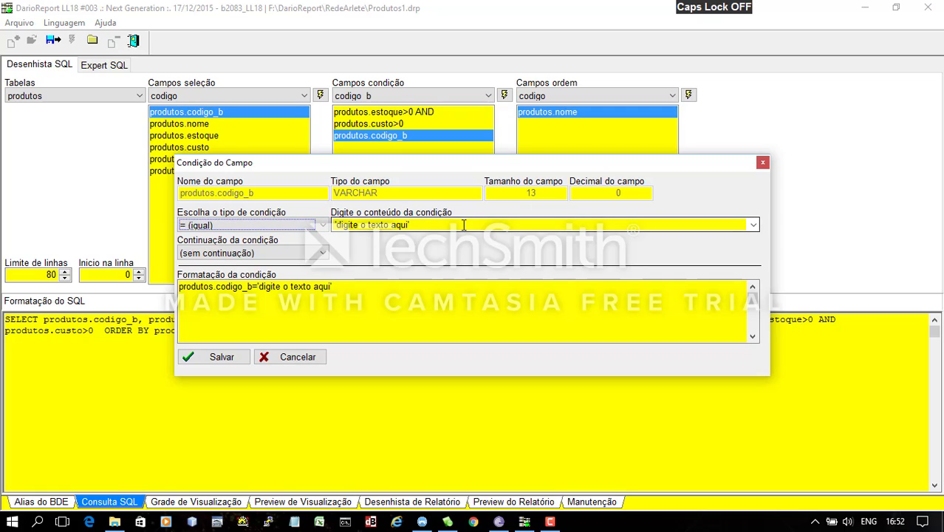
left_click(324, 226)
left_click(323, 225)
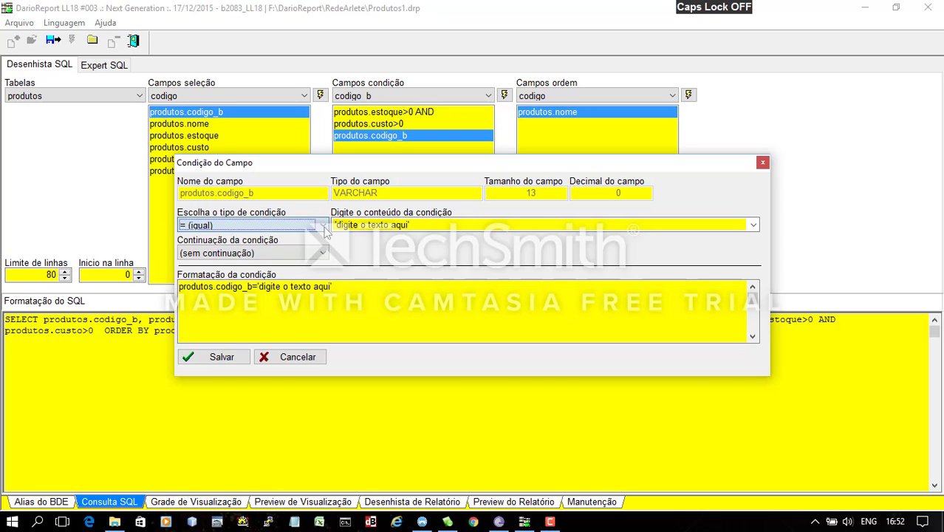
left_click(323, 225)
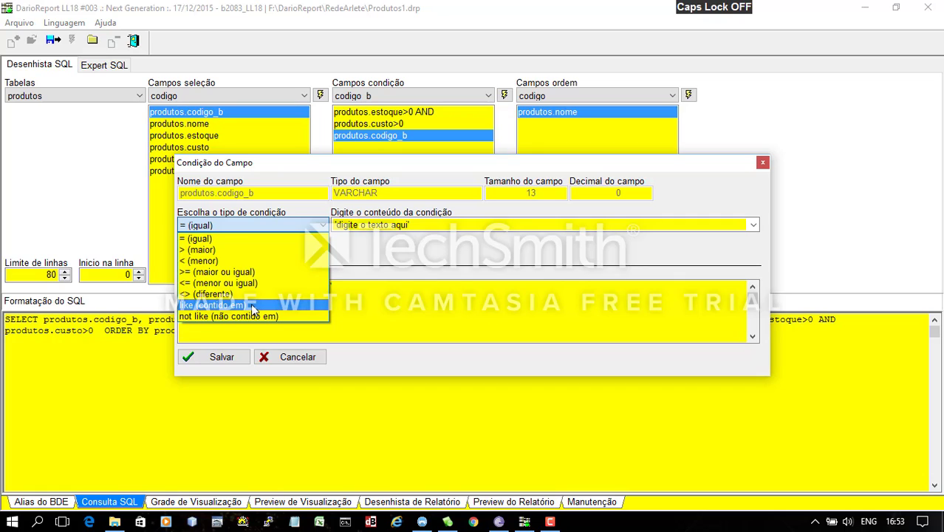
left_click(252, 306)
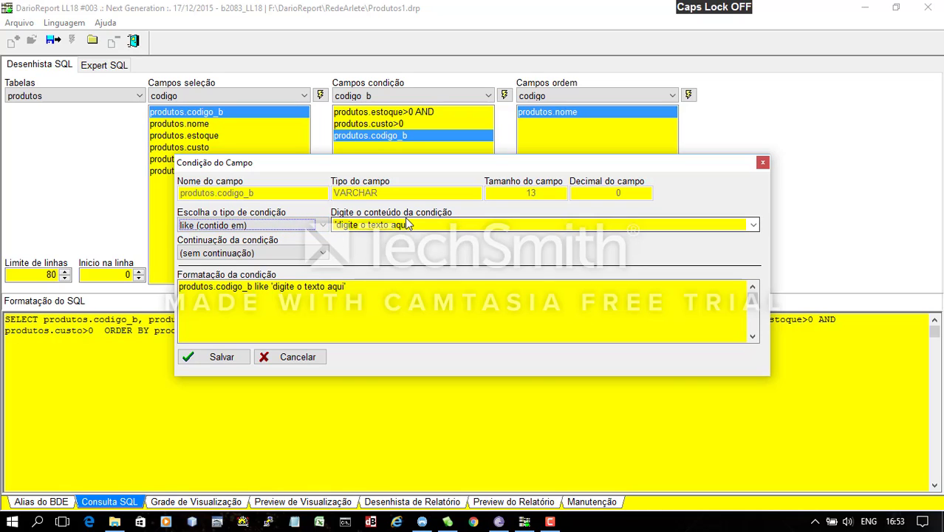
- Use the predefined filter template '%{{Cidade,C,25,0,!}}%' as the codigo_b condition's content
left_click(753, 225)
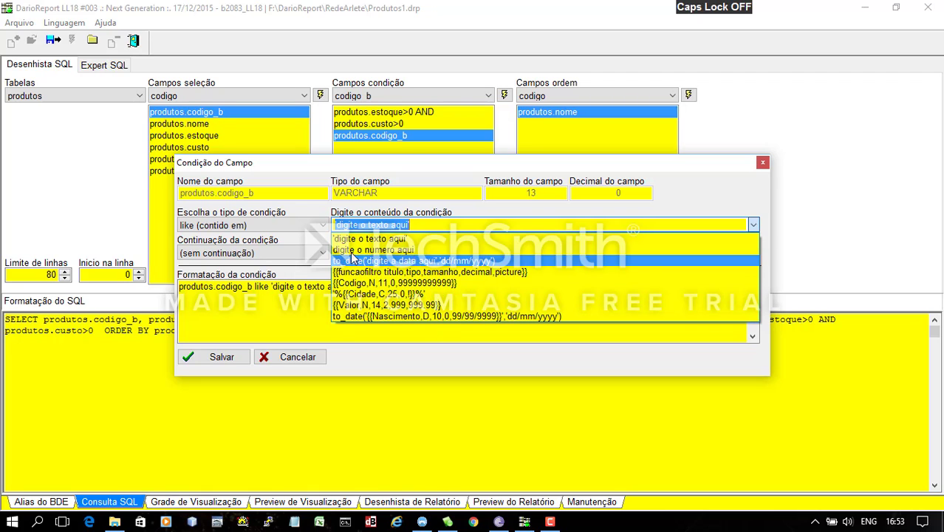
left_click(397, 296)
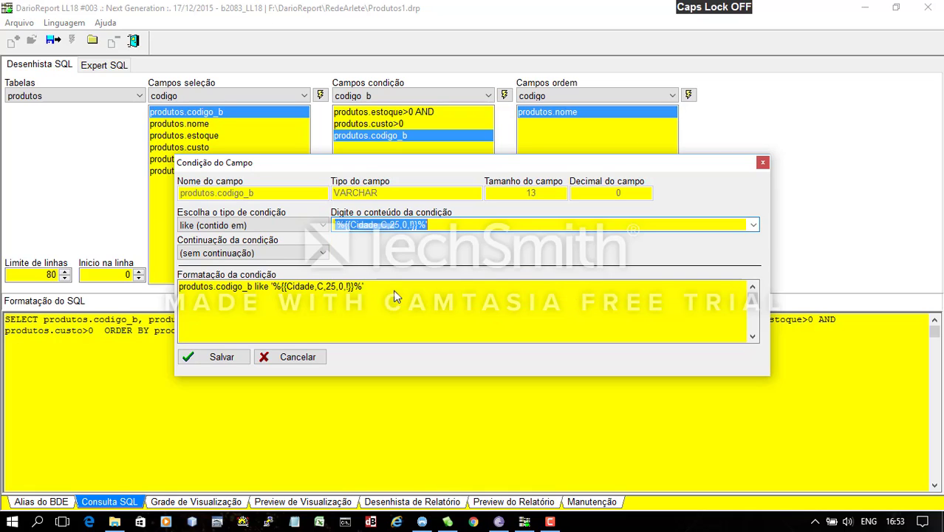
left_click(459, 223)
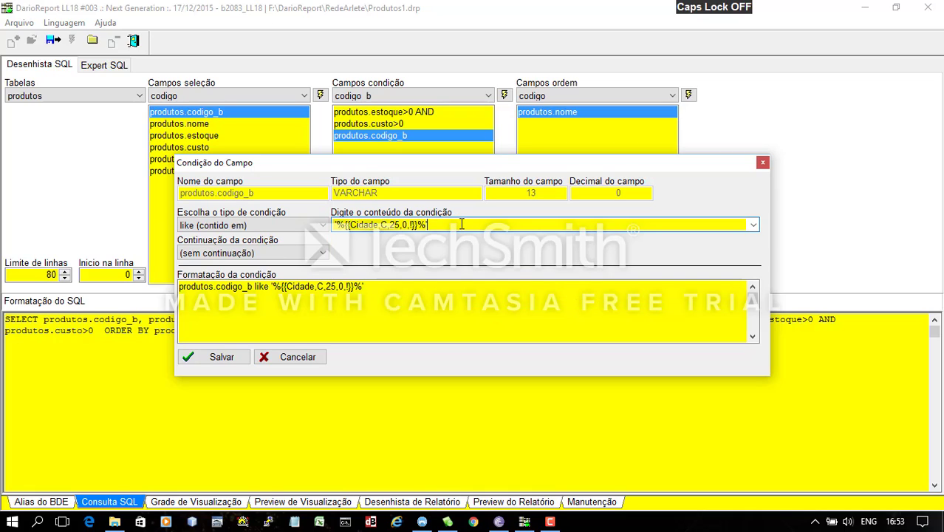
- Replace the filter title Cidade with CodigoProduto in the codigo_b condition's content
left_click(379, 225)
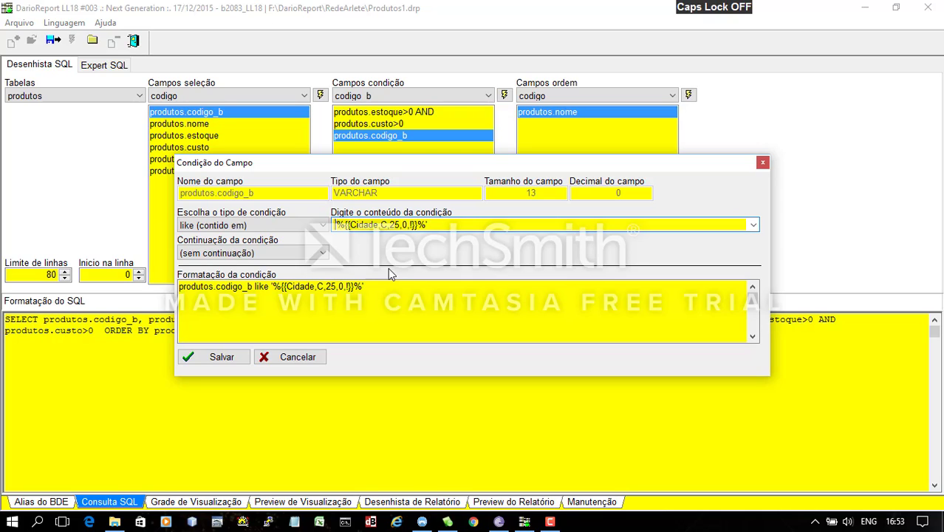
key("Right")
key("Right")
key("shift+Left")
key("End")
key("shift+Left")
key("shift+Left")
key("Left")
key("shift+Right")
key("shift+Right")
key("shift+Right")
key("shift+Right")
key("shift+Right")
key("shift+Right")
key("Delete")
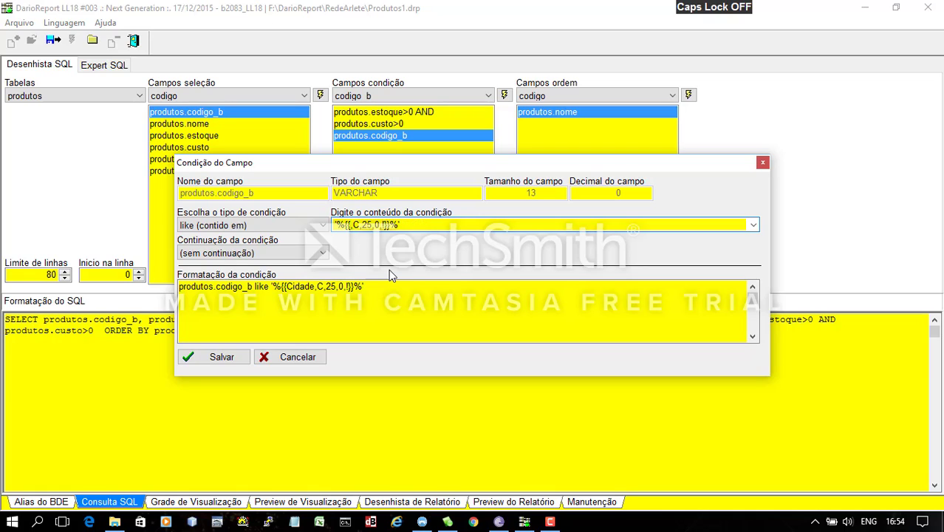
type("Codigo")
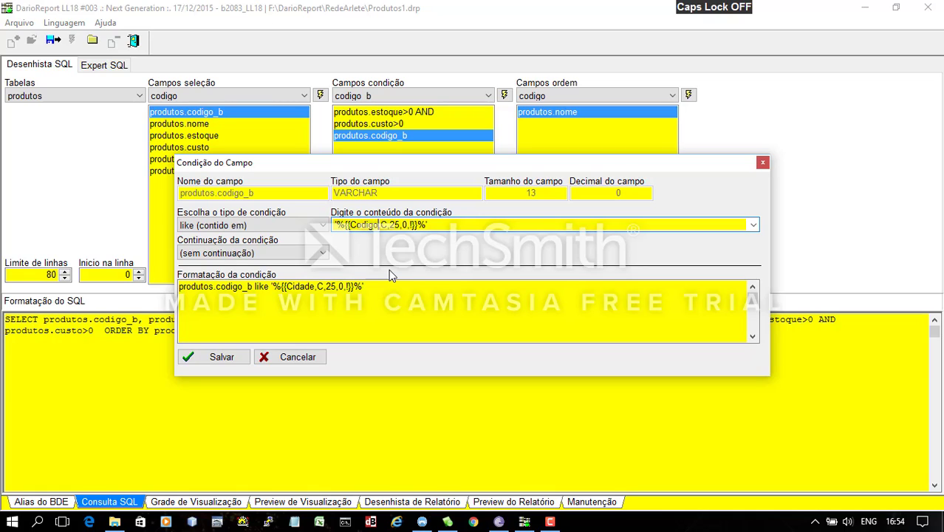
type("Produto")
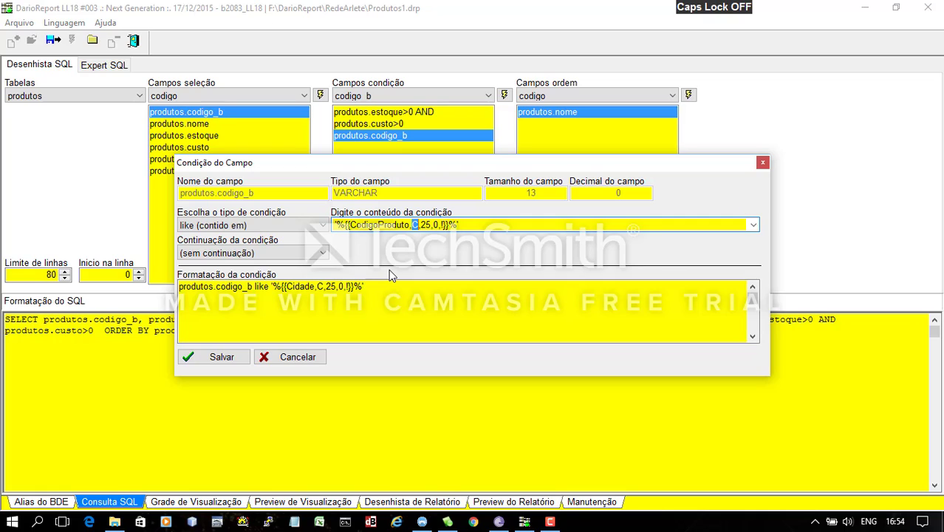
- Set the CodigoProduto filter's size to 13 characters and save the codigo_b condition
key("Right")
key("Right")
key("Right")
key("Right")
key("Right")
key("Delete")
key("Delete")
type("13")
key("Right")
key("Right")
key("shift+Right")
key("Right")
key("Right")
key("End")
key("Left")
key("Left")
key("Left")
key("Left")
key("Left")
key("Left")
key("Left")
key("Left")
key("Left")
key("Left")
key("Left")
key("Left")
key("Tab")
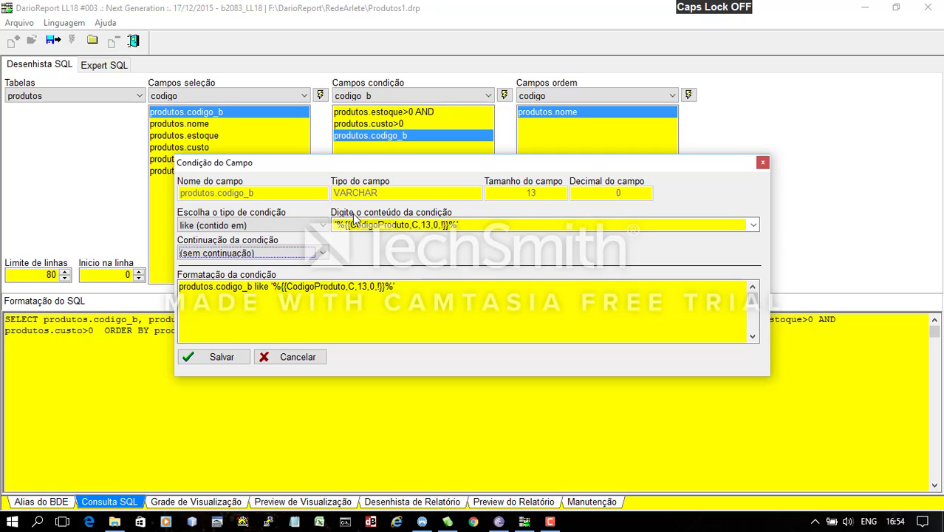
left_click(232, 358)
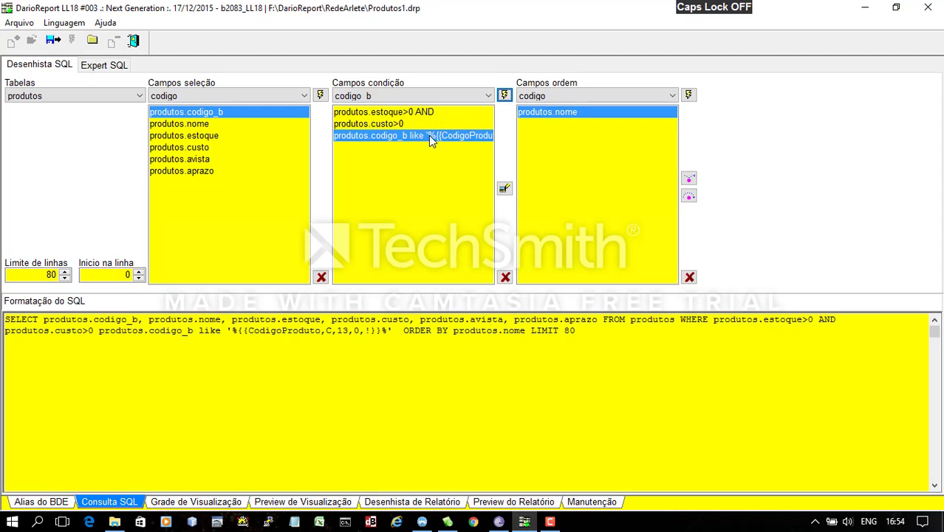
- Set the continuation of the produtos.custo>0 condition to AND (e) and save it
left_click(385, 125)
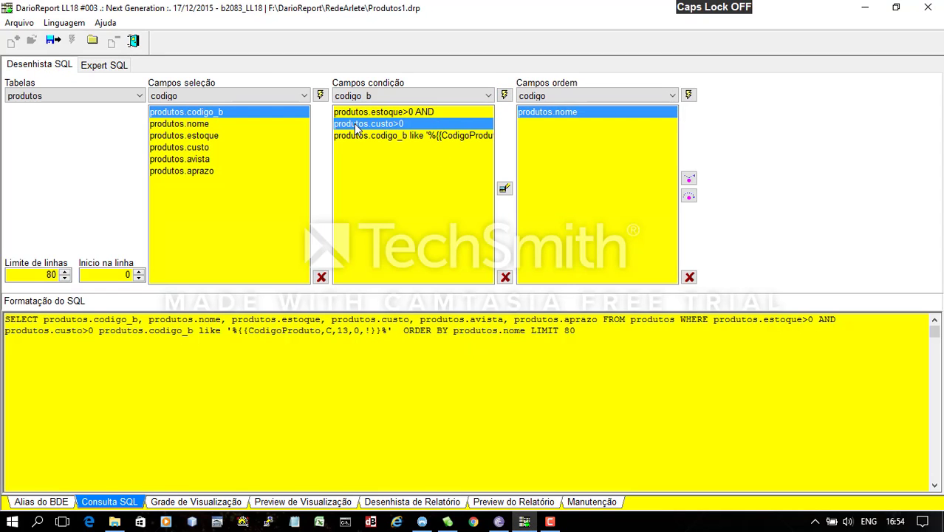
double_click(397, 127)
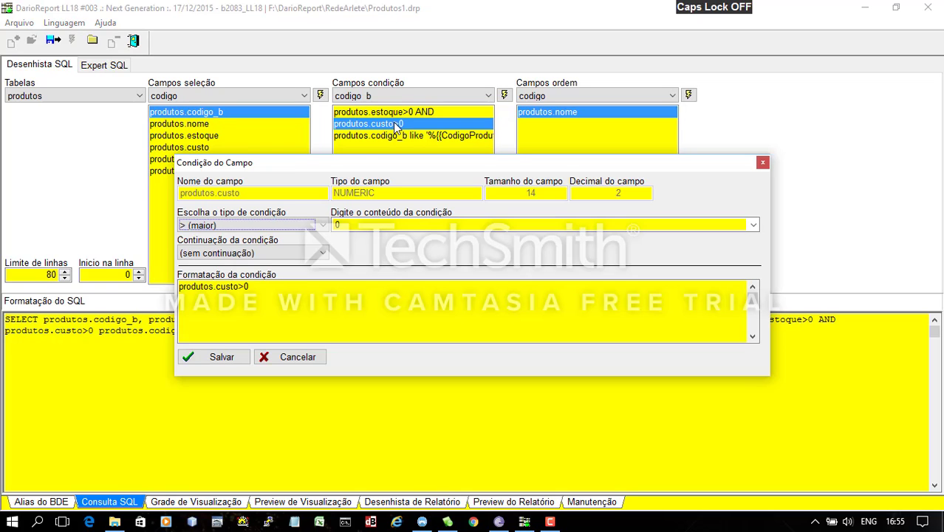
left_click(308, 253)
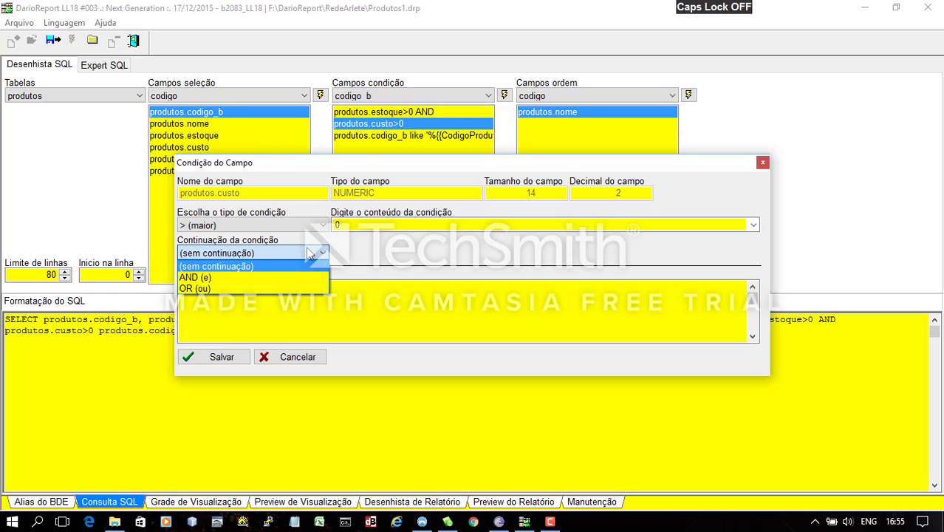
left_click(279, 277)
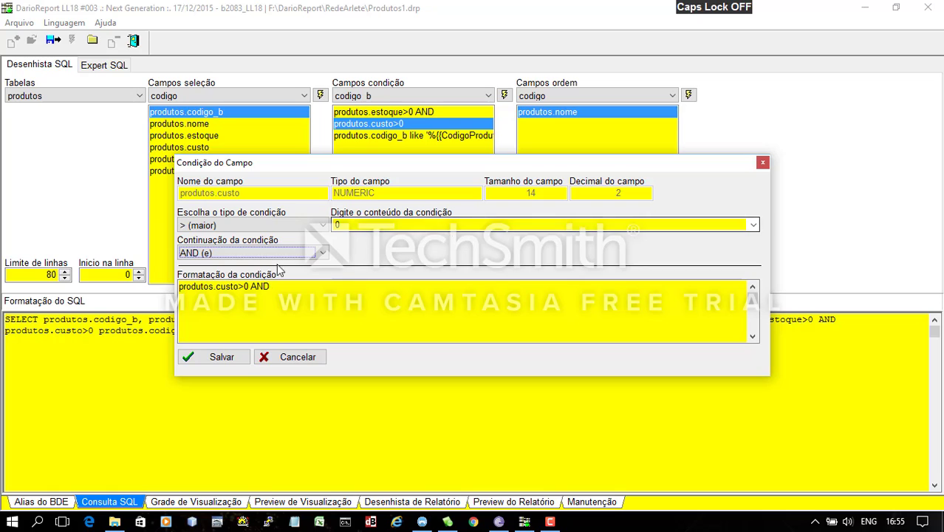
left_click(241, 358)
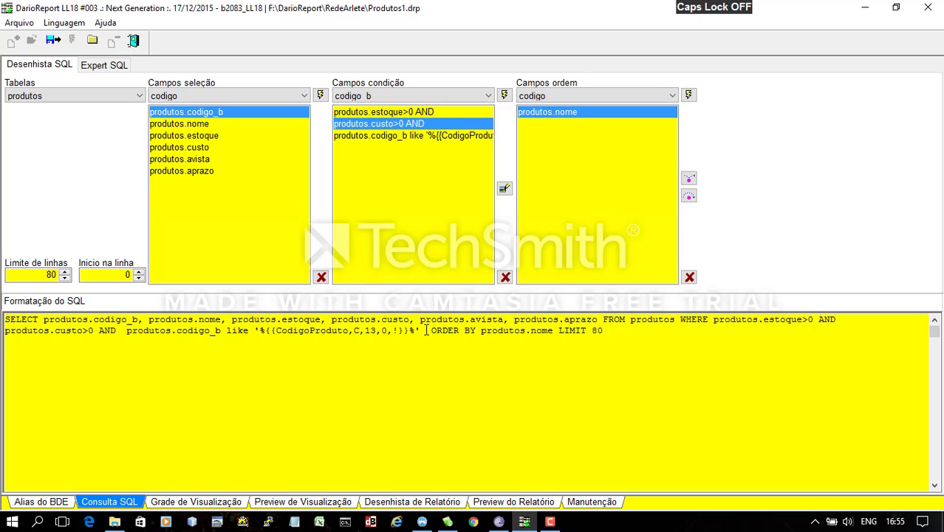
- Check the WHERE clause in the generated SQL and save the report
left_click_drag(426, 330, 677, 315)
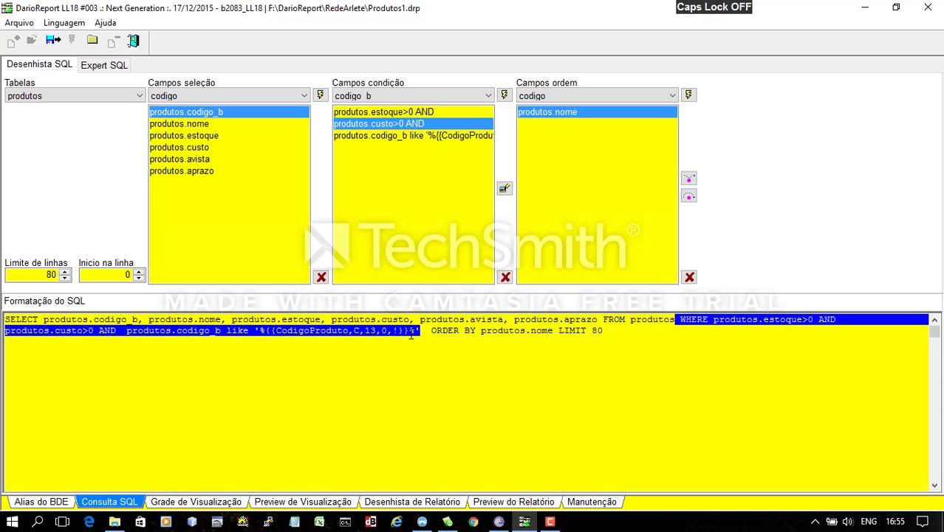
left_click(376, 351)
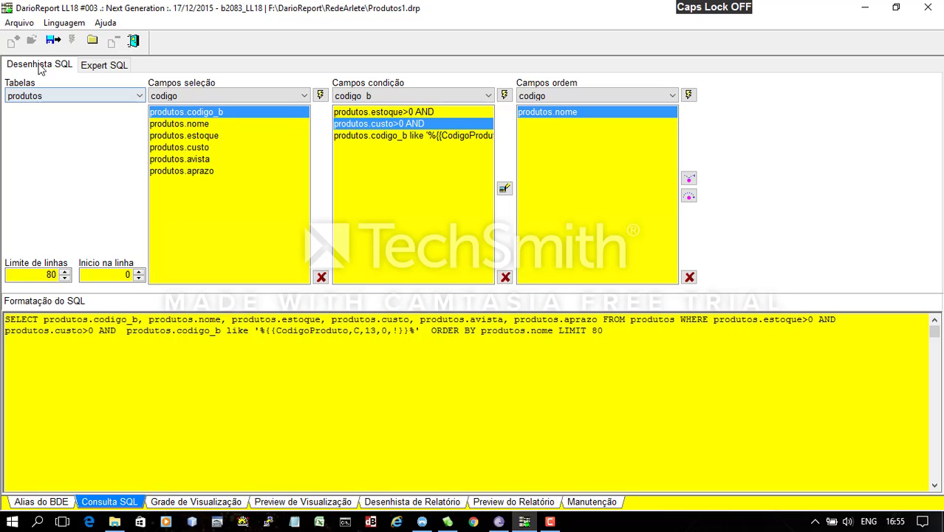
left_click(50, 43)
left_click(487, 293)
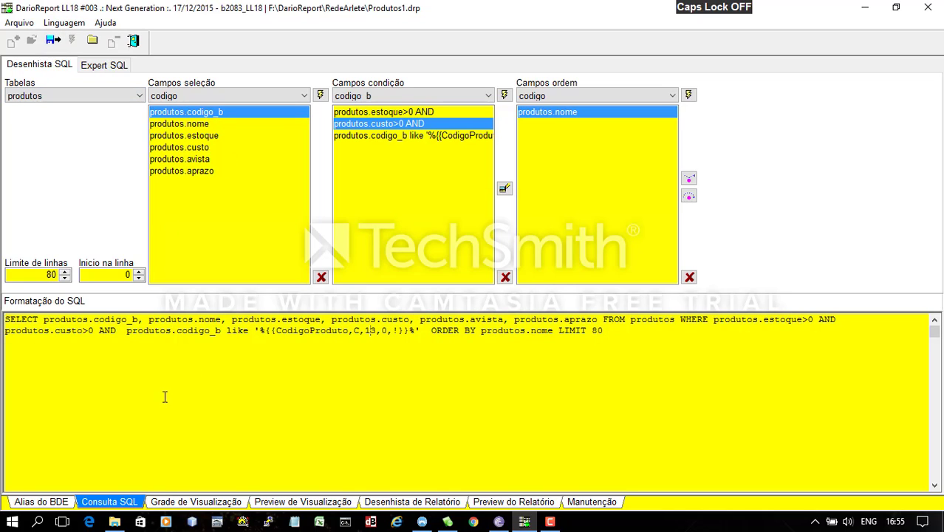
- Run the visualization grid with the CodigoProduto filter set to 01, without formatting data or summing
left_click(221, 503)
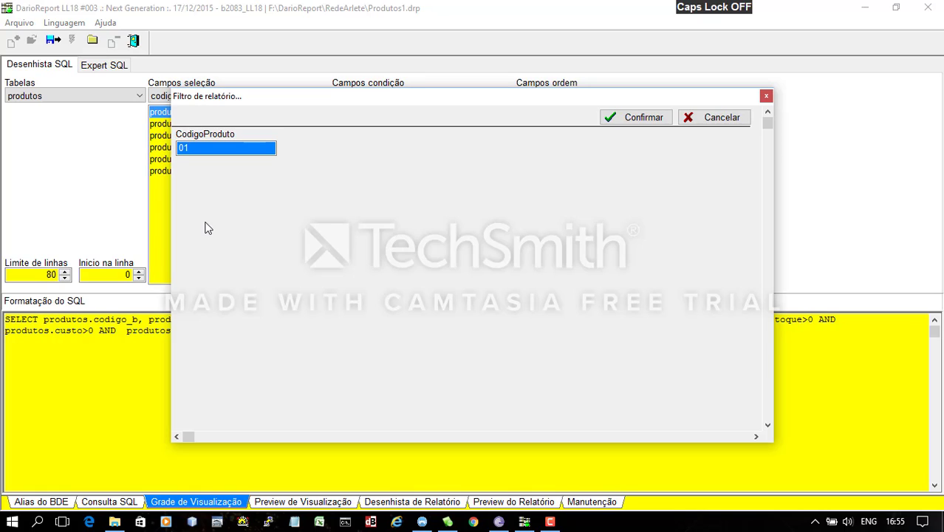
left_click(607, 116)
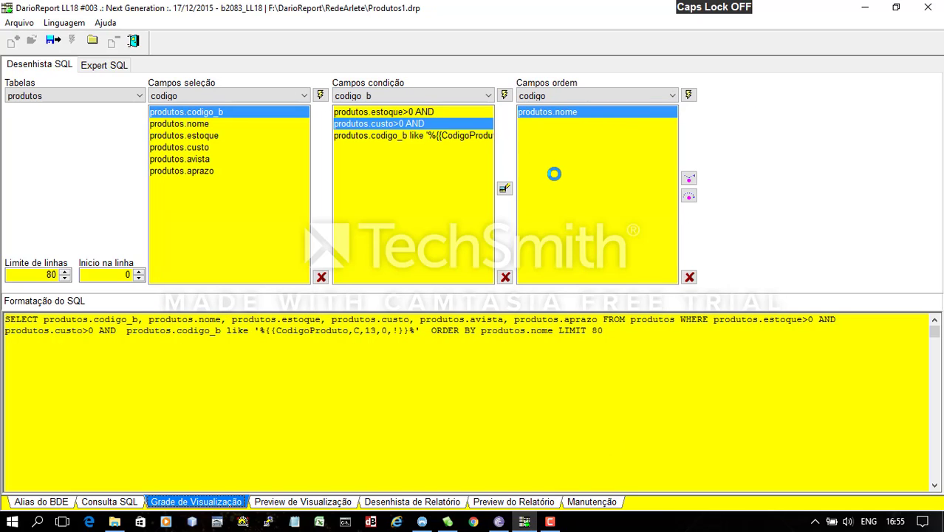
left_click(556, 290)
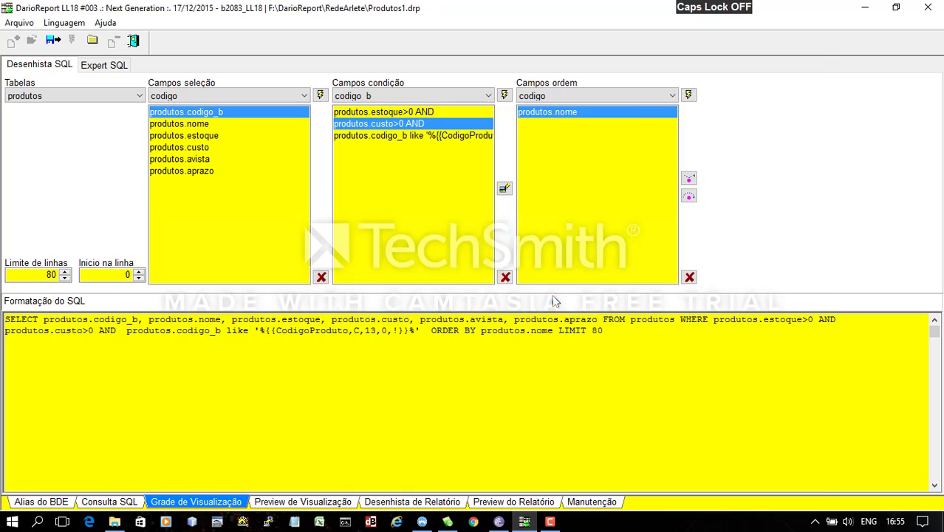
- Examine the product codes returned in the visualization grid and close it
left_click(253, 168)
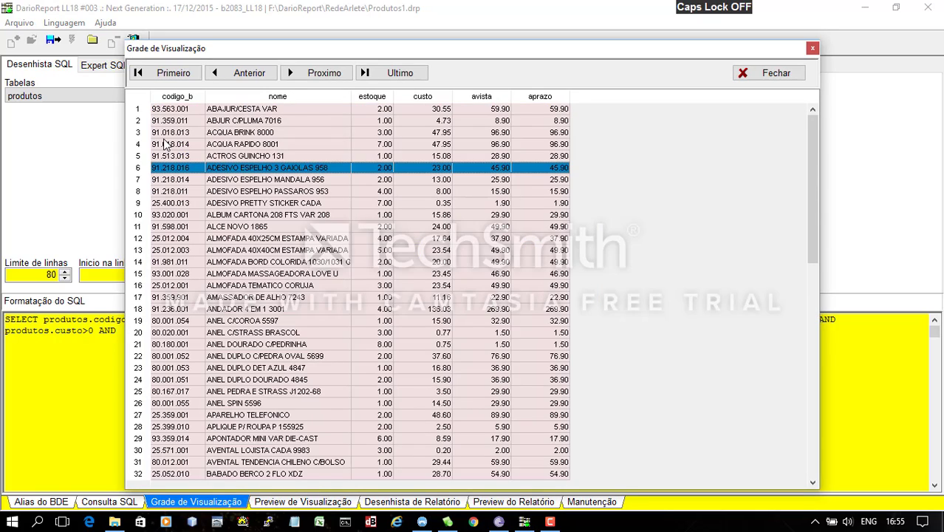
scroll(167, 148, "down", 2)
scroll(169, 147, "up", 2)
scroll(188, 120, "down", 1)
scroll(189, 119, "down", 1)
scroll(188, 119, "up", 2)
scroll(188, 119, "down", 2)
scroll(188, 120, "up", 2)
left_click(768, 73)
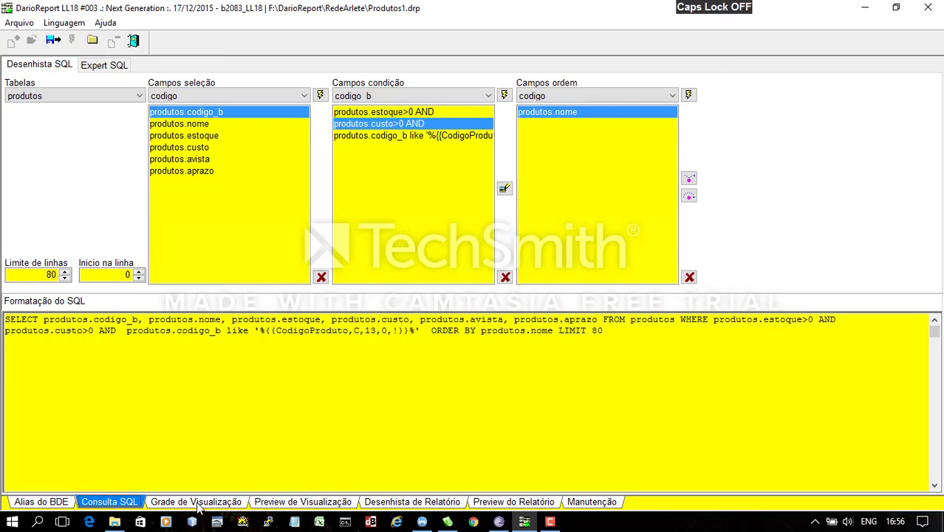
- Run the visualization grid again with the CodigoProduto filter set to 01.%, without formatting or sums, and examine the codes
left_click(211, 502)
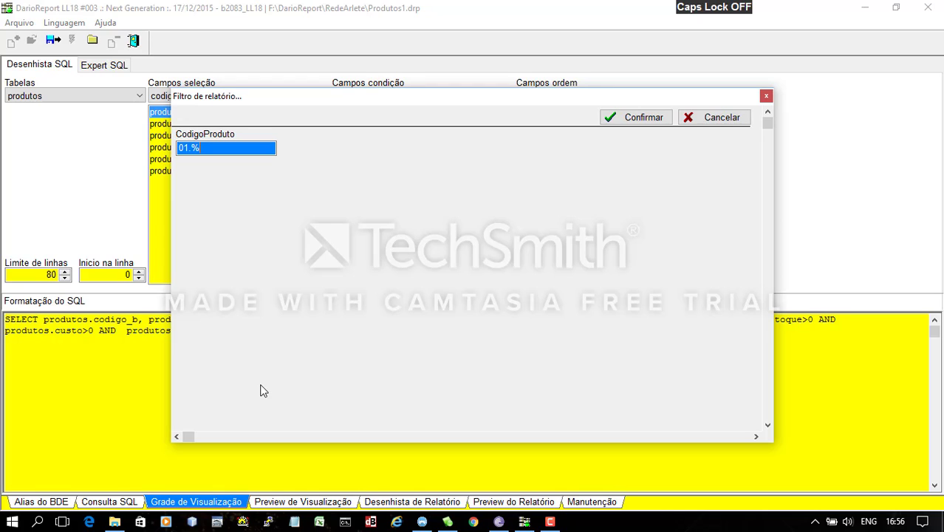
left_click(653, 116)
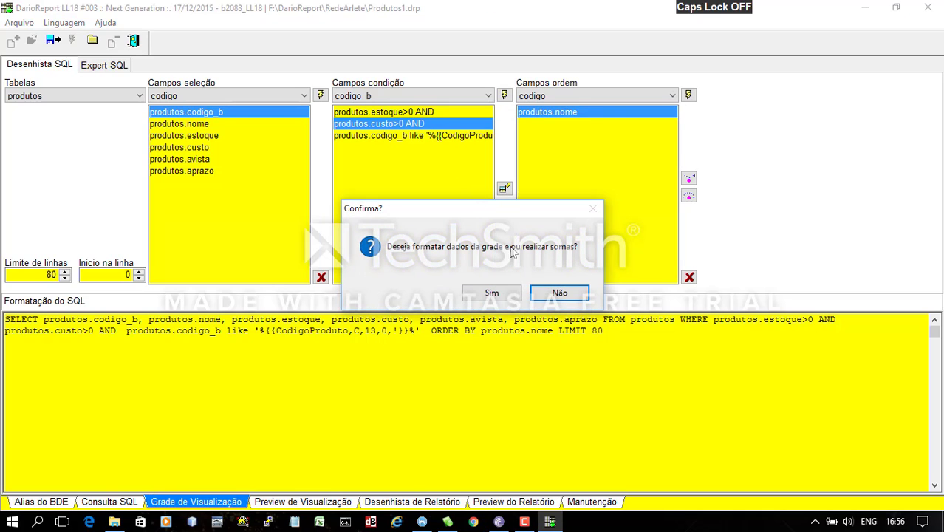
left_click(555, 290)
left_click(213, 147)
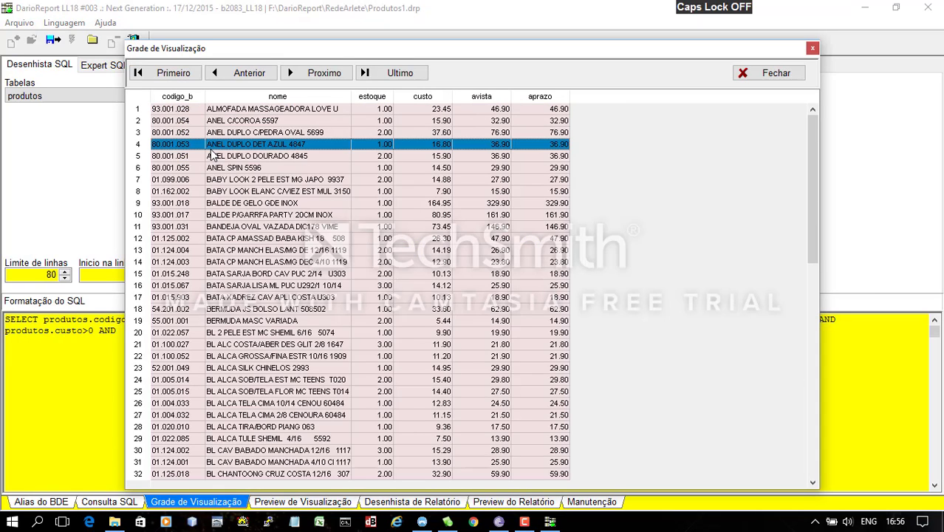
- Close the grid and remove both % wildcards from the codigo_b like condition, leaving '{{CodigoProduto,C,13,0,!}}', and save the condition
left_click(189, 179)
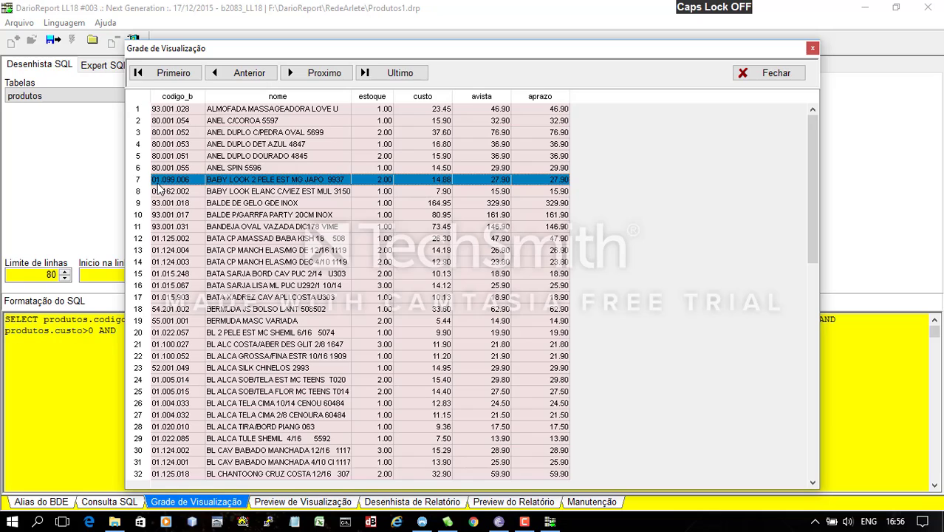
left_click(754, 74)
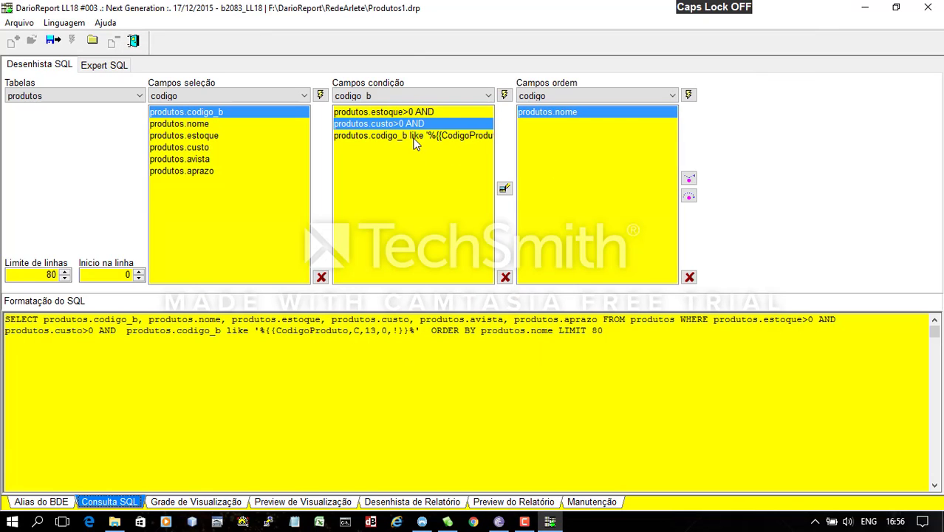
left_click(416, 137)
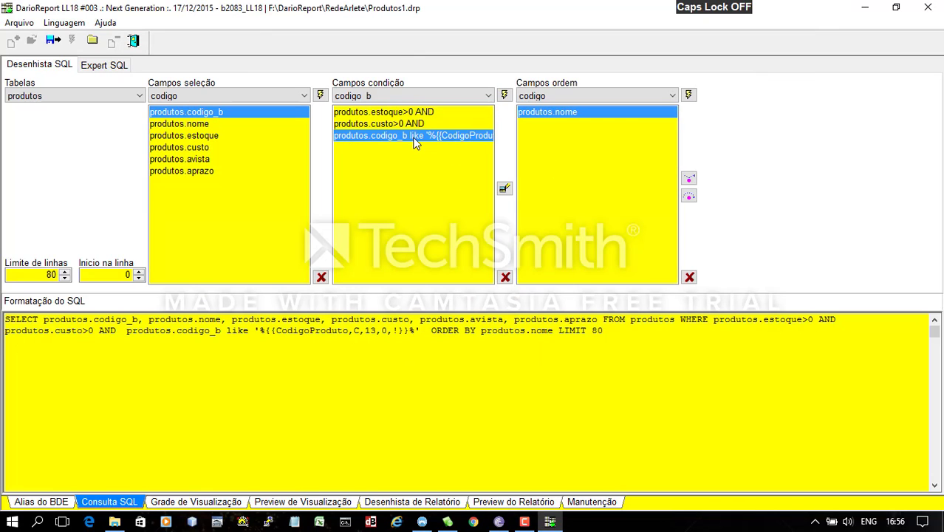
double_click(437, 143)
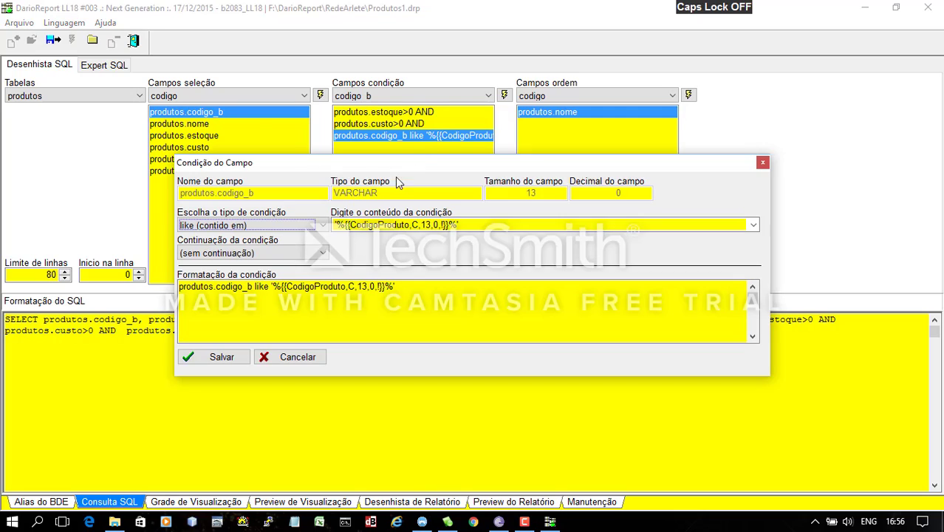
left_click(364, 223)
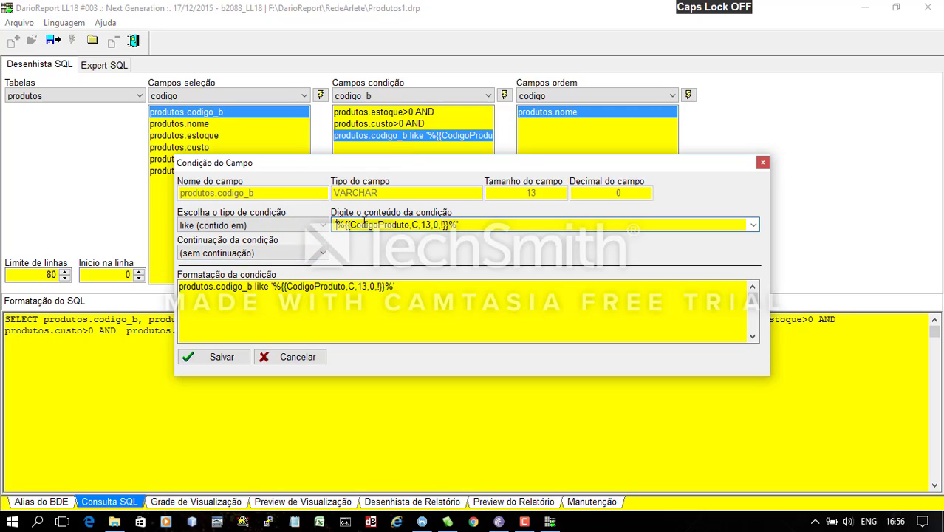
key("BackSpace")
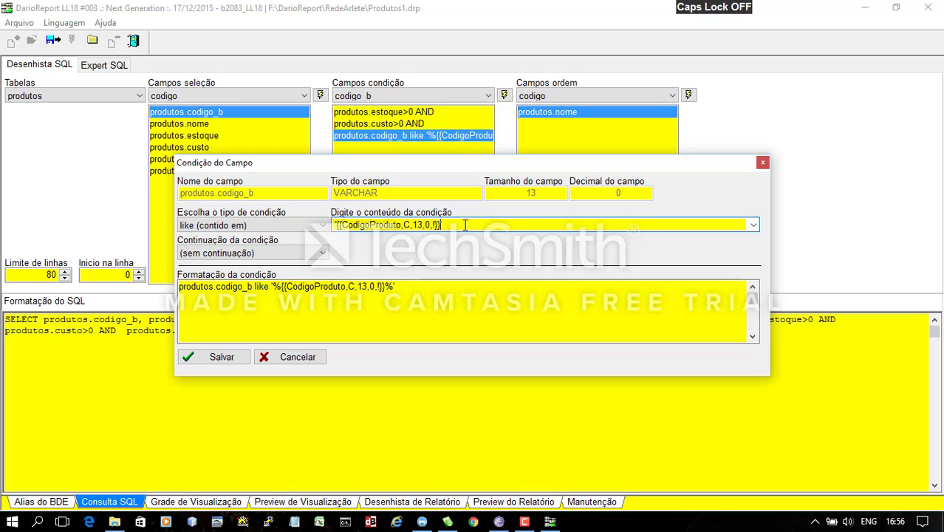
left_click(221, 357)
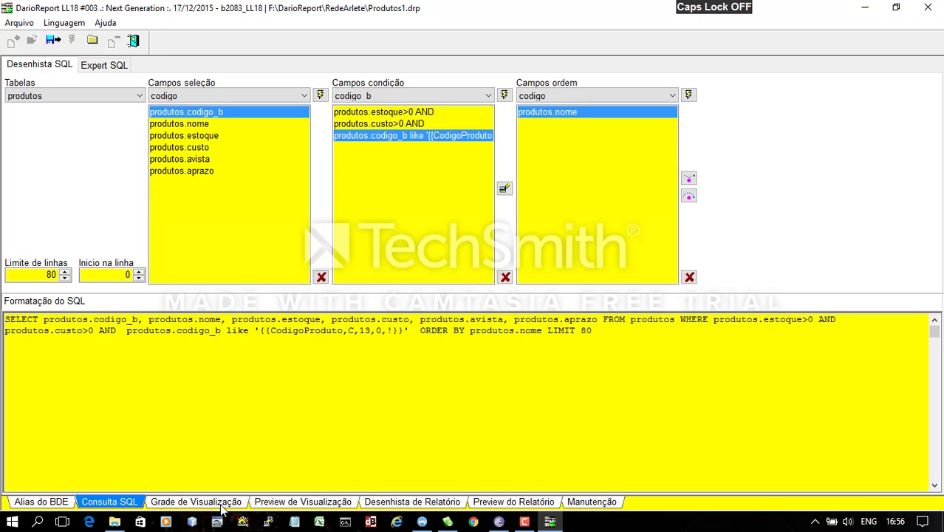
- Run the visualization grid with CodigoProduto filtered to codes starting with 01., without formatting or sums, and review the listed codes before closing it
left_click(221, 507)
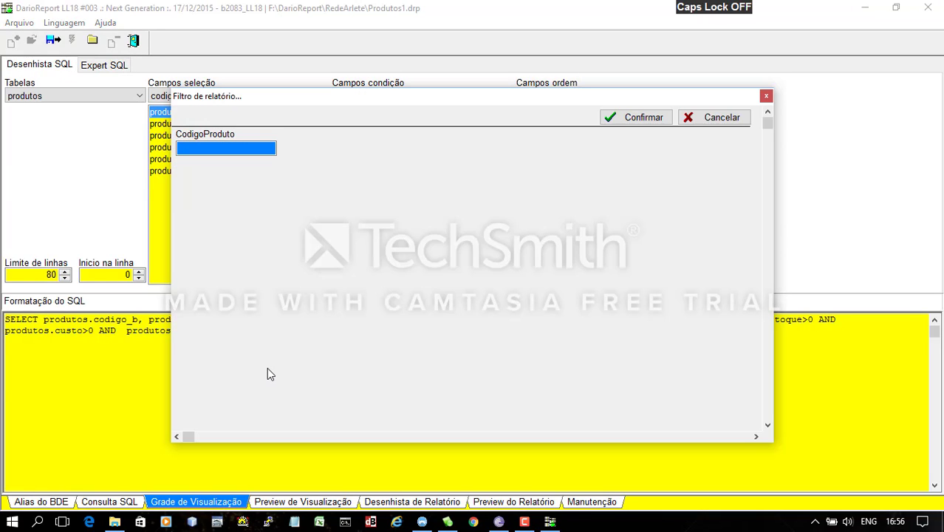
type("01.")
left_click(617, 120)
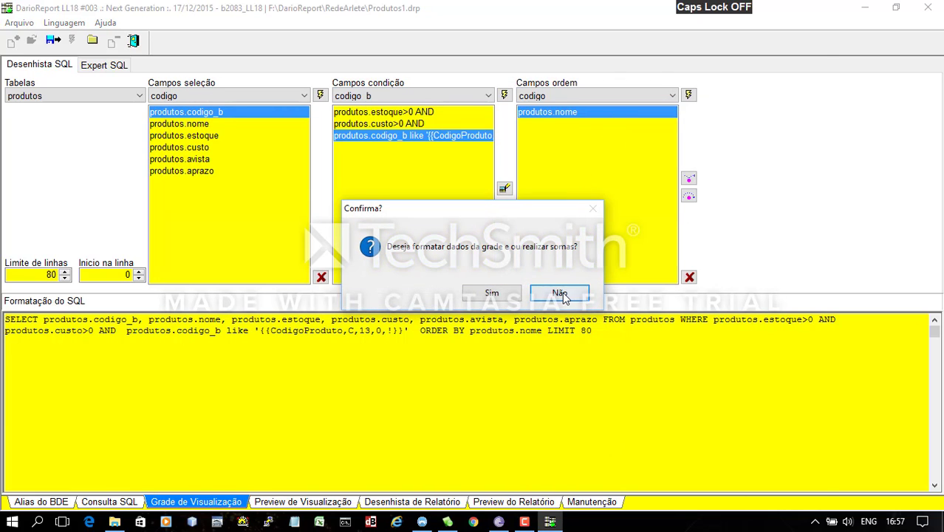
left_click(560, 293)
left_click(186, 145)
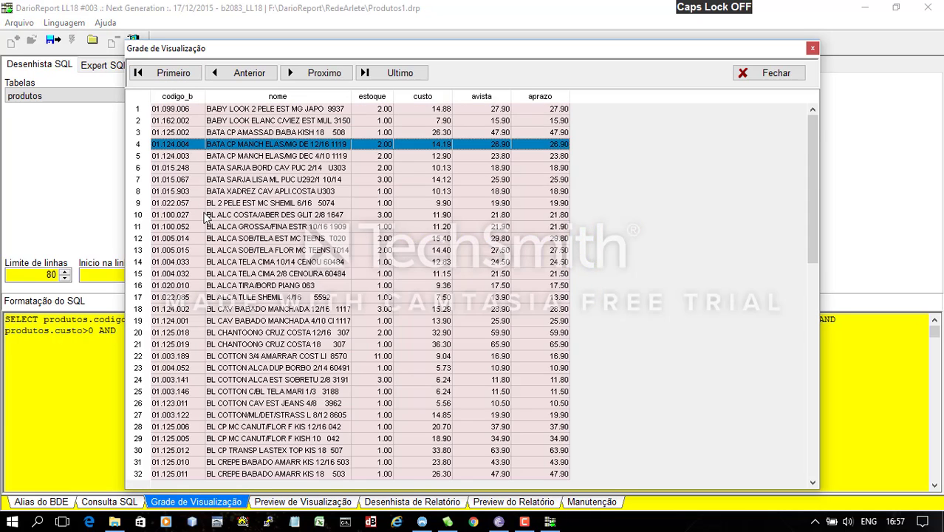
scroll(208, 216, "down", 16)
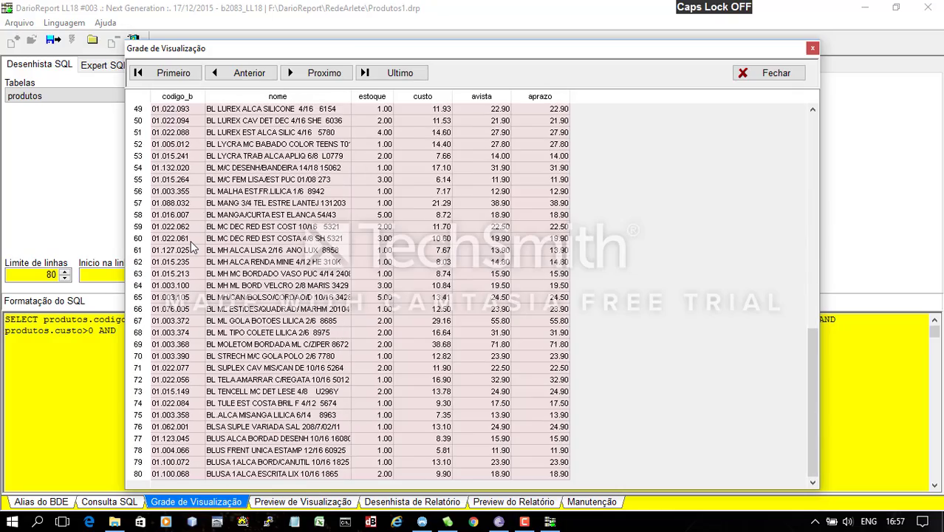
scroll(190, 246, "up", 16)
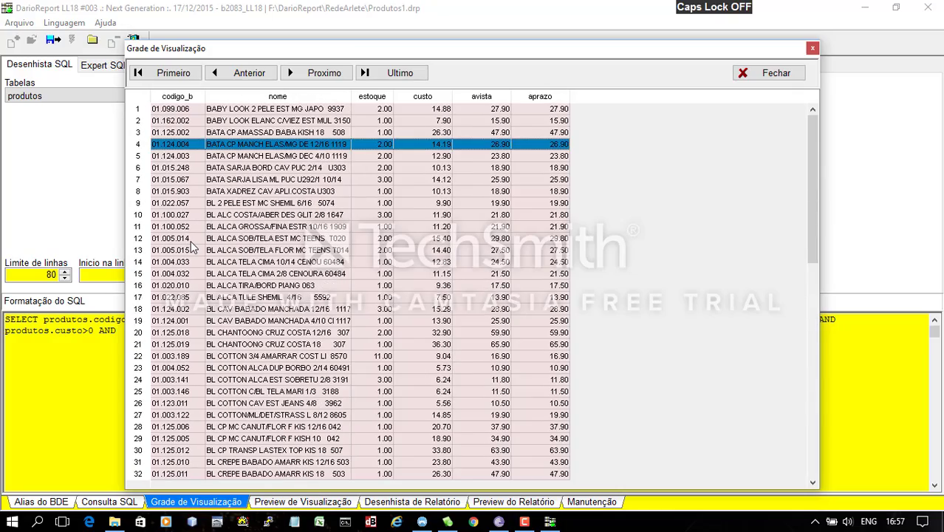
left_click(170, 191)
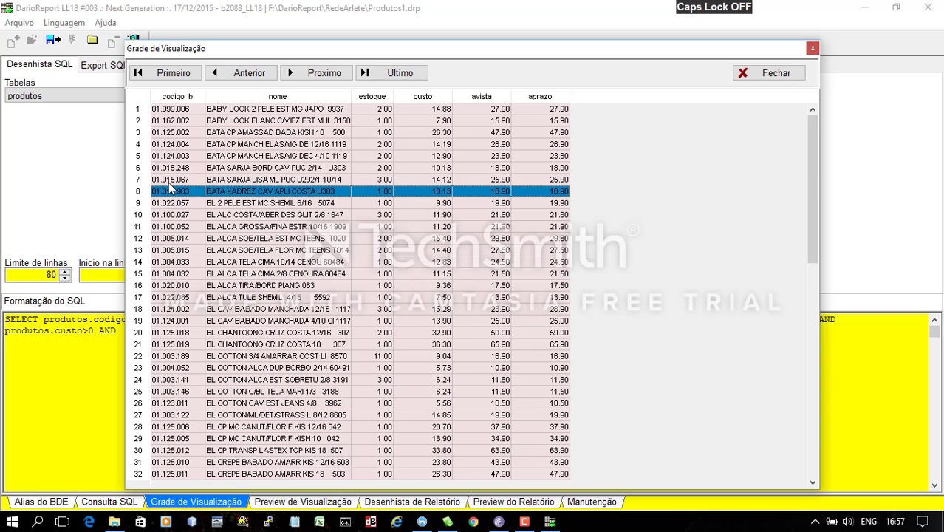
left_click(799, 76)
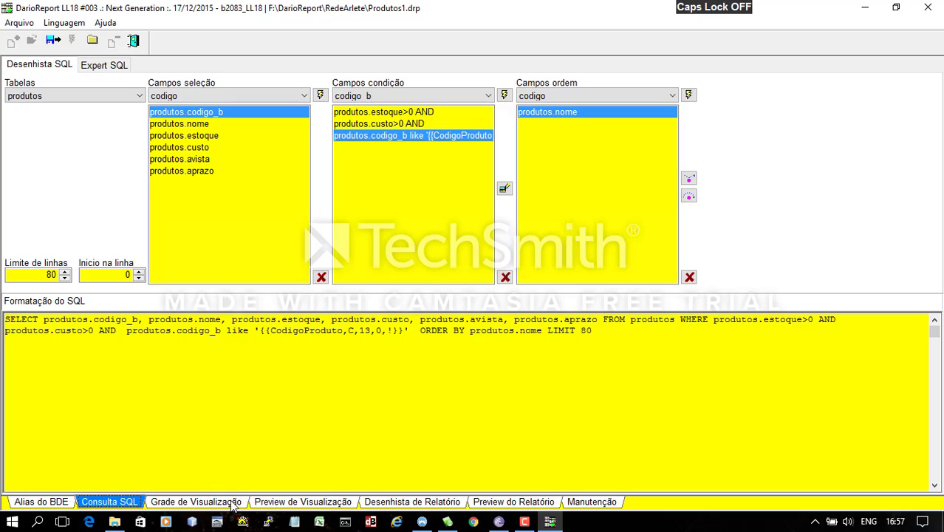
- Run the visualization grid with the CodigoProduto filter set to 01.015%, without formatting or sums, and check the codes before closing it
left_click(231, 502)
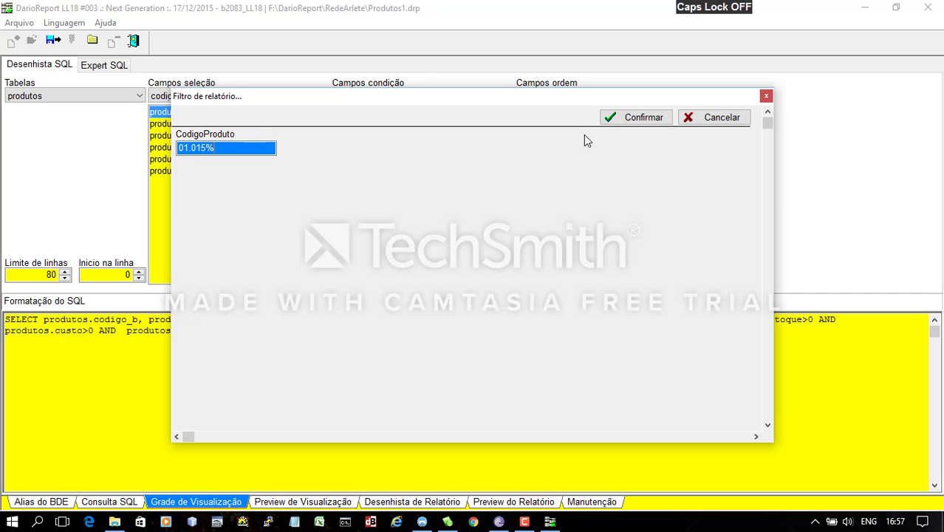
left_click(615, 122)
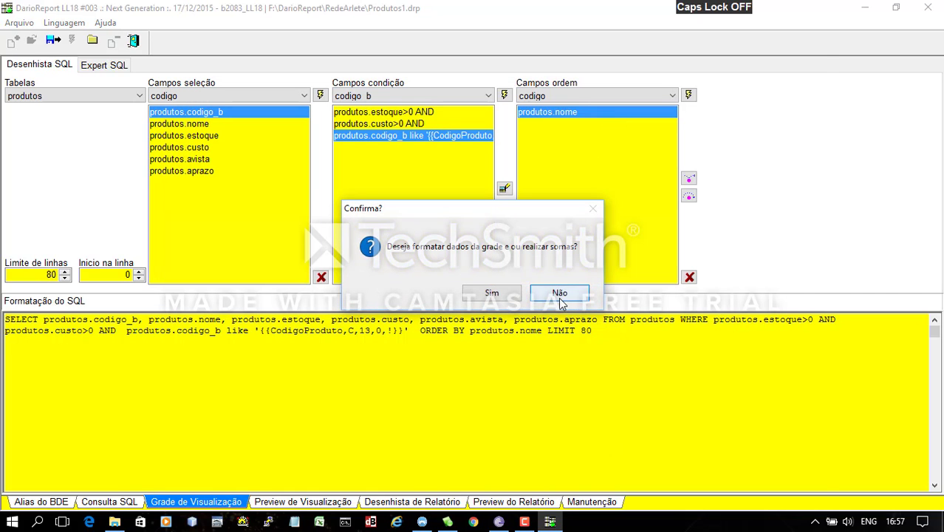
left_click(561, 291)
left_click(197, 165)
scroll(198, 164, "down", 16)
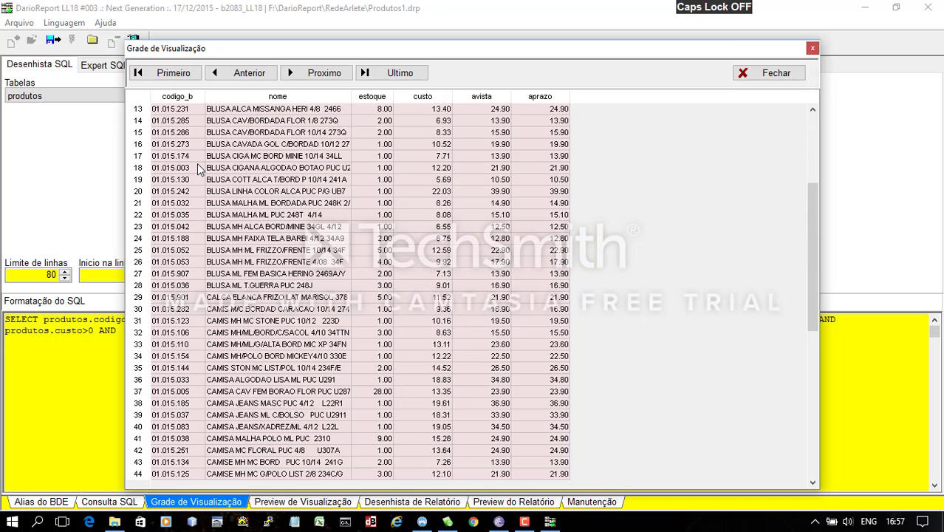
scroll(197, 170, "up", 16)
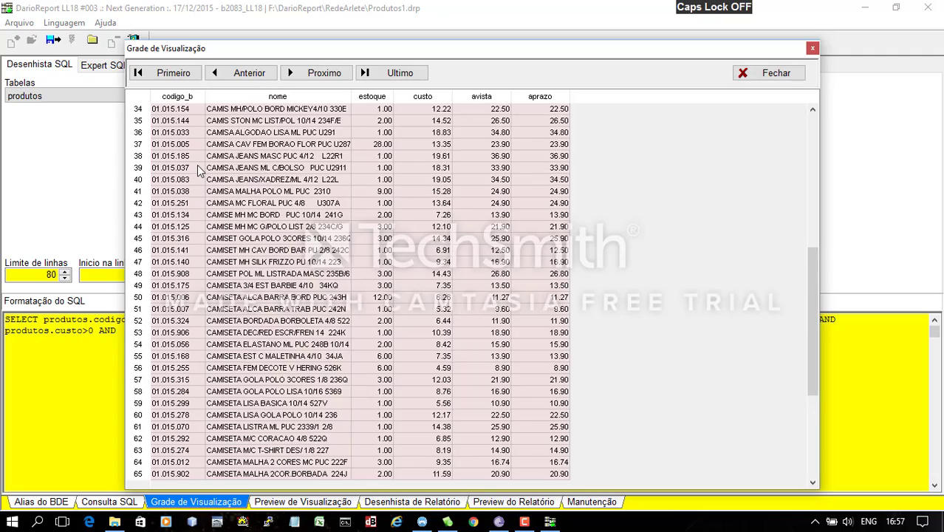
left_click(175, 145)
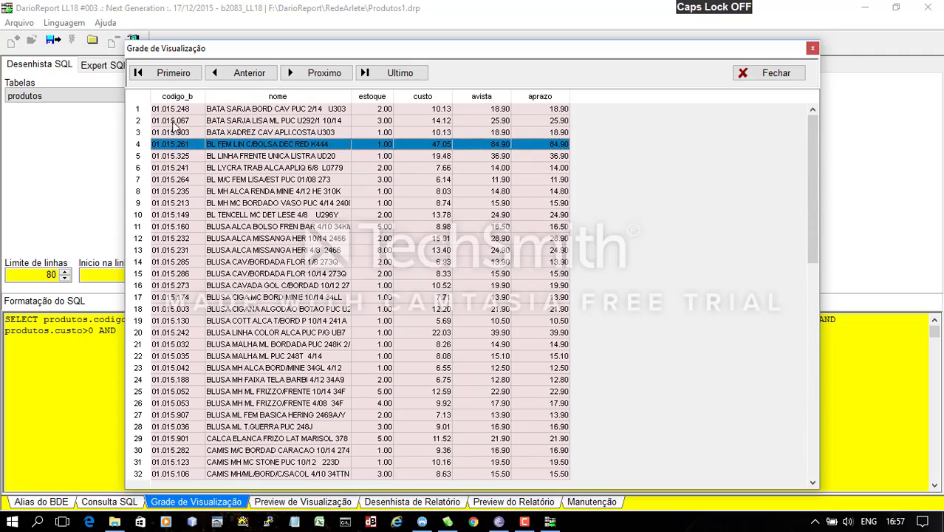
left_click(177, 121)
left_click(181, 109)
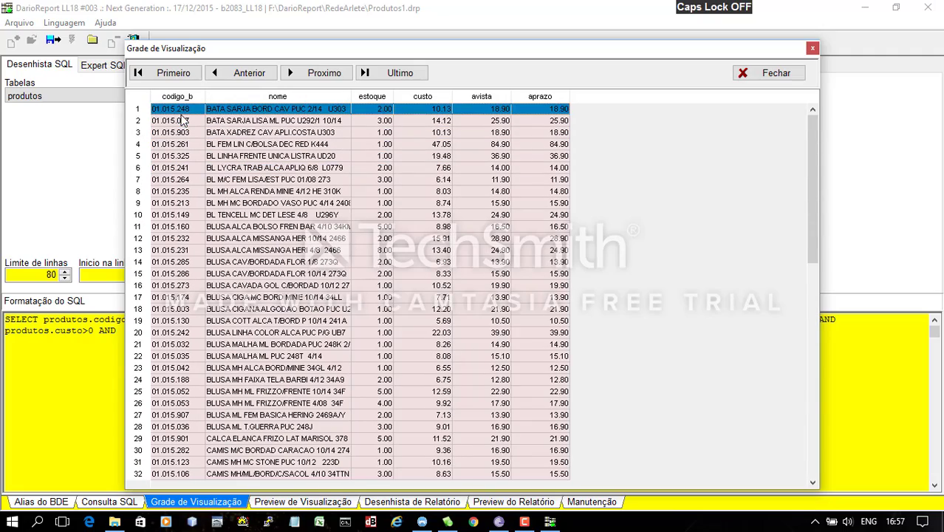
left_click(757, 75)
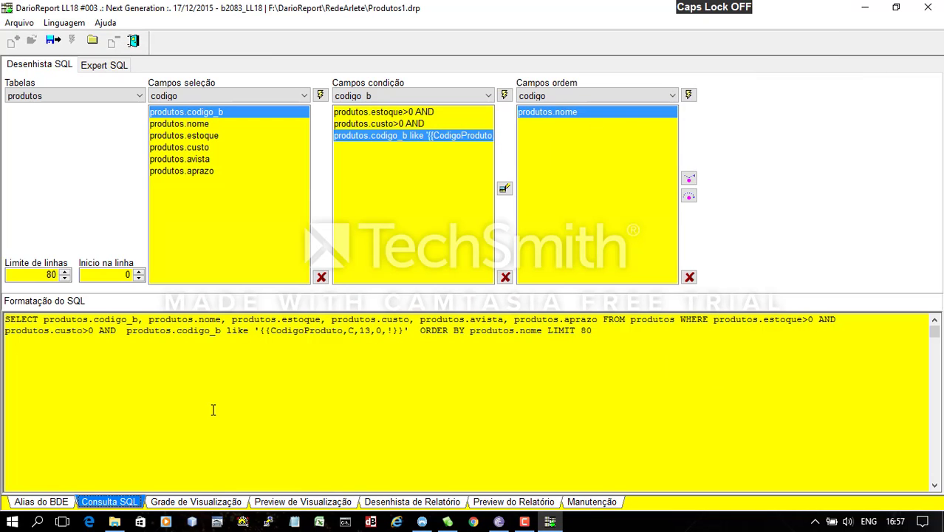
- Run the visualization grid with the CodigoProduto filter set to %.015%, without formatting or sums, and check where 015 occurs in the codes before closing it
left_click(215, 502)
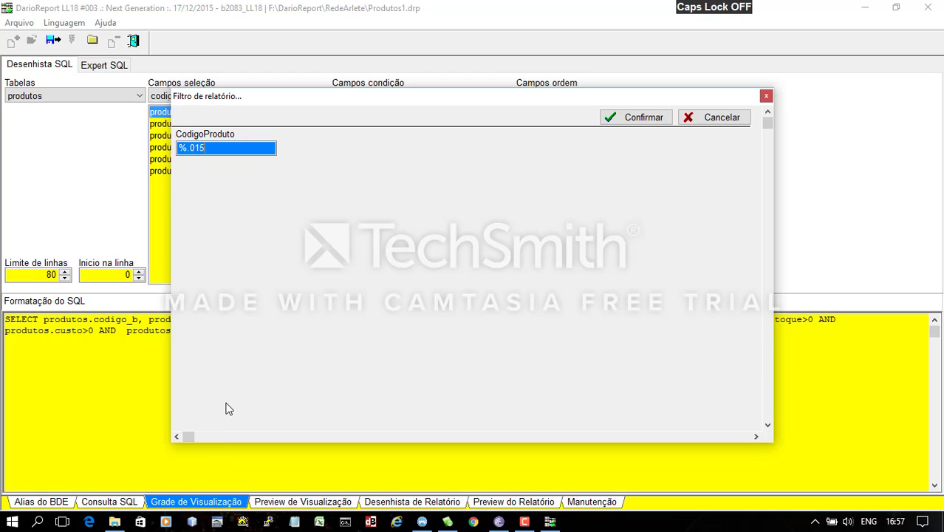
type("%.015%")
left_click(644, 116)
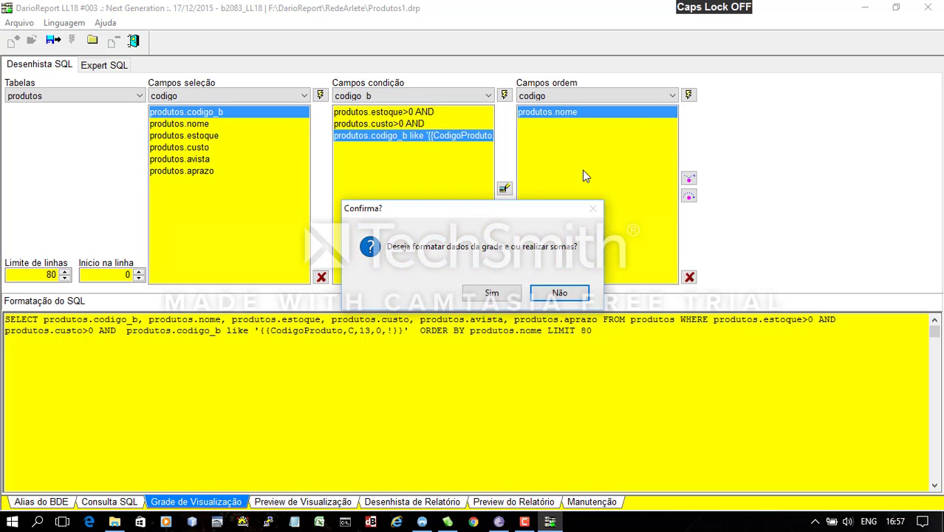
left_click(564, 293)
left_click(173, 158)
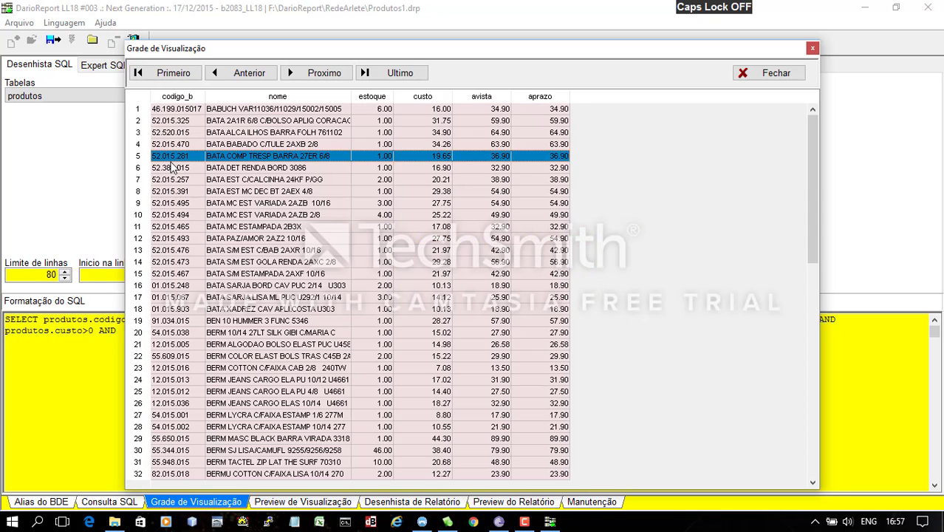
scroll(185, 154, "down", 1)
scroll(184, 153, "up", 1)
scroll(184, 153, "down", 14)
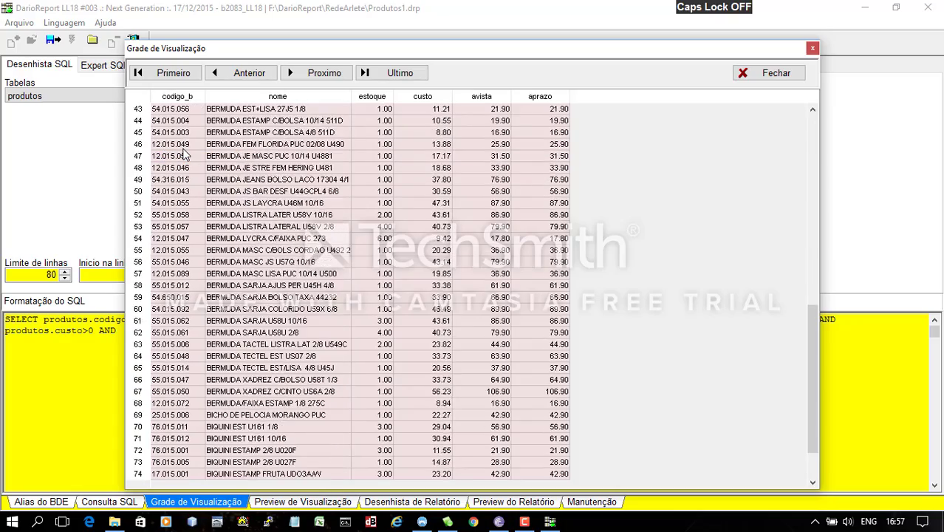
scroll(185, 154, "up", 14)
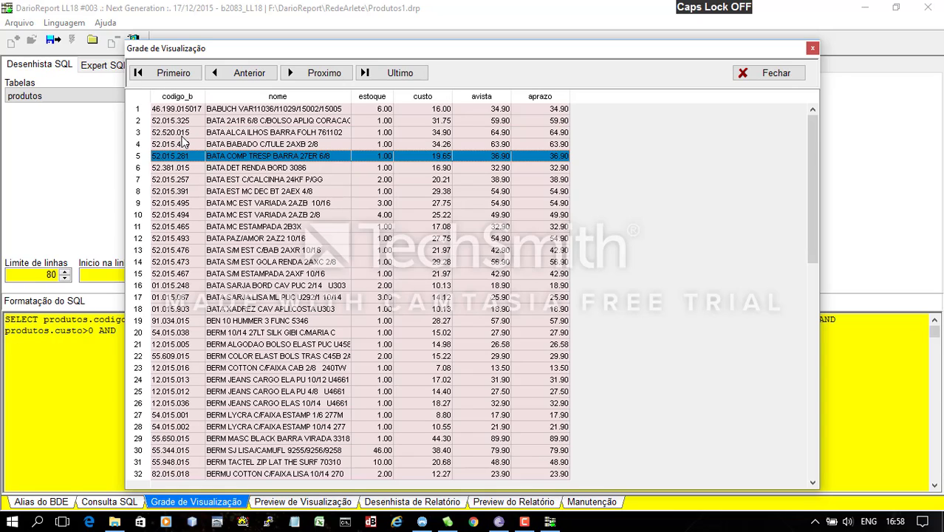
left_click(769, 72)
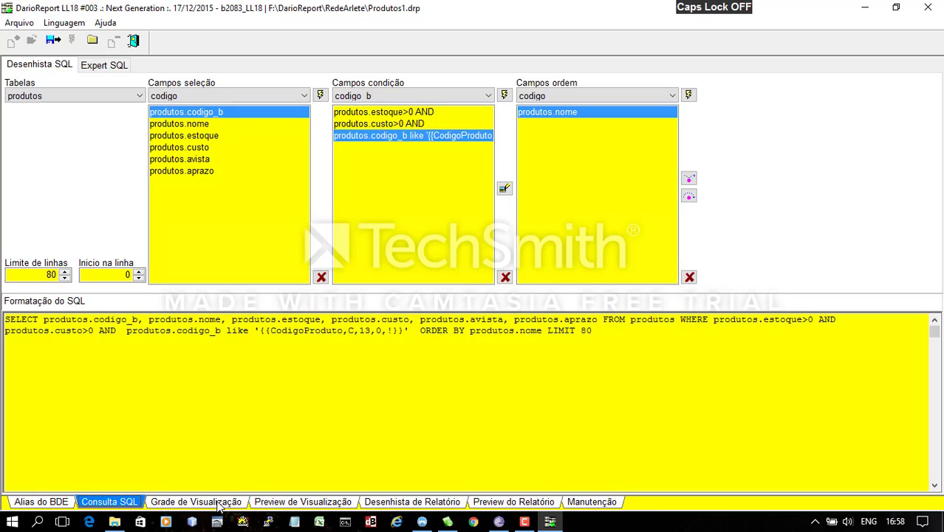
- Try the visualization grid with the CodigoProduto filter set to 015.%, without formatting or sums, and close it
left_click(218, 502)
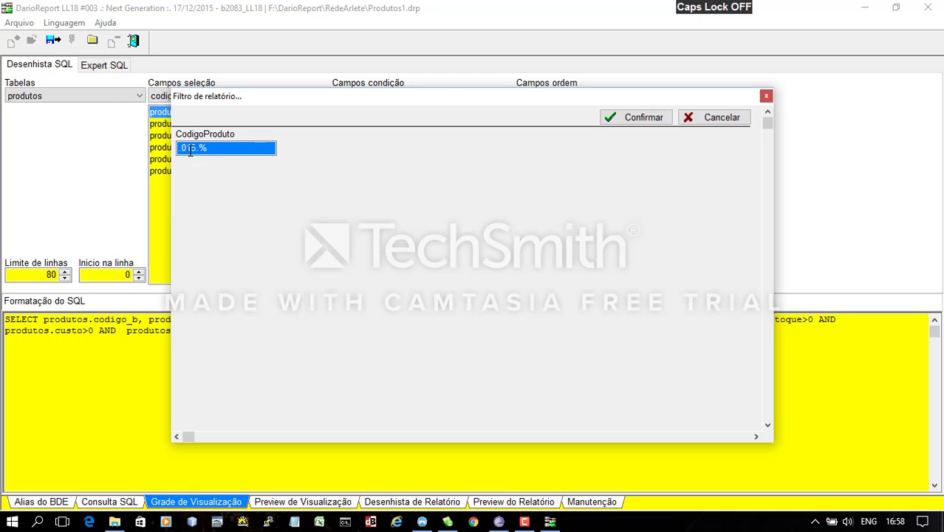
left_click(609, 118)
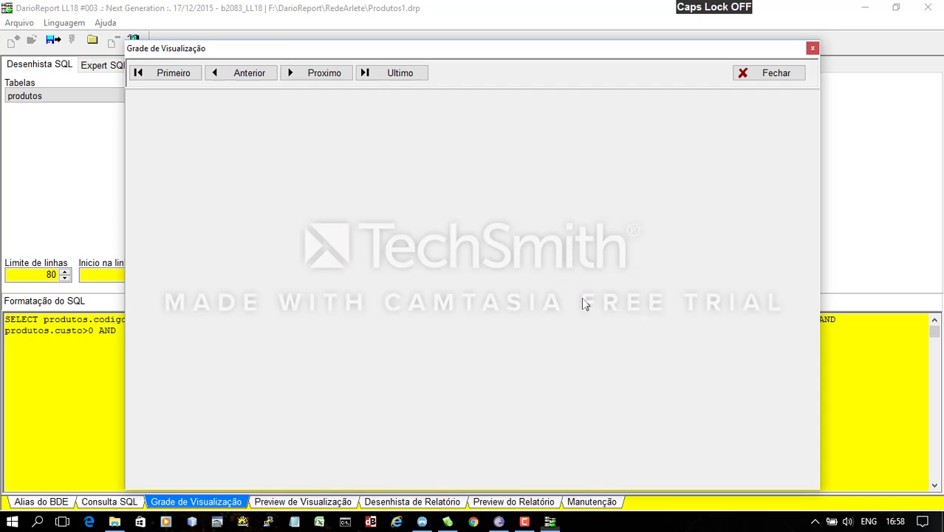
left_click(582, 297)
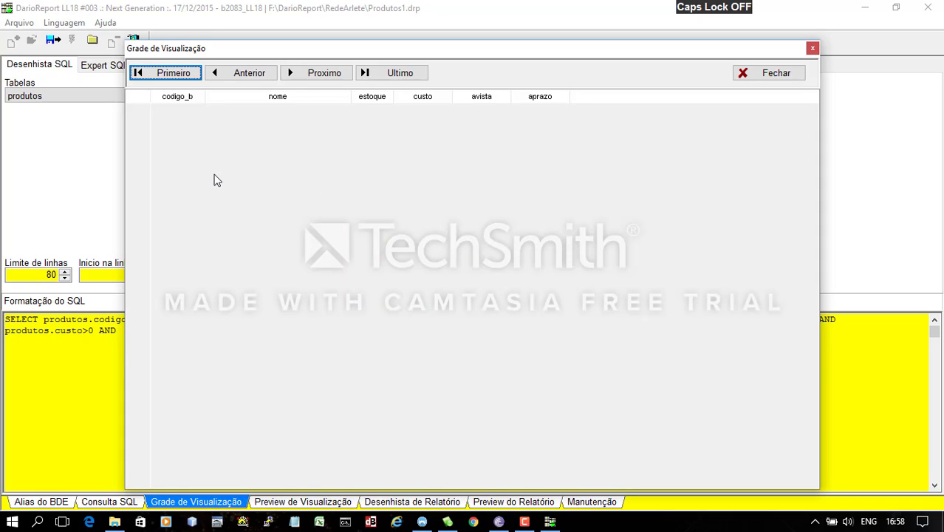
left_click(751, 75)
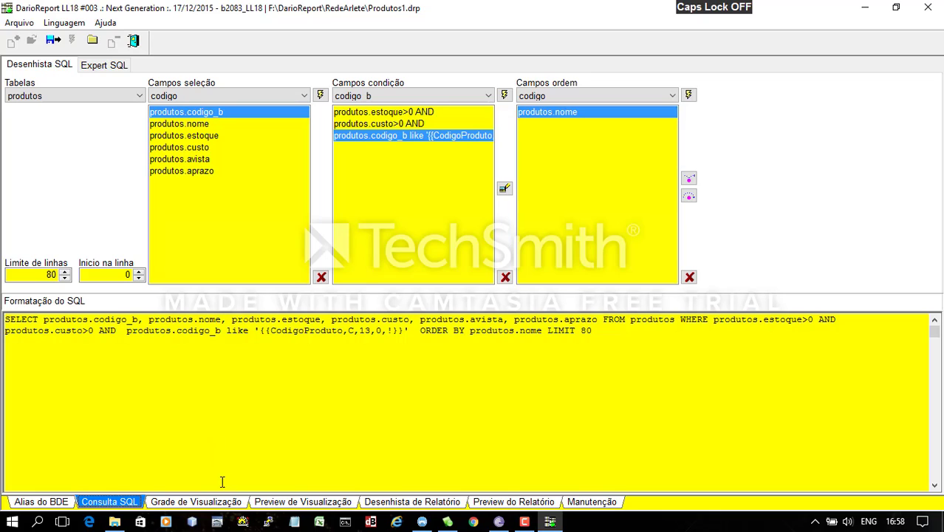
- Run the visualization grid with CodigoProduto filtered to codes containing .015. as the middle group, without formatting or sums, and examine the listed codes
left_click(222, 502)
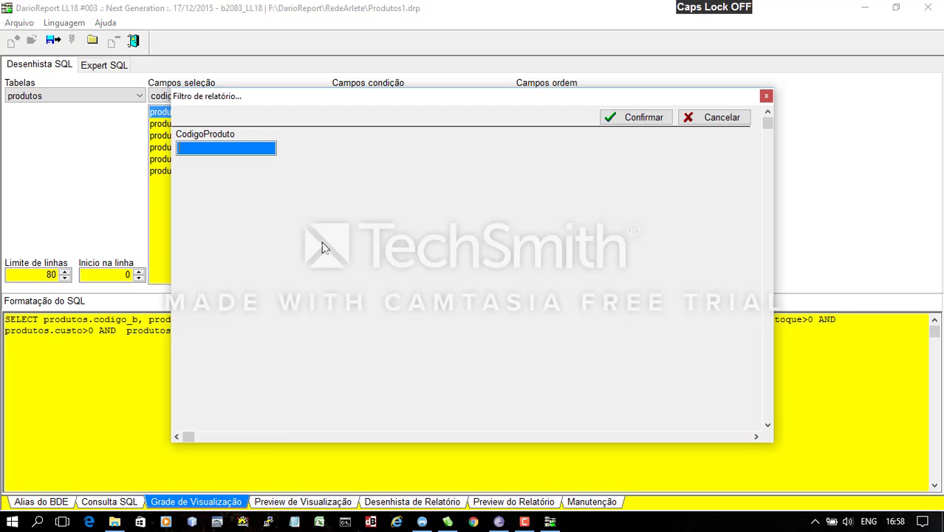
type("%.015.")
left_click(613, 121)
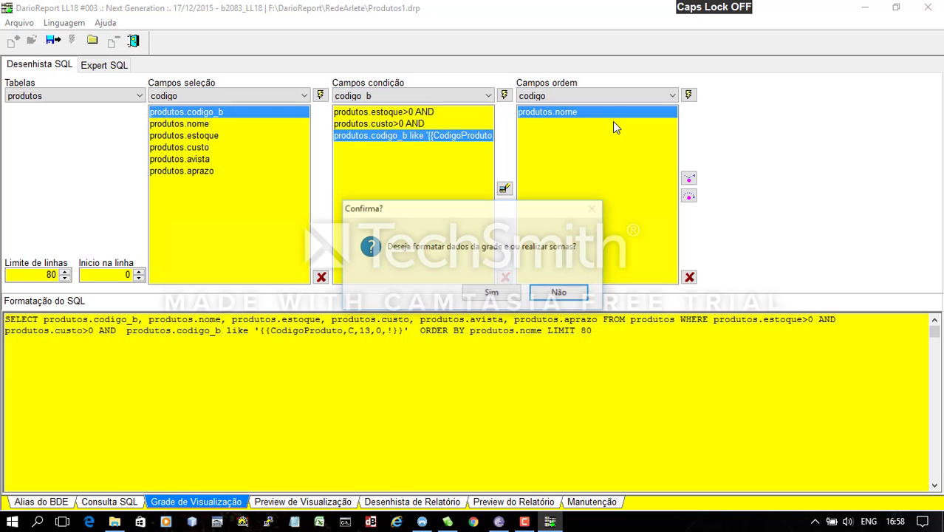
left_click(545, 291)
left_click(214, 156)
scroll(193, 120, "down", 1)
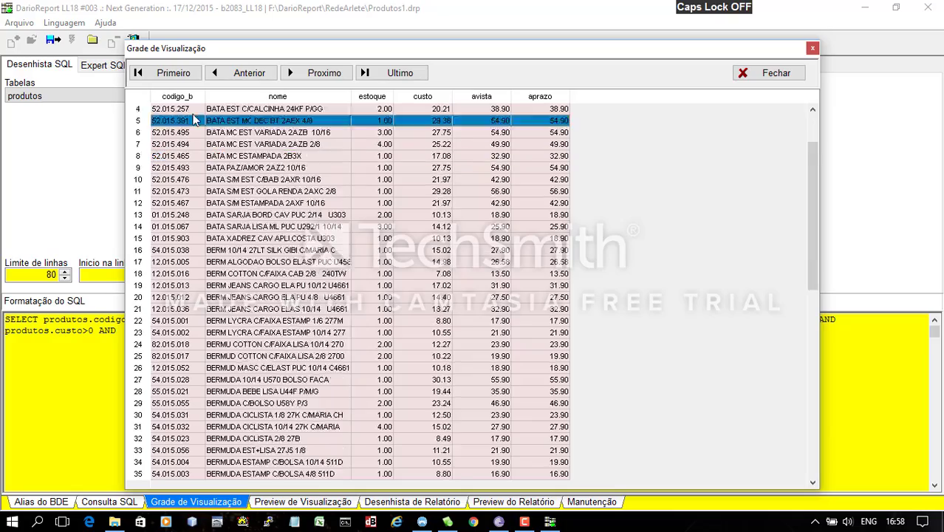
scroll(196, 121, "down", 15)
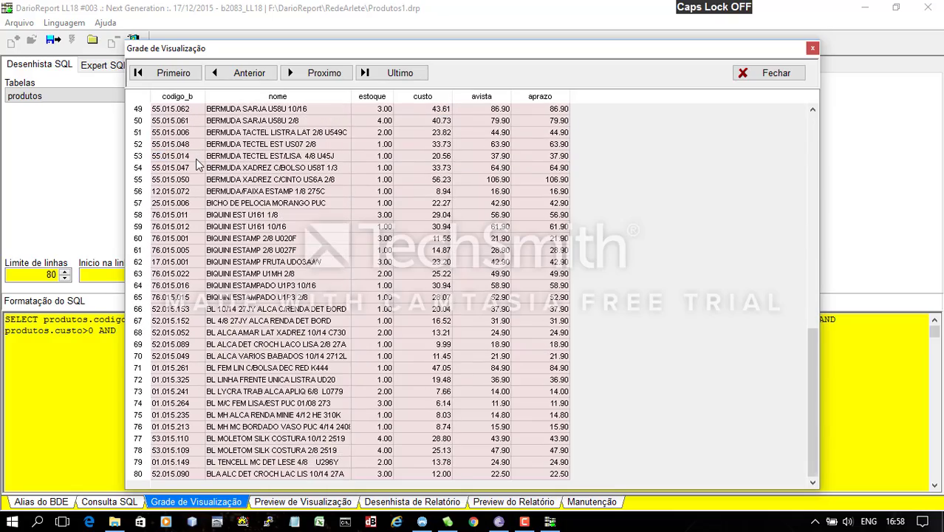
- Examine the middle group of the product codes from the first to the last row of the visualization grid, and close the grid
scroll(197, 165, "up", 16)
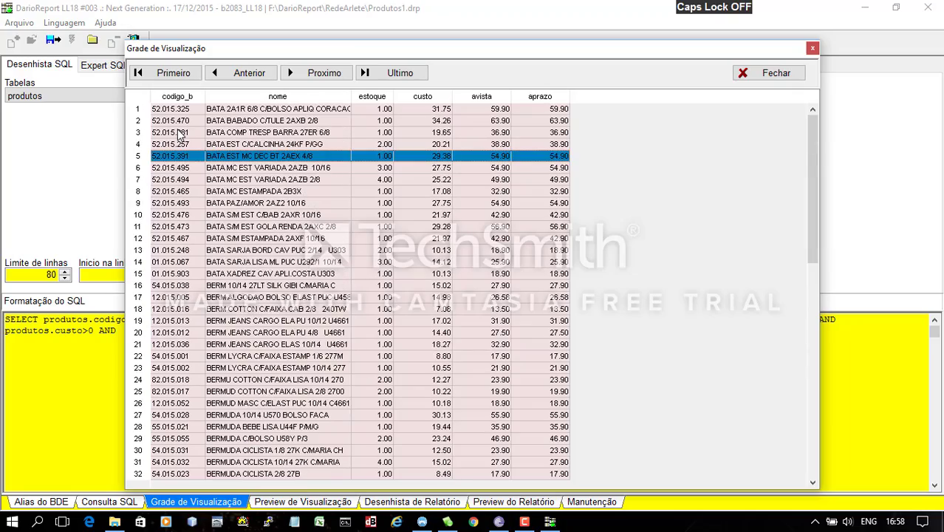
scroll(180, 134, "down", 16)
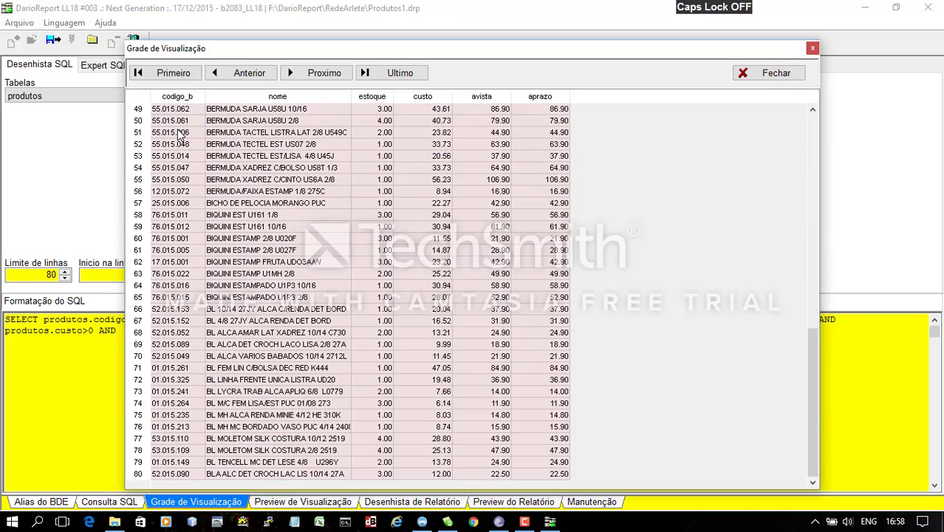
scroll(180, 133, "up", 16)
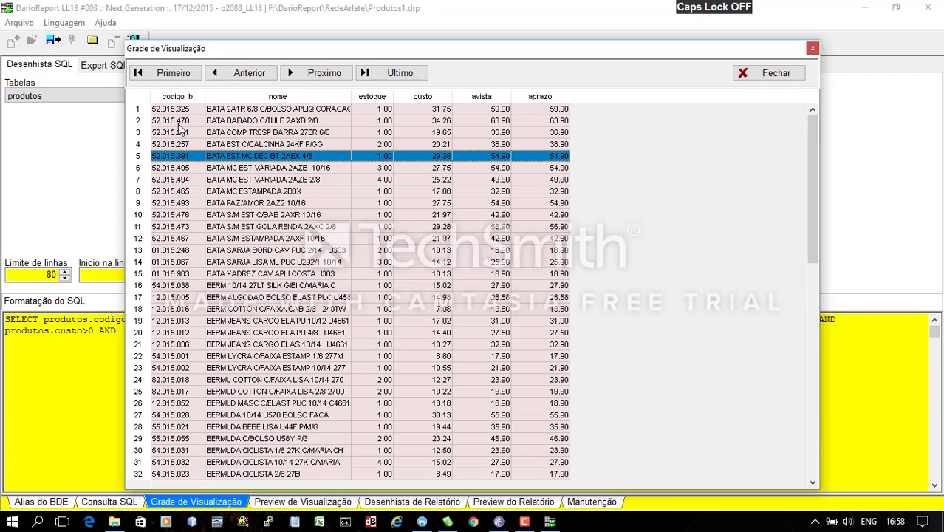
scroll(170, 191, "down", 16)
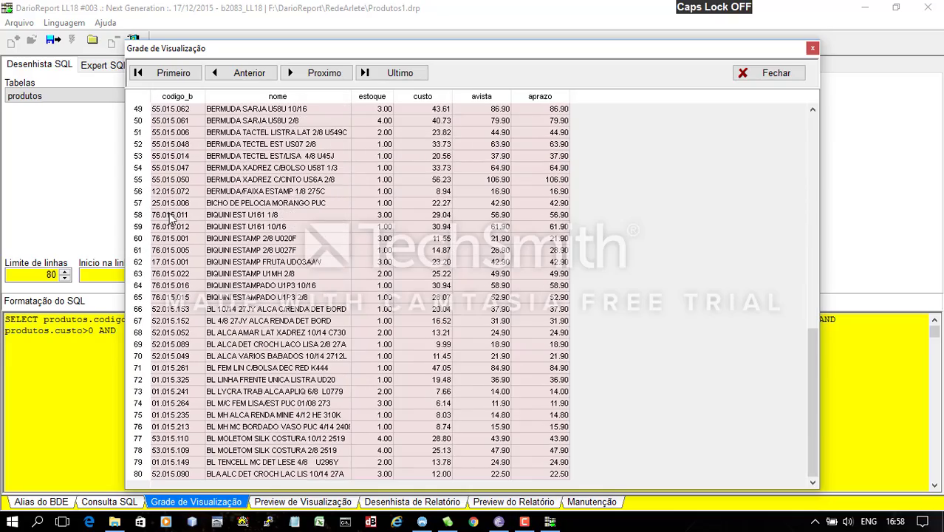
scroll(170, 218, "up", 16)
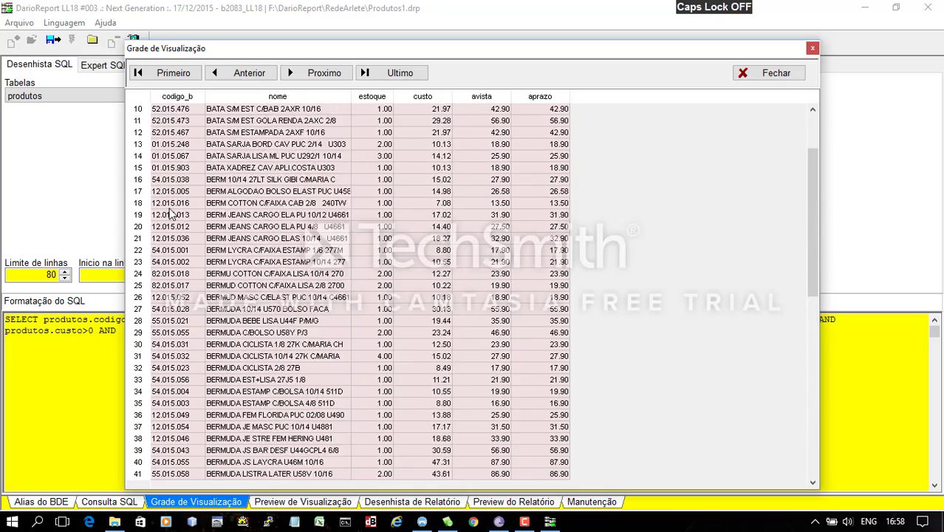
left_click(182, 122)
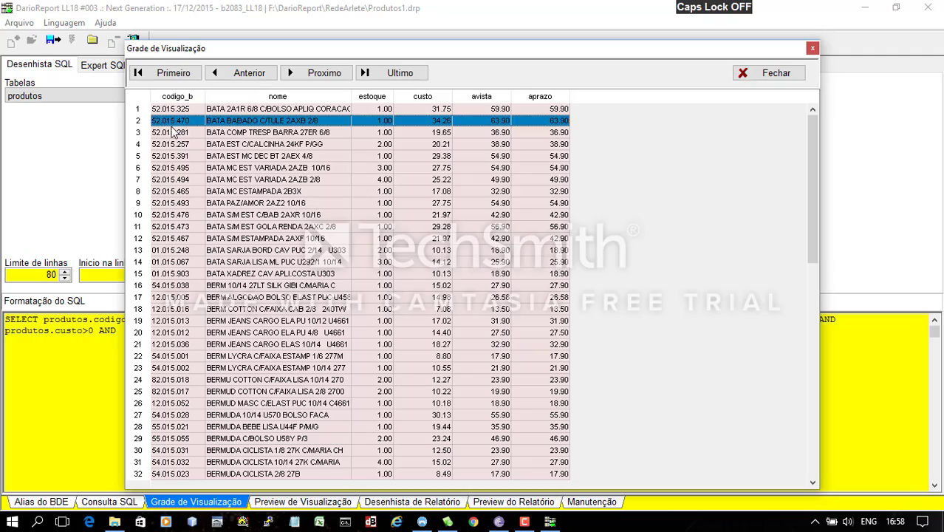
scroll(172, 146, "down", 16)
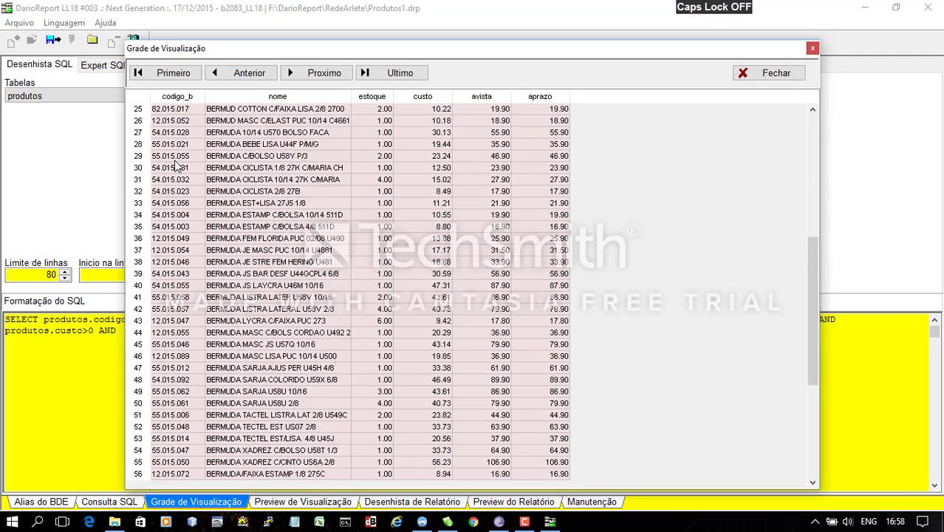
scroll(178, 165, "up", 15)
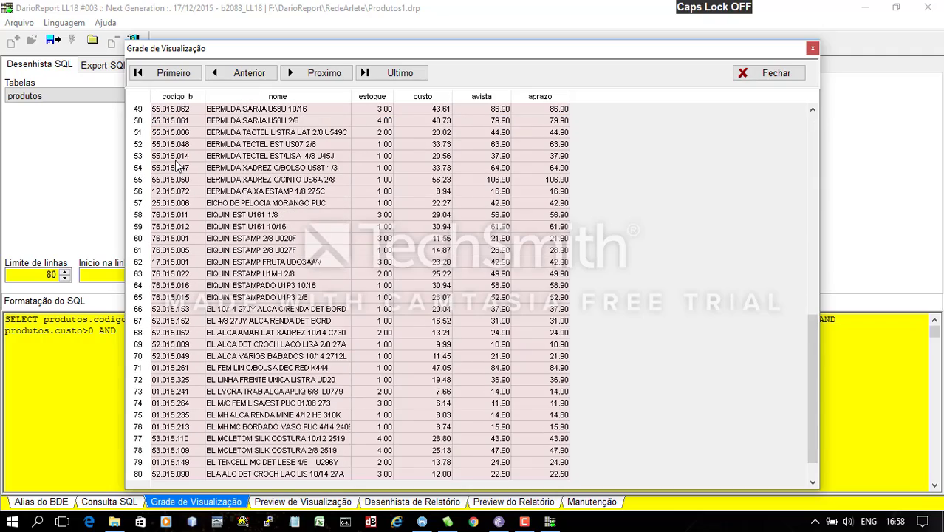
left_click(766, 74)
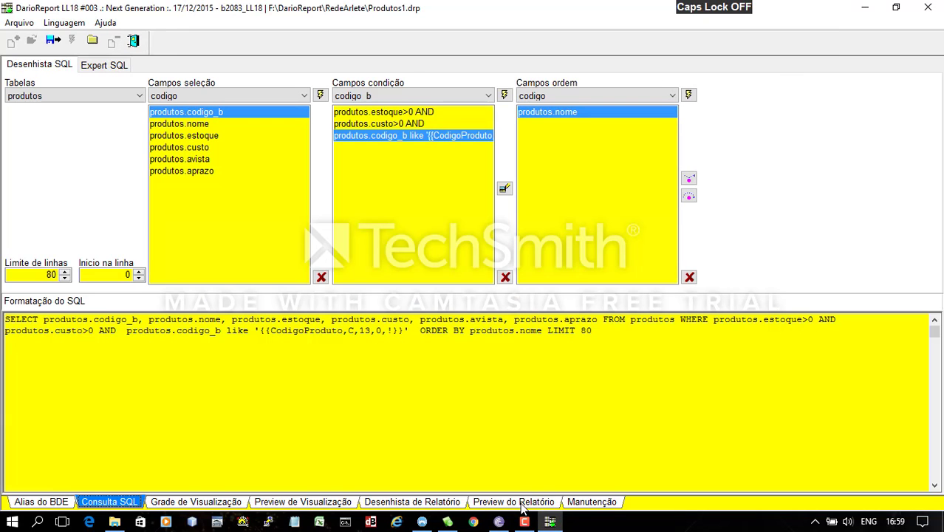
- Generate the report preview with the CodigoProduto filter set to %.015.% and the output directed to Preview
left_click(522, 502)
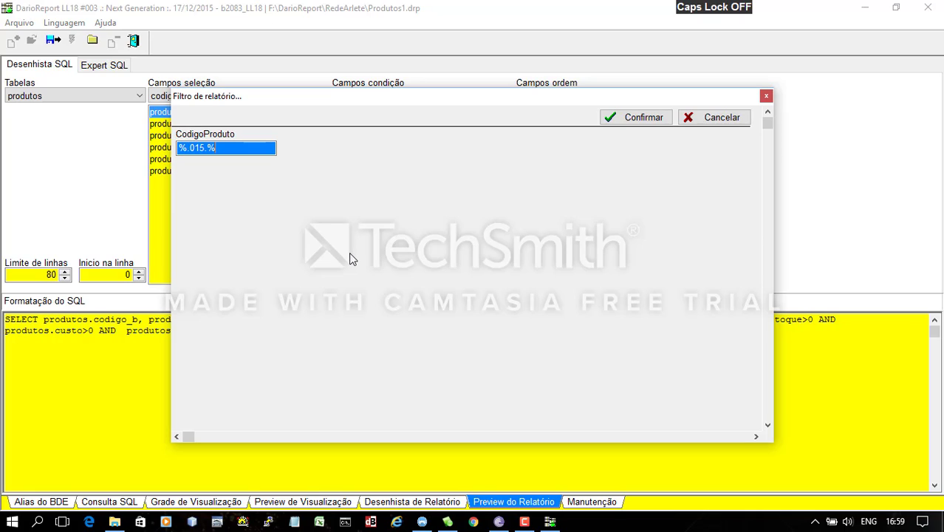
left_click(617, 121)
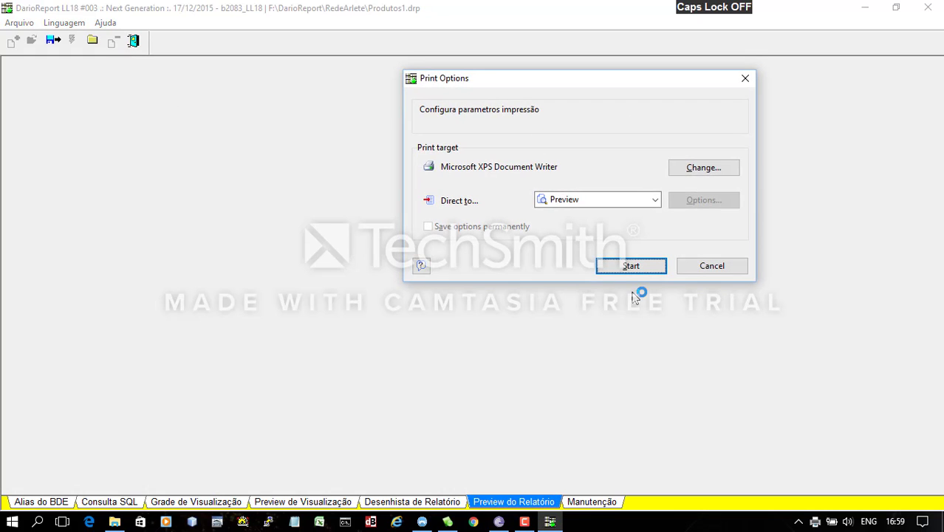
left_click(633, 271)
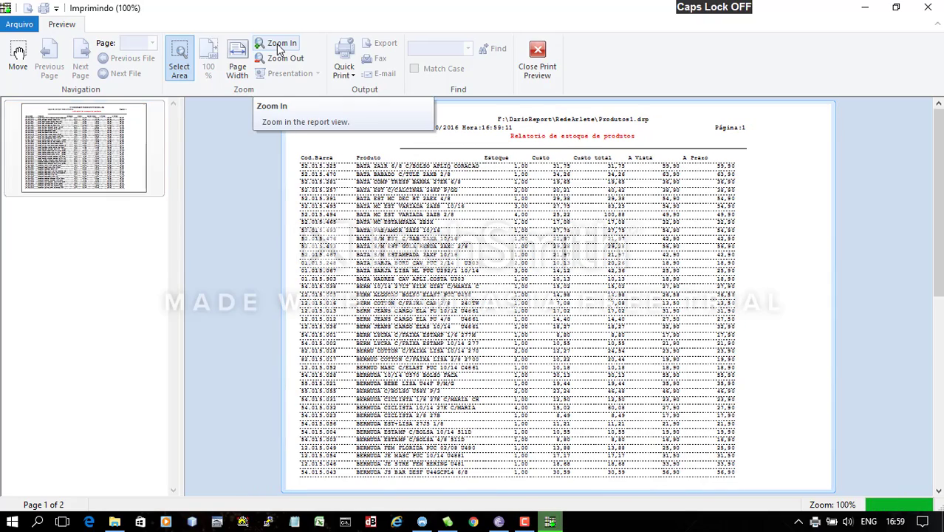
- Zoom the report preview to 200%, examine the first page's columns and the total on page 3, and close the preview
left_click(279, 45)
scroll(410, 242, "up", 3)
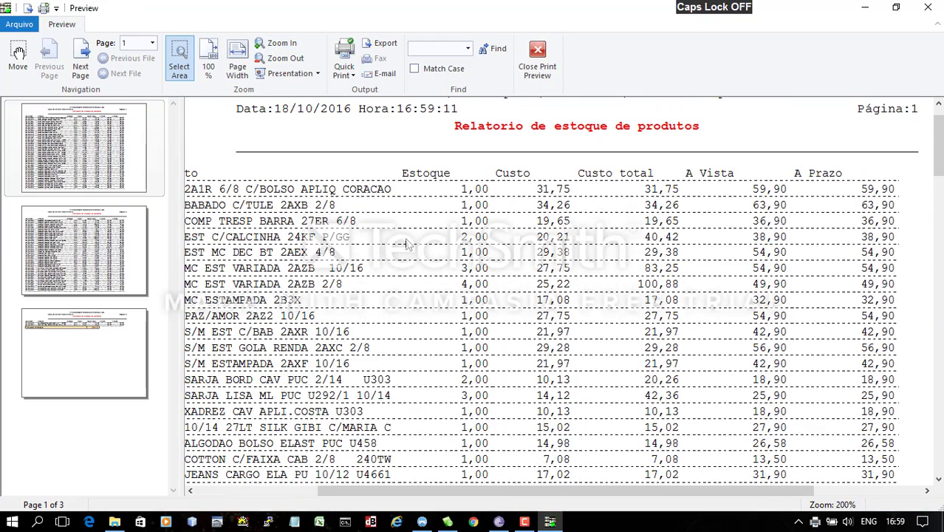
left_click(140, 325)
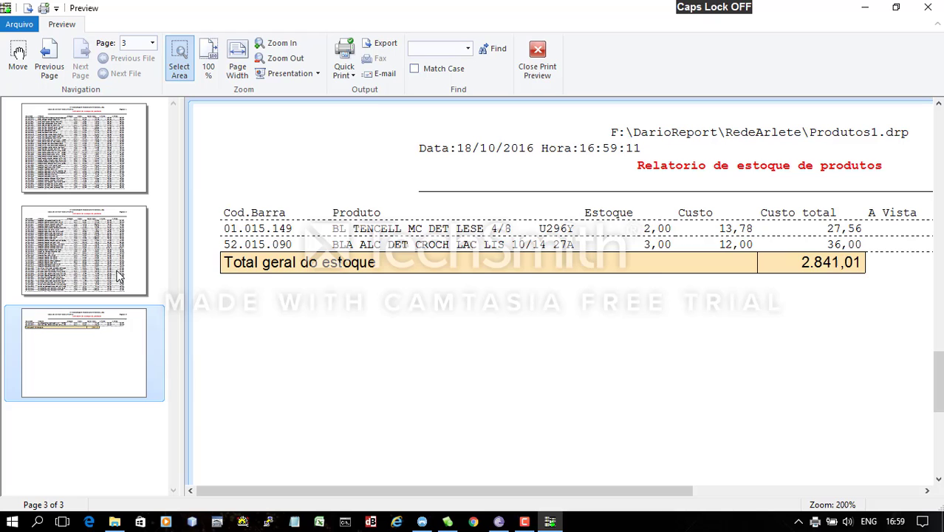
left_click(89, 170)
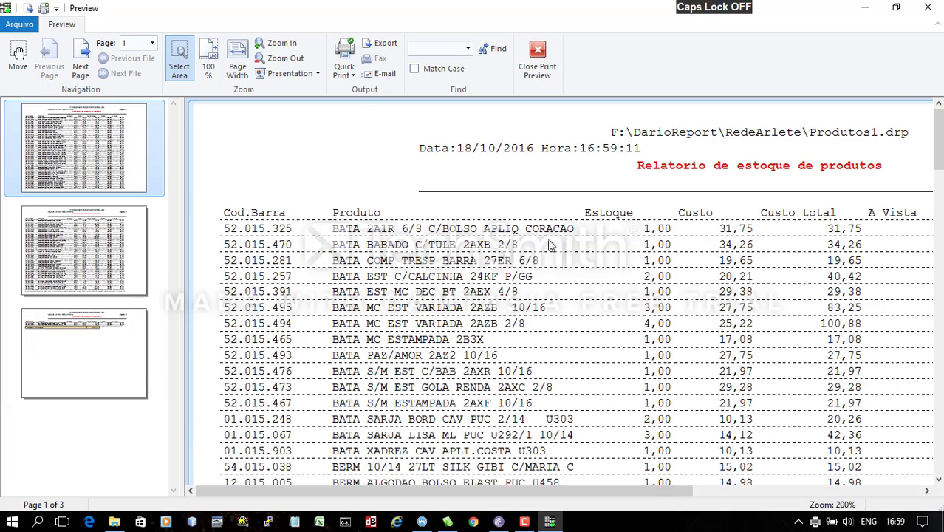
left_click(745, 494)
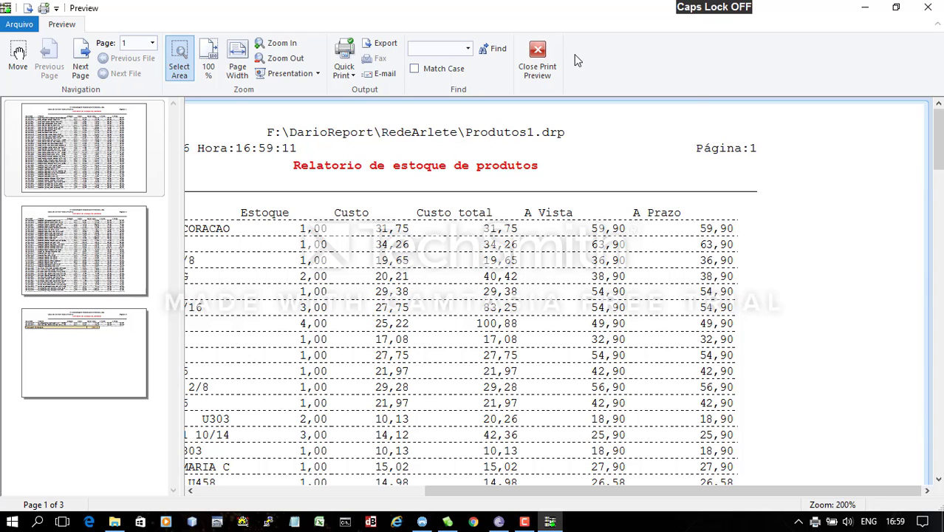
left_click(537, 51)
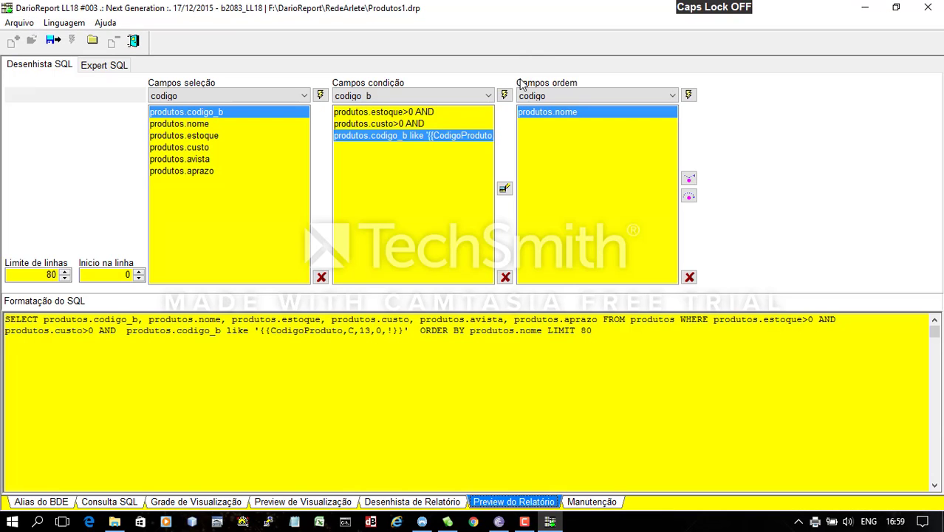
- Open the report designer with the CodigoProduto filter set to %.015.% and view the report table's last columns at 200%
left_click(415, 502)
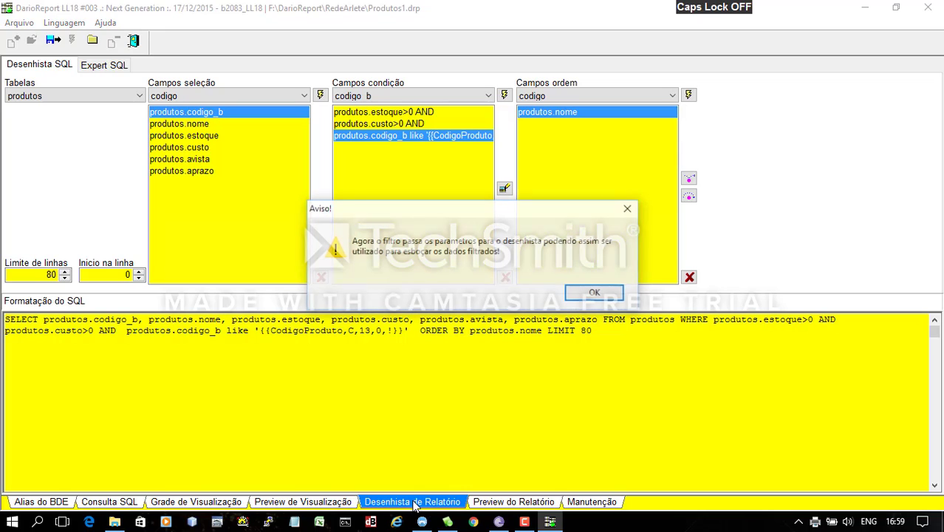
left_click(594, 294)
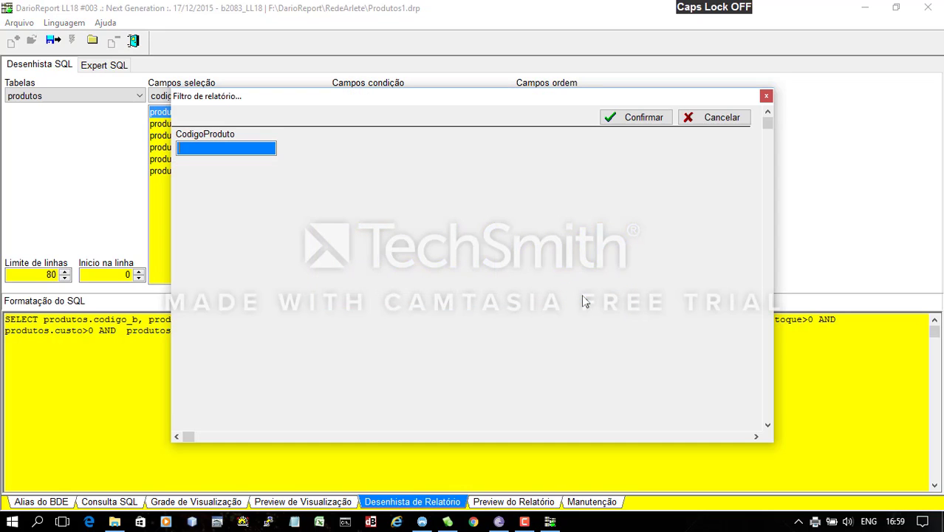
type("%.015.")
left_click(641, 122)
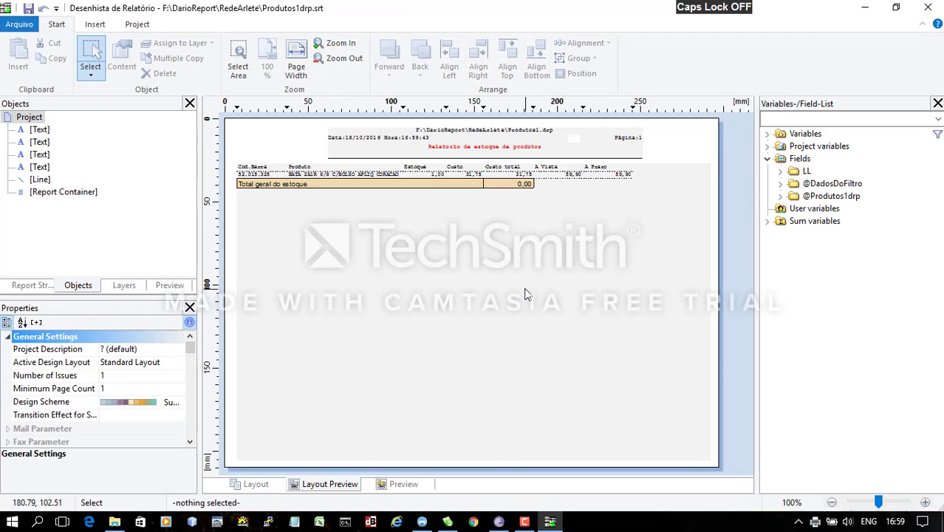
scroll(527, 293, "up", 1)
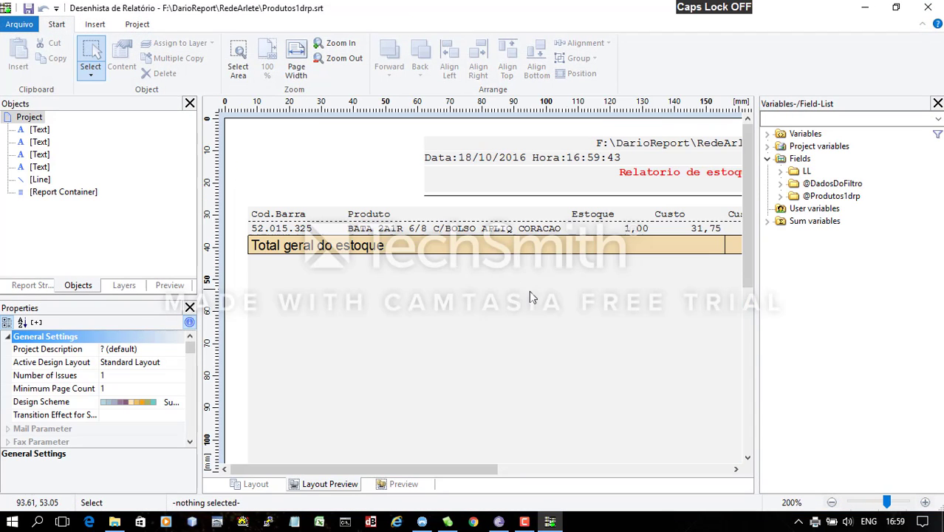
left_click(660, 472)
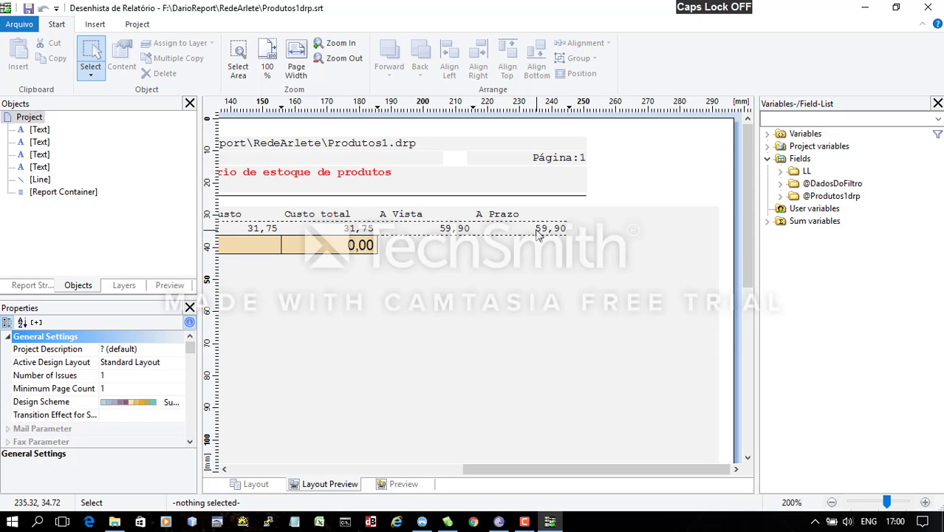
left_click(537, 235)
double_click(537, 235)
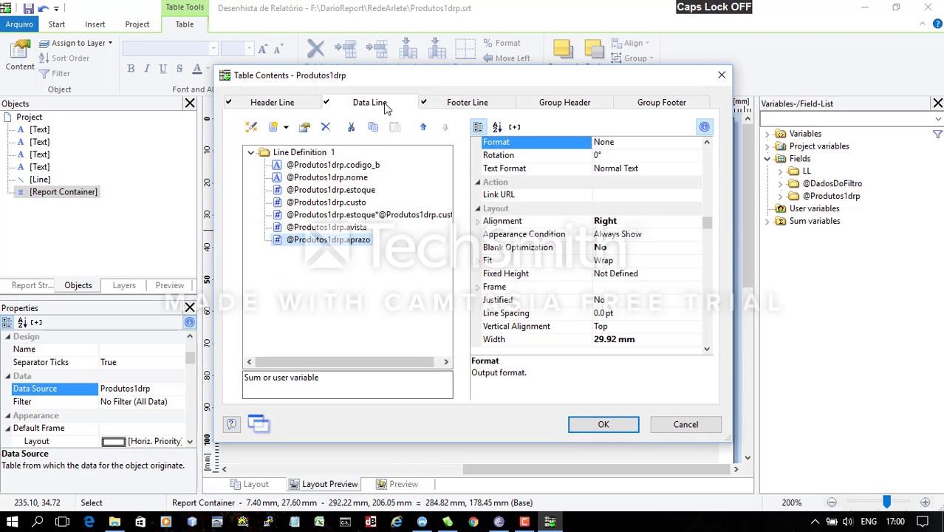
left_click(274, 129)
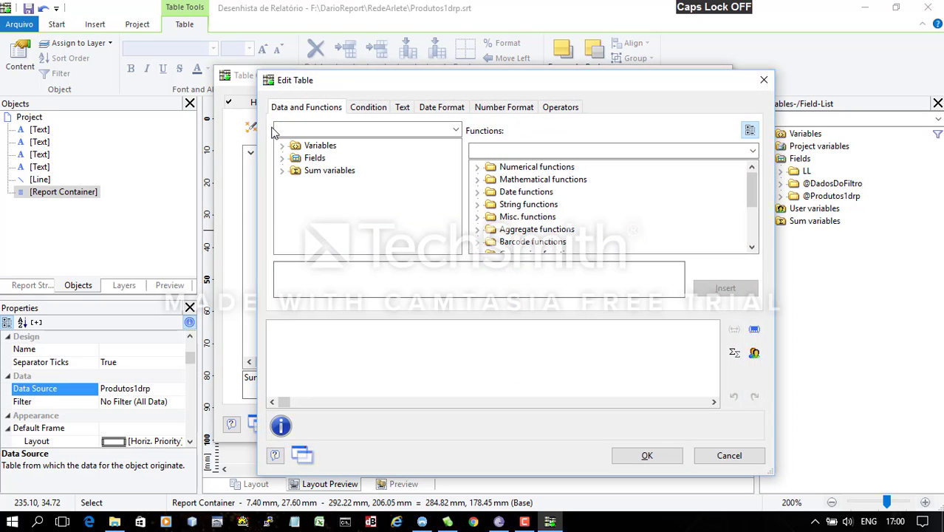
type("@")
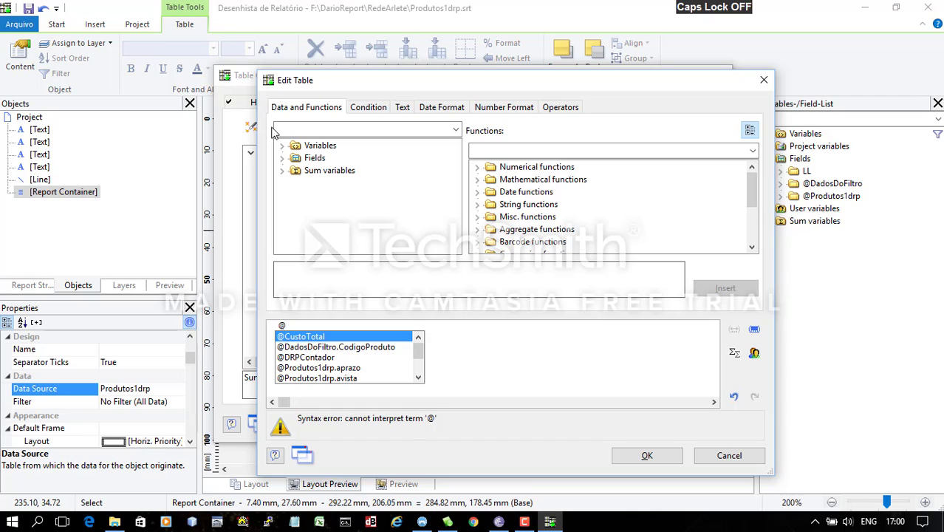
left_click(316, 359)
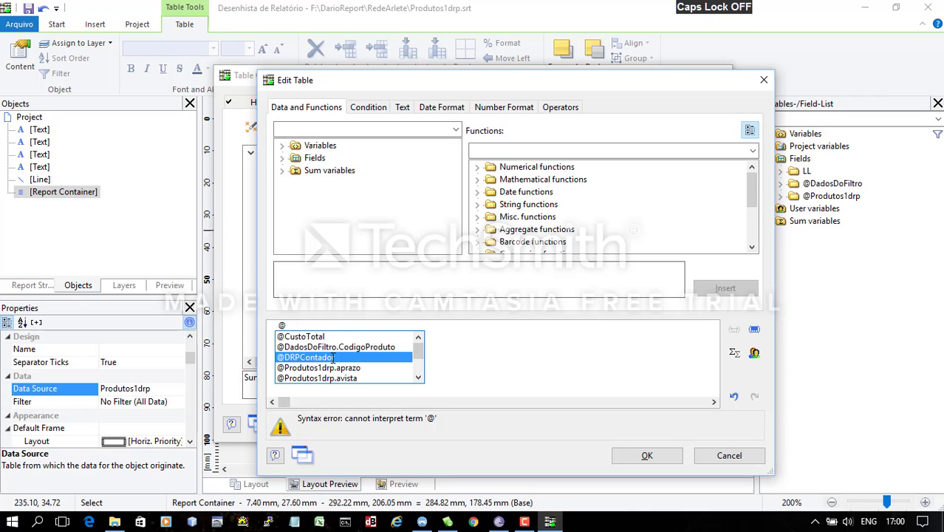
double_click(333, 358)
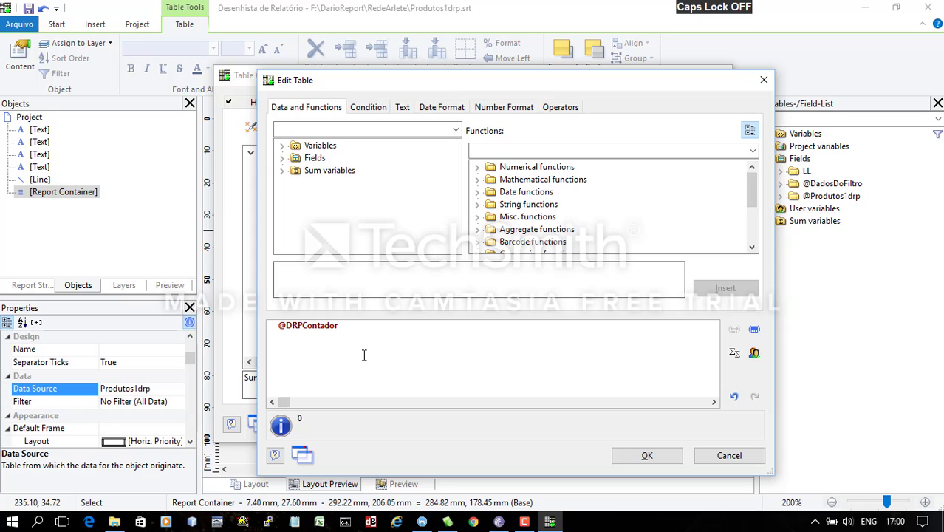
left_click(634, 458)
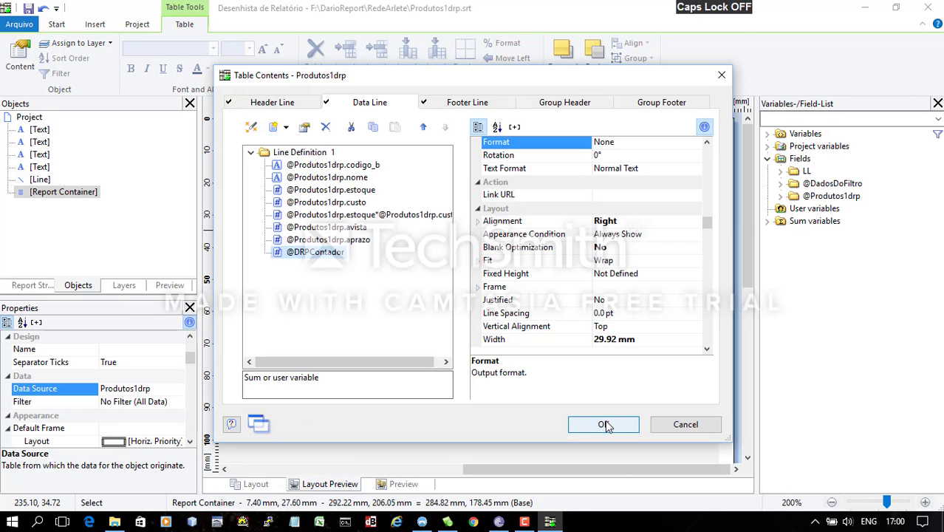
left_click(604, 427)
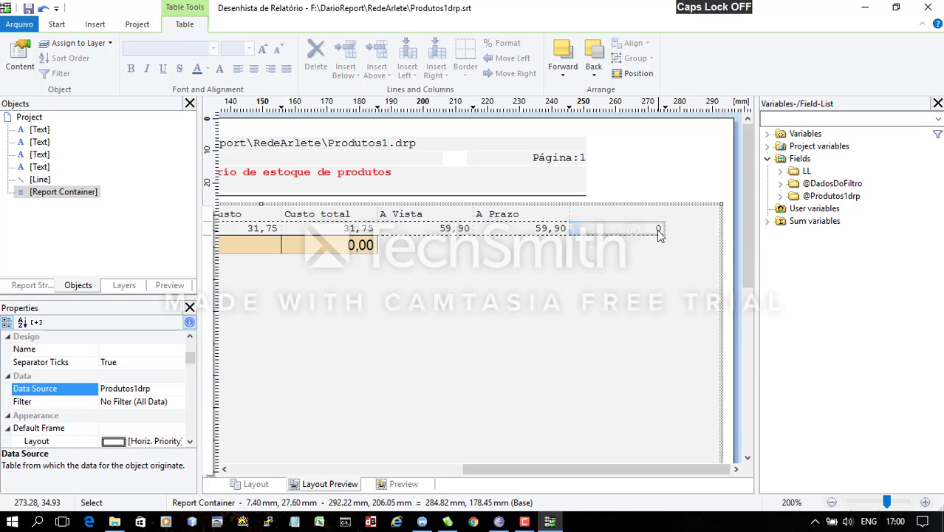
- Add an "Itens" column heading after "A Prazo" in the report table's header line, and save and close the design
double_click(544, 223)
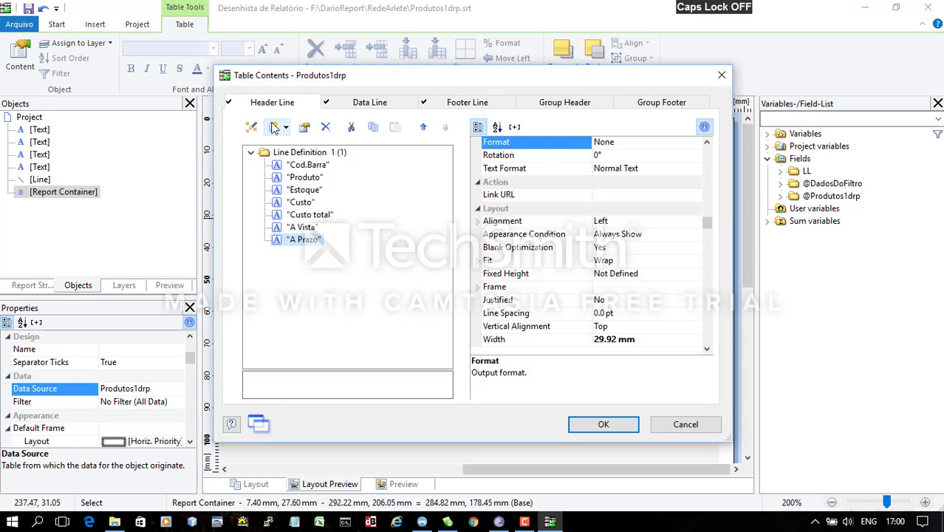
left_click(274, 127)
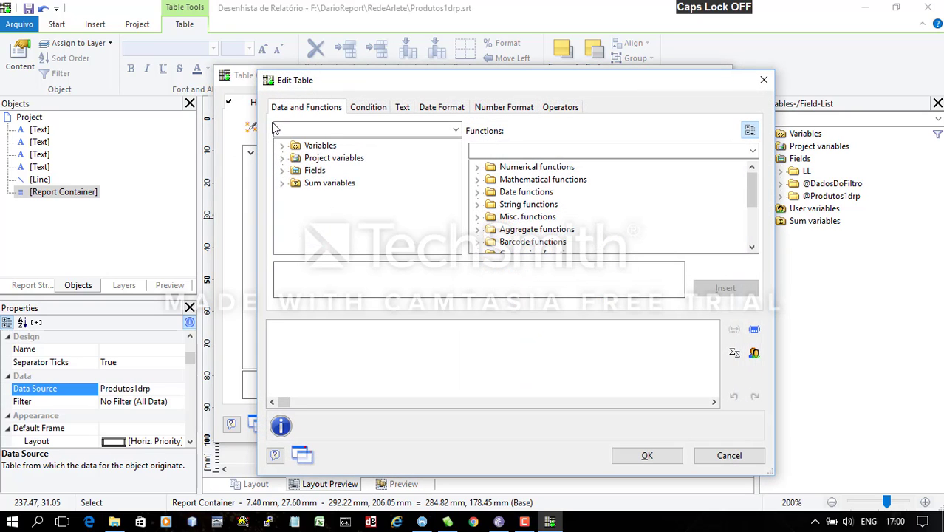
type("\"R")
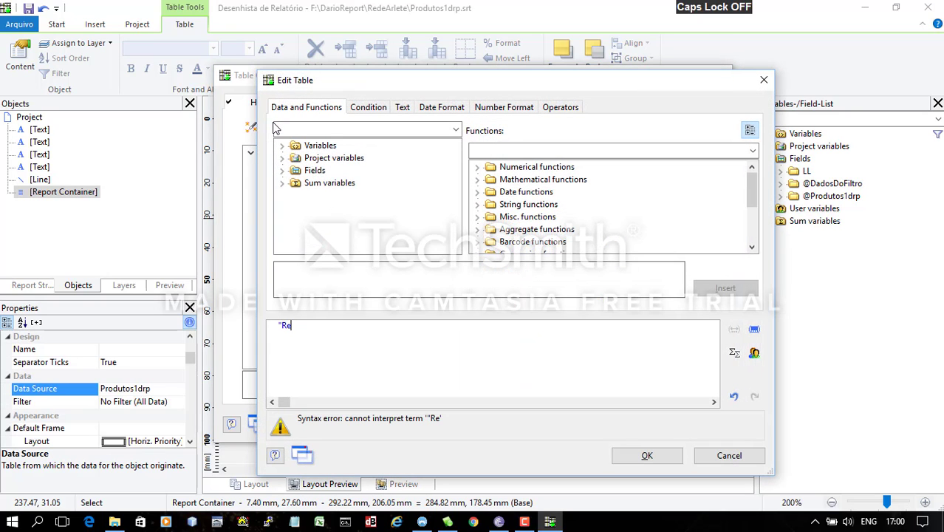
key("BackSpace")
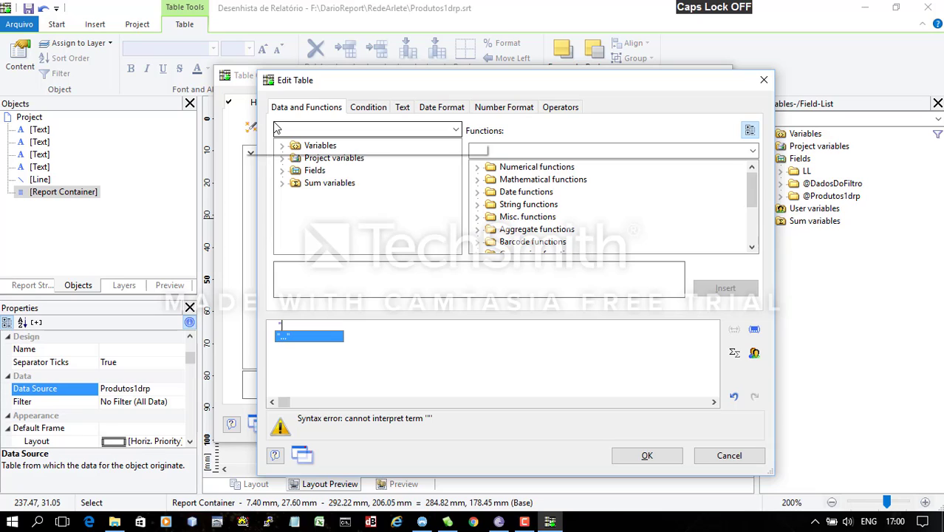
type("Itens\"")
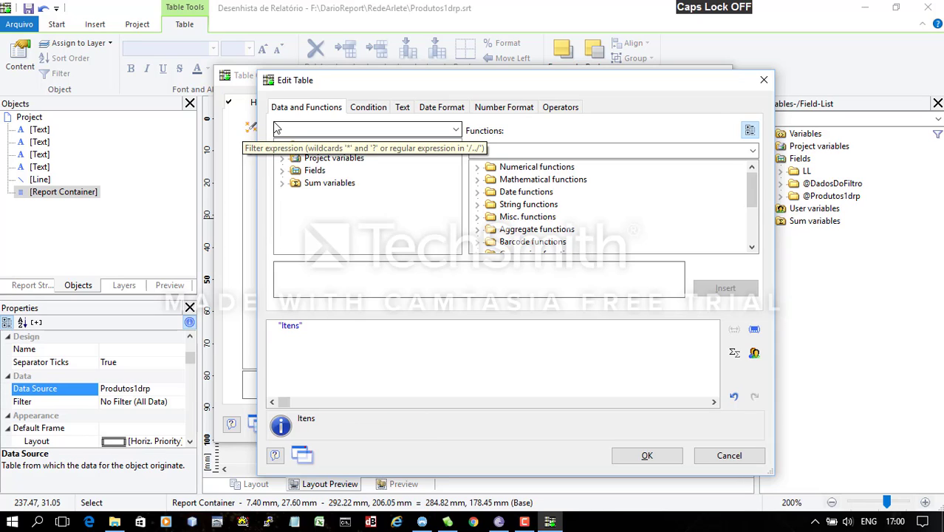
left_click(663, 455)
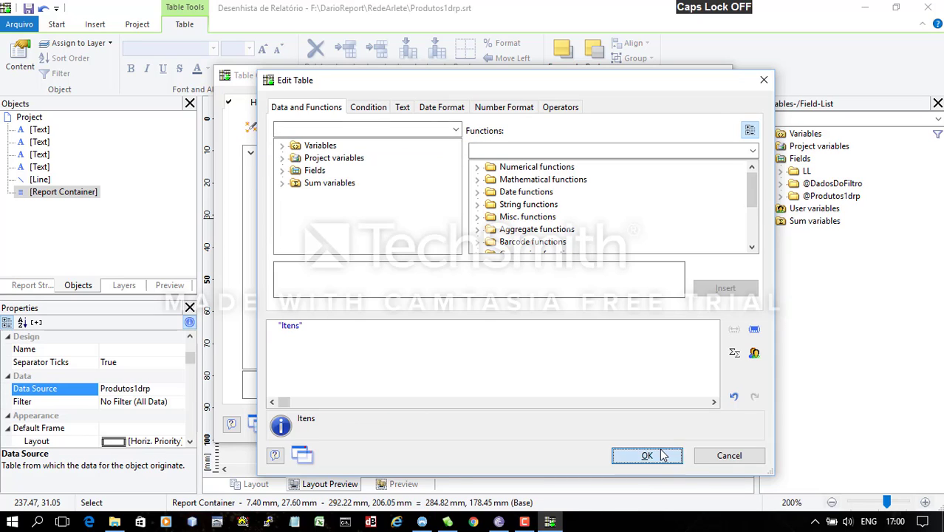
left_click(603, 423)
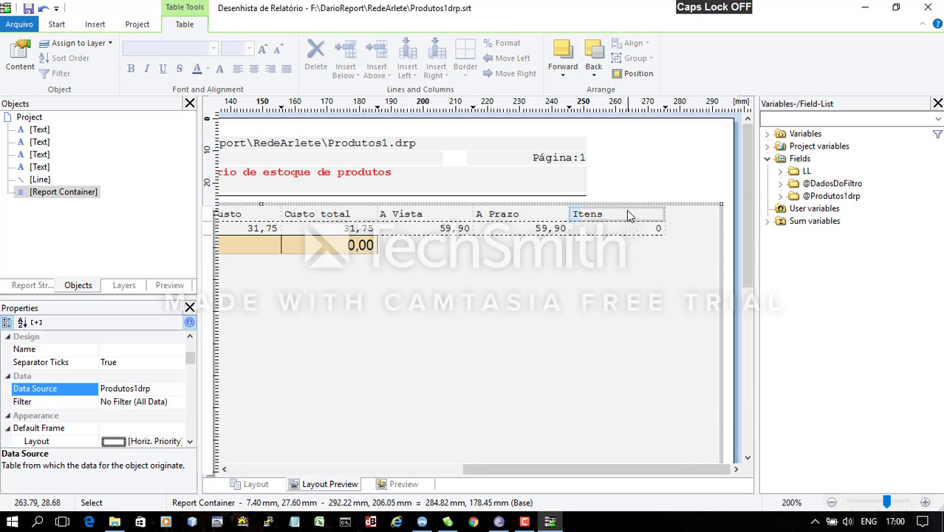
left_click(29, 9)
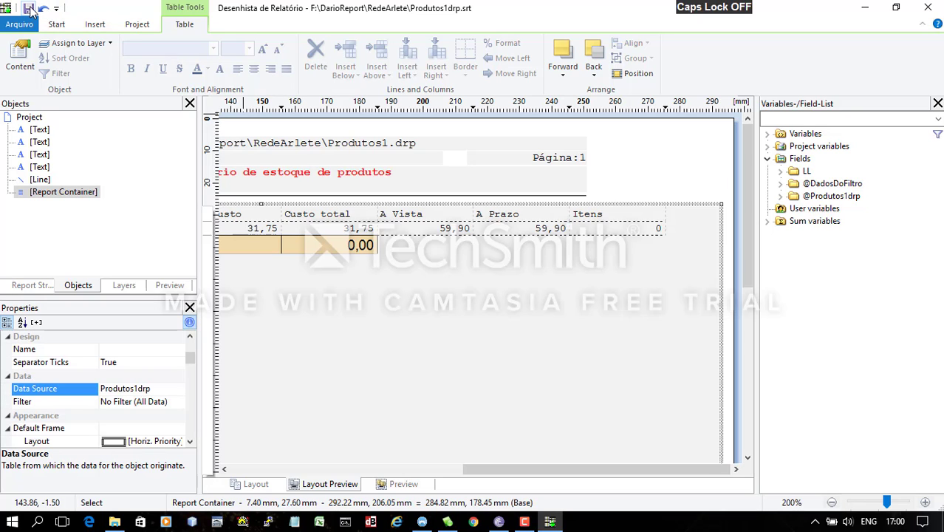
left_click(928, 7)
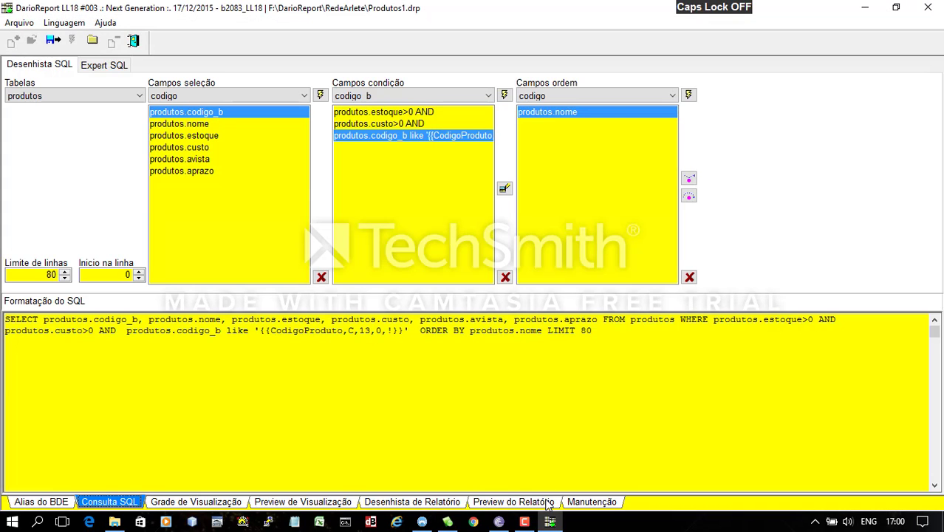
- Generate the report preview with the CodigoProduto filter set to %.015.%
left_click(548, 503)
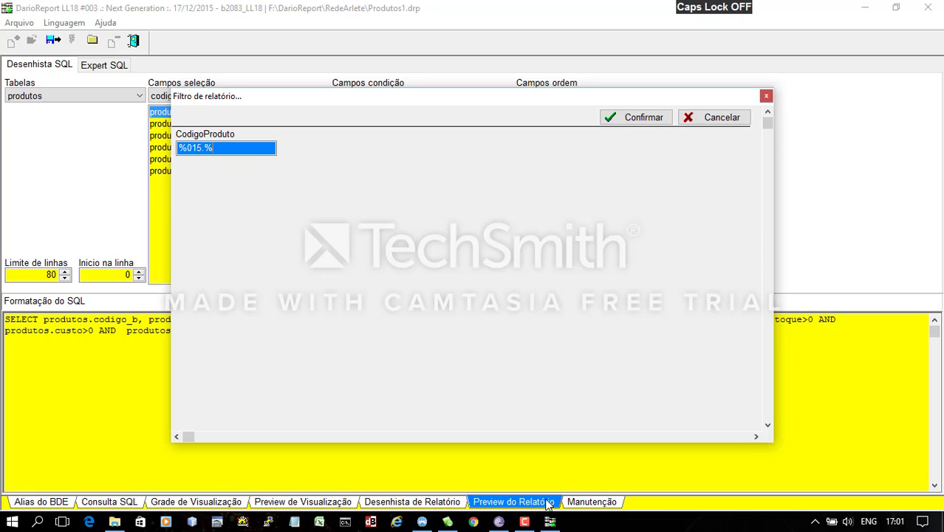
type(".")
left_click(641, 118)
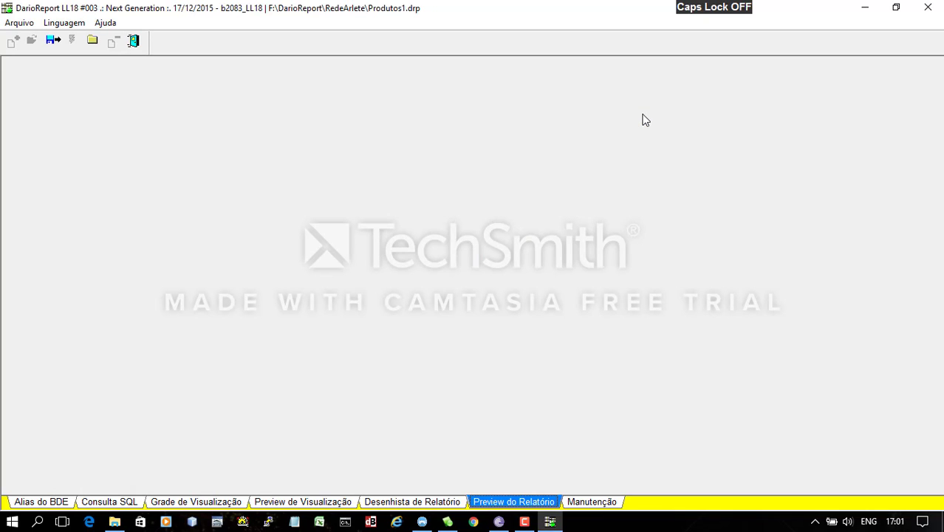
left_click(632, 263)
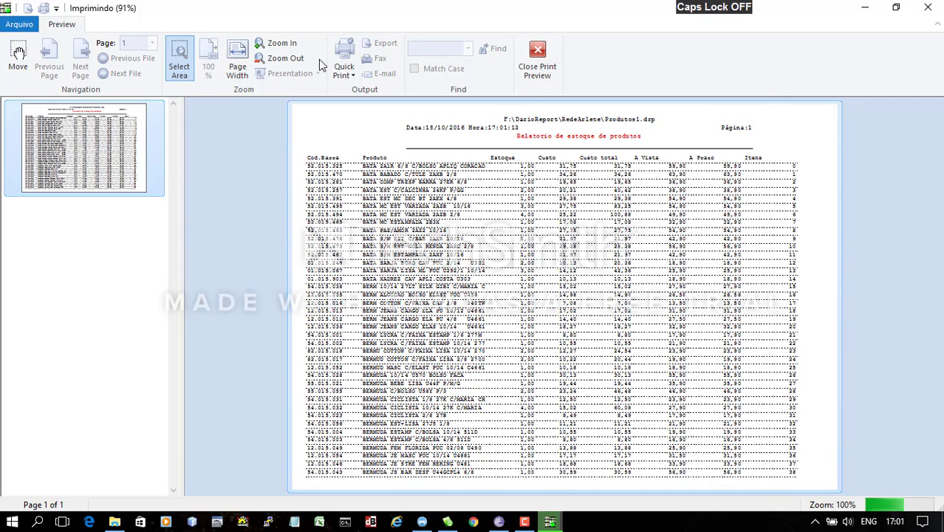
- Zoom the report preview to 200%, examine the Itens column on pages 1 and 3, and close the preview
left_click(281, 43)
left_click(938, 125)
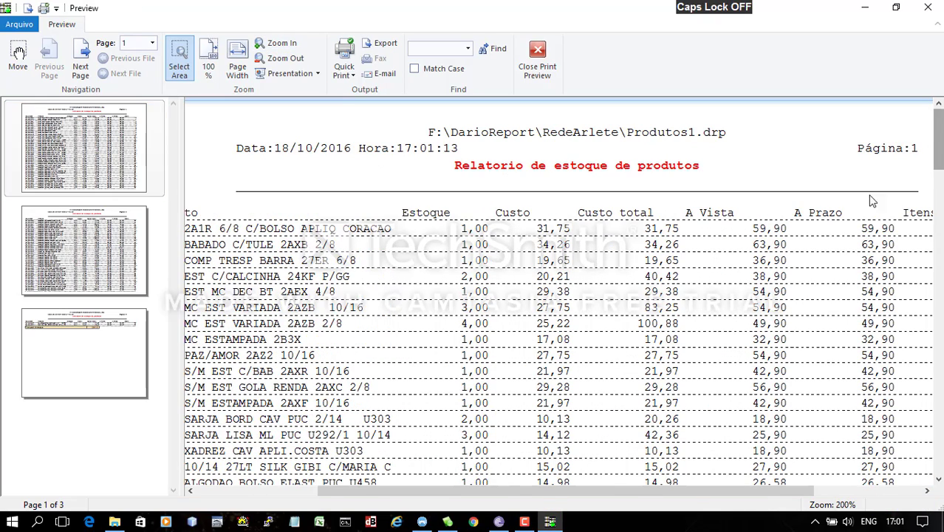
scroll(854, 278, "right", 3)
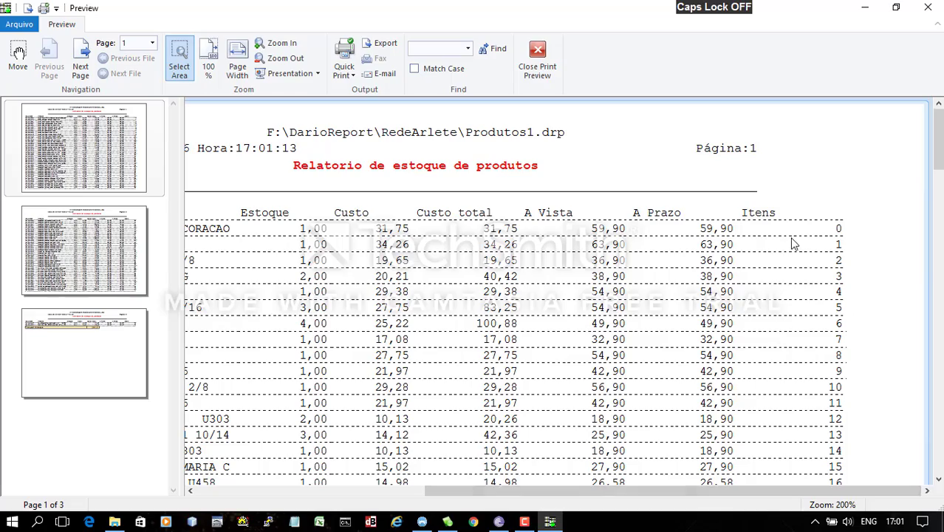
scroll(809, 235, "down", 5)
scroll(809, 235, "down", 4)
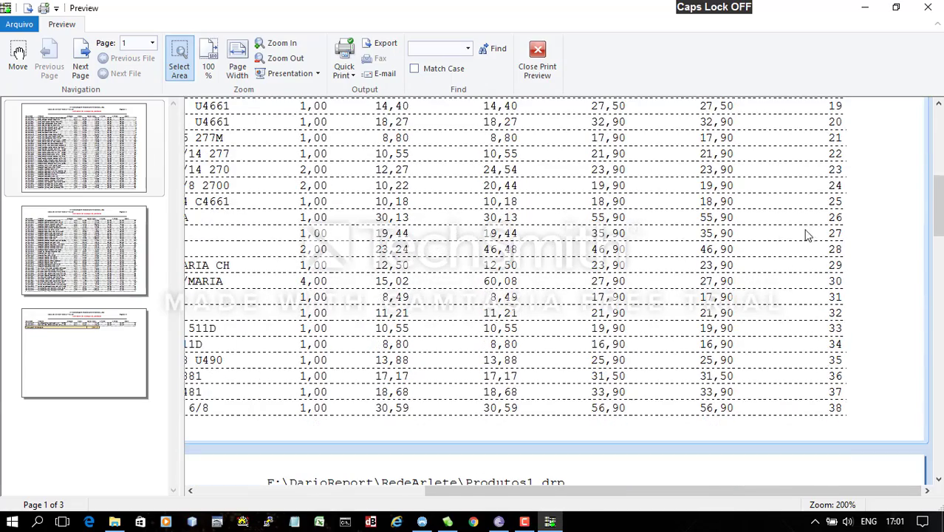
left_click(105, 321)
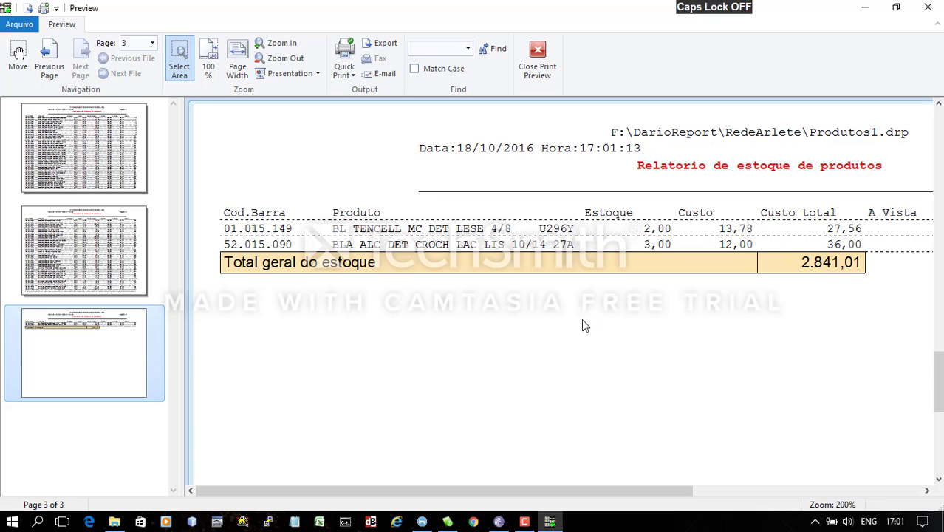
left_click(846, 491)
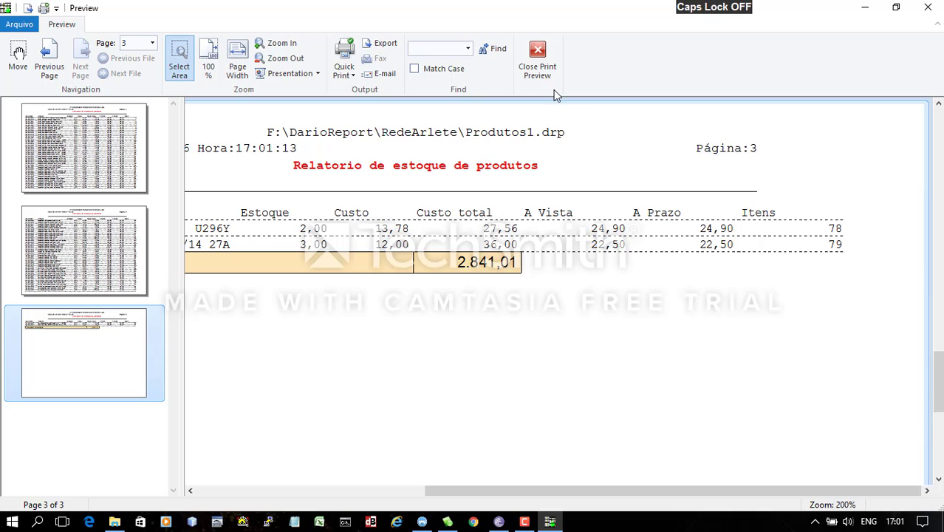
left_click(537, 53)
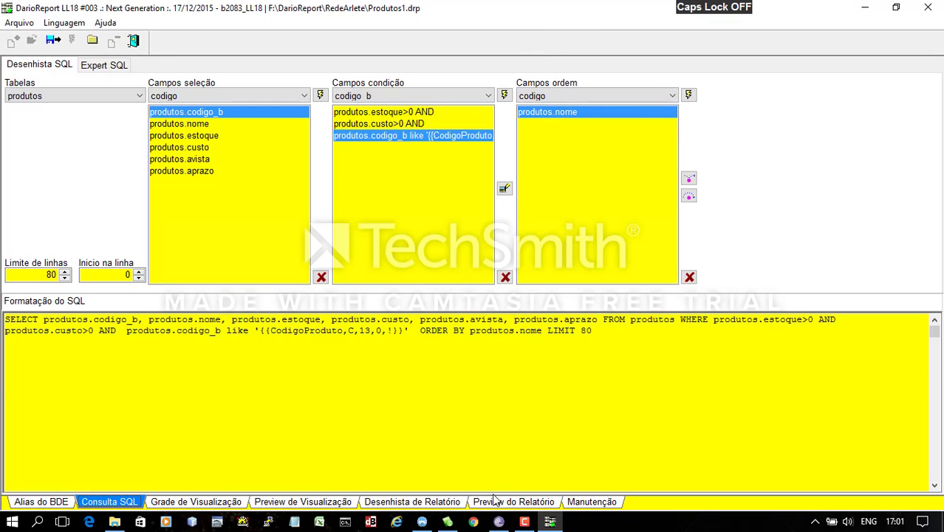
- Open the report designer with the CodigoProduto filter set to %.015.% and view the table's last columns at 200%
left_click(437, 506)
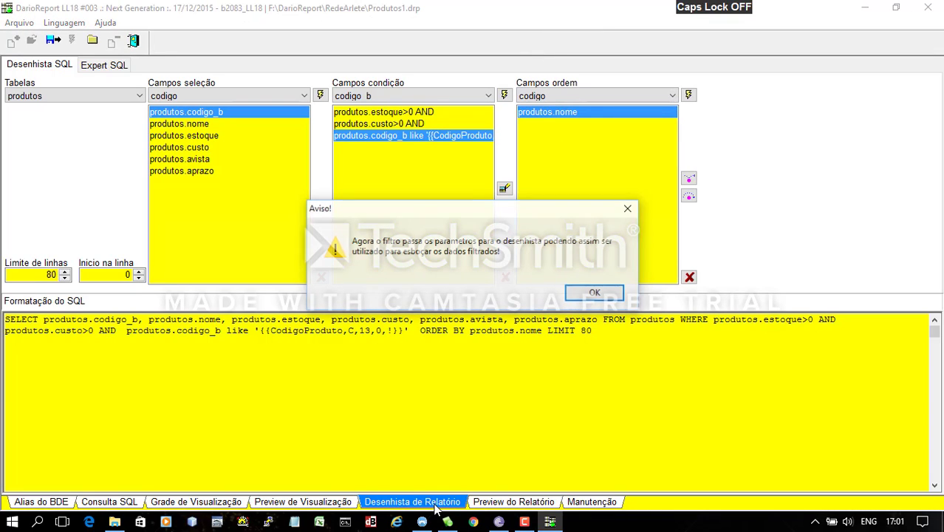
left_click(594, 293)
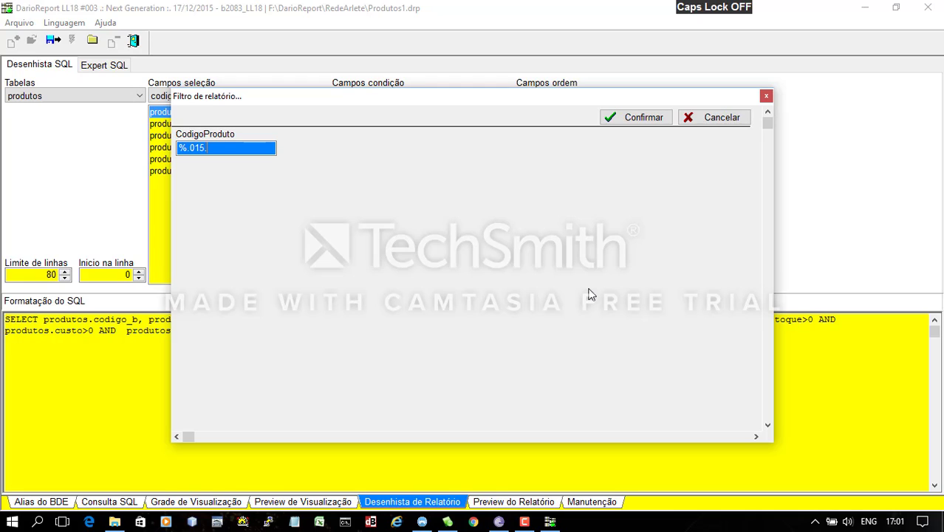
left_click(645, 117)
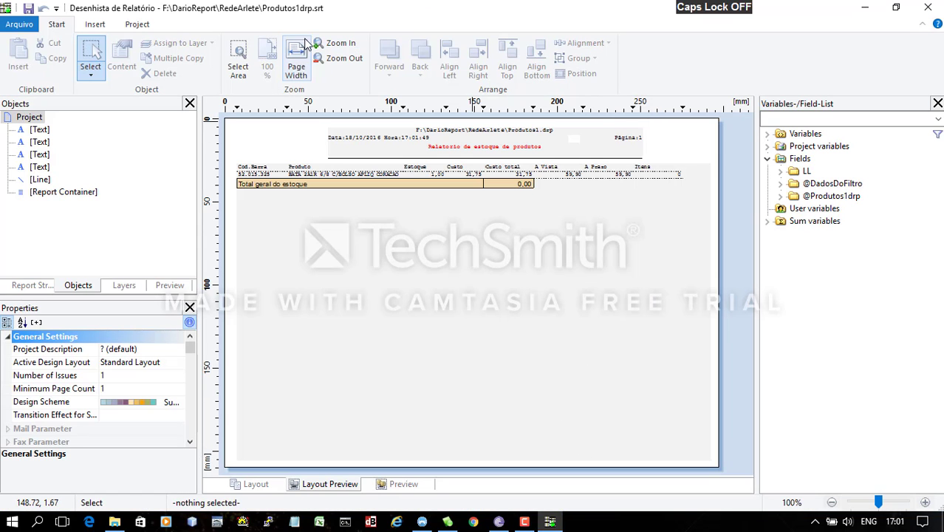
left_click(339, 42)
left_click(654, 468)
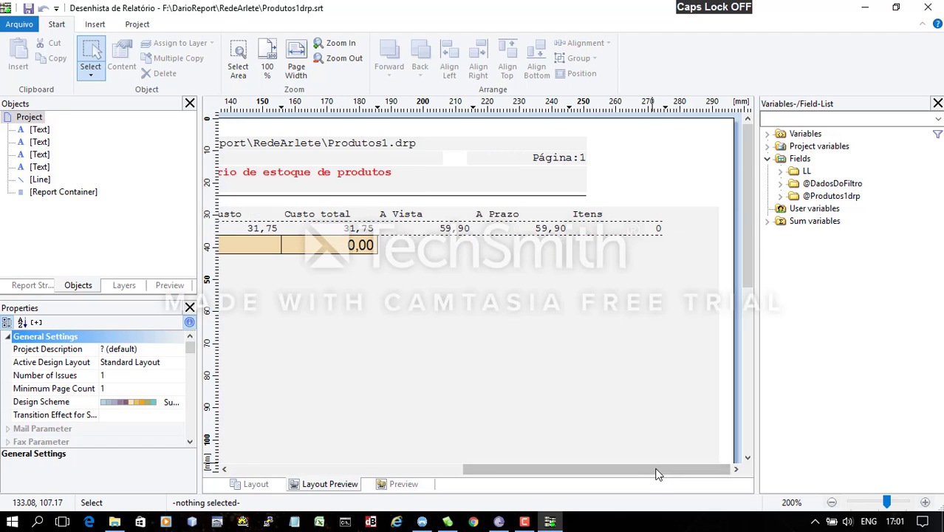
double_click(619, 234)
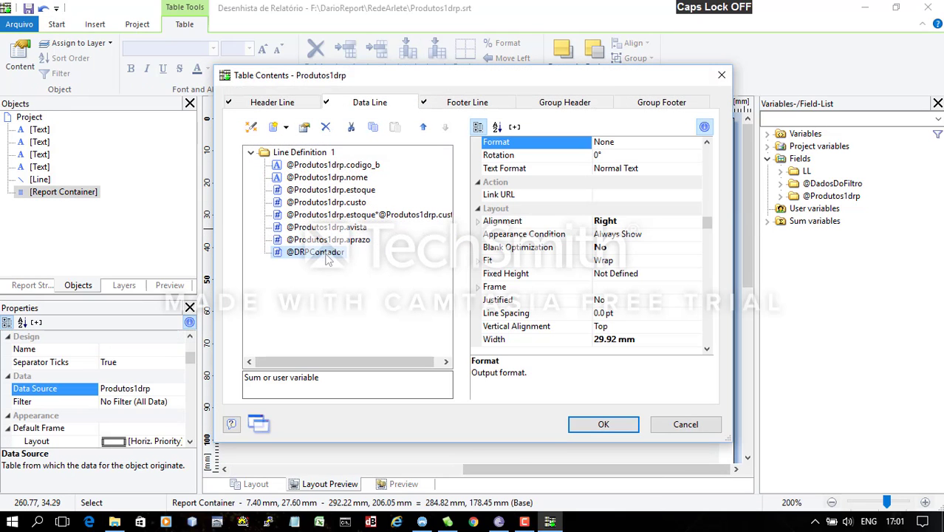
double_click(304, 251)
left_click(397, 325)
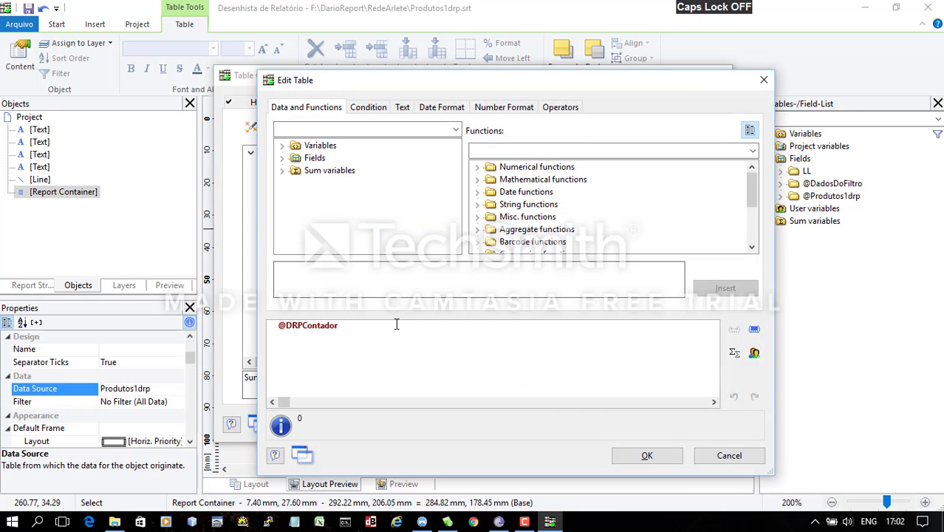
type("+1")
left_click(646, 455)
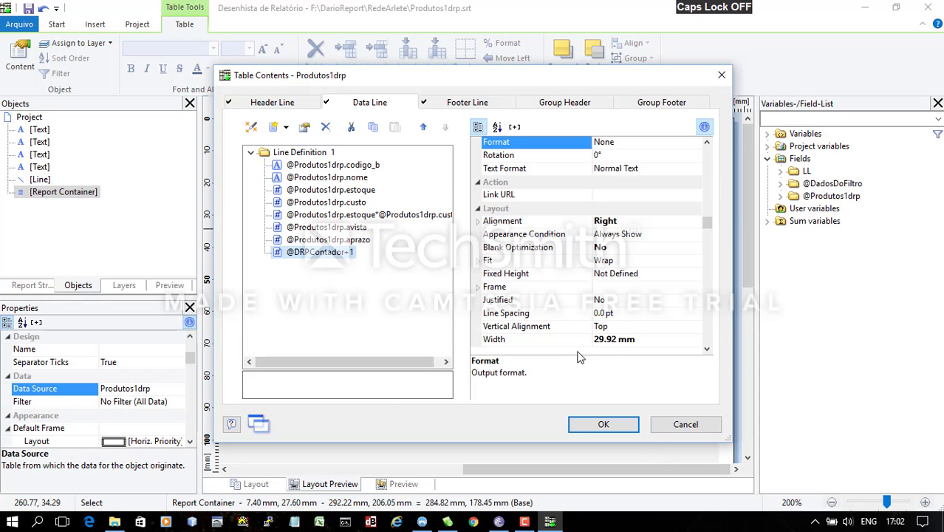
left_click(604, 424)
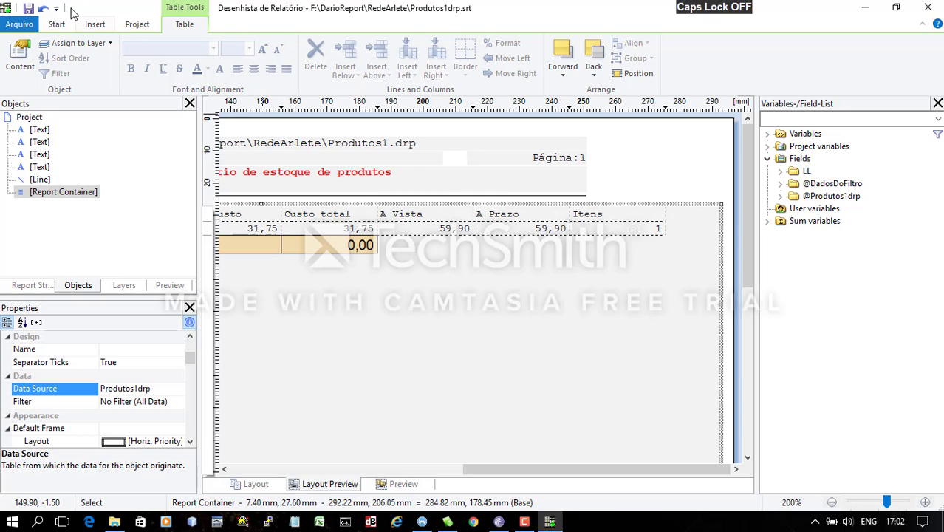
left_click(929, 9)
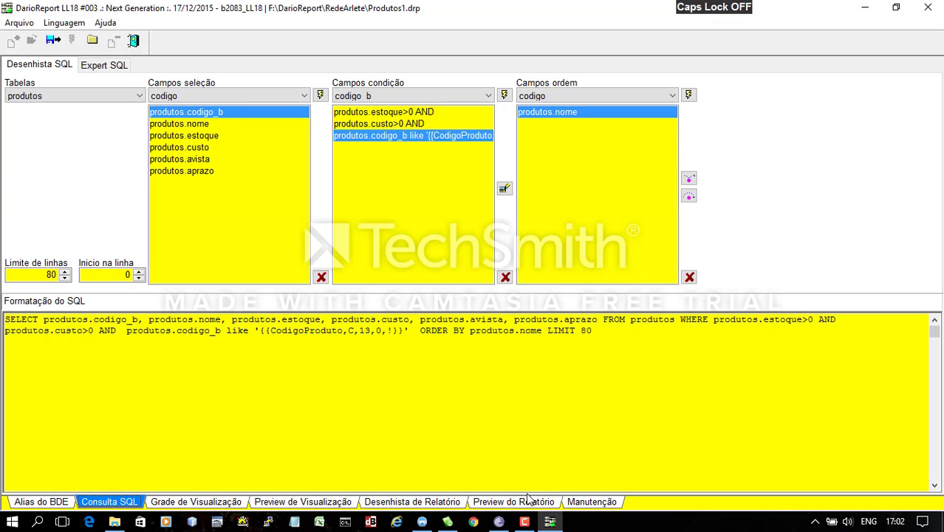
- Generate the report preview again with %.015.% as the CodigoProduto filter
left_click(529, 501)
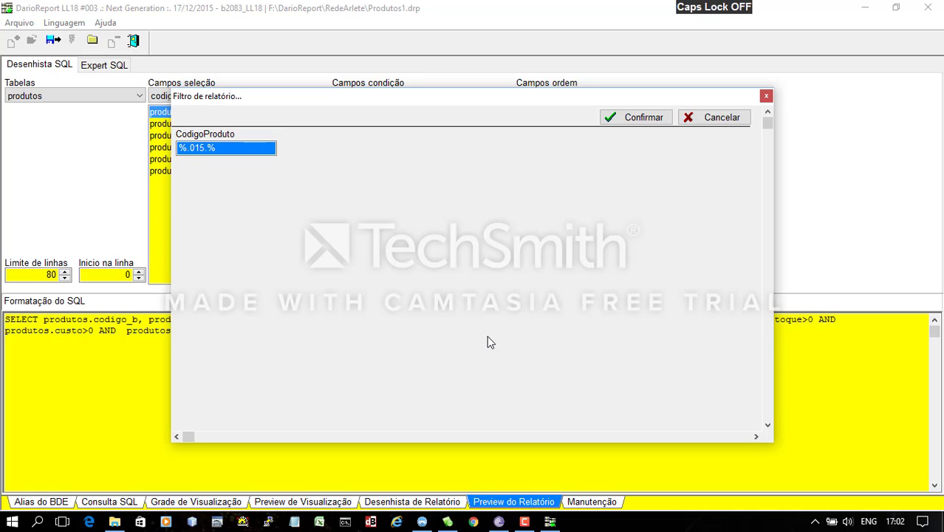
left_click(613, 119)
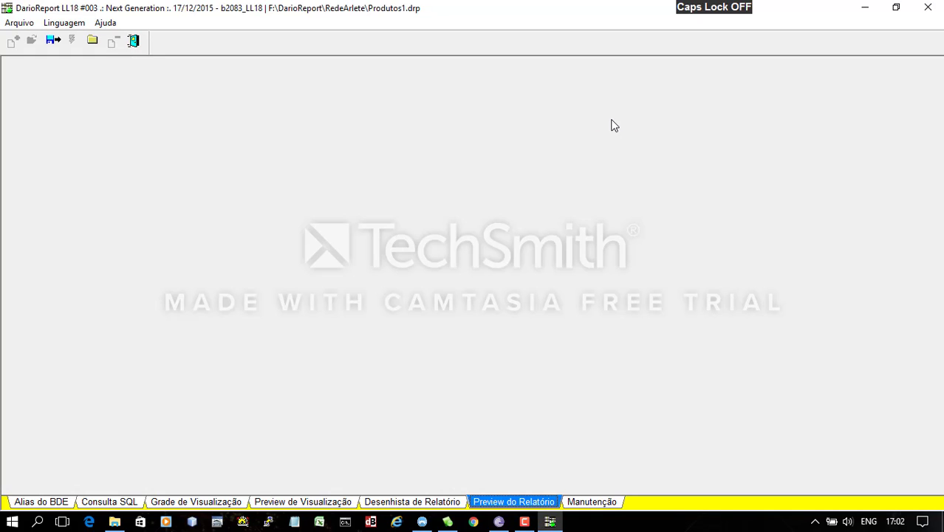
left_click(620, 269)
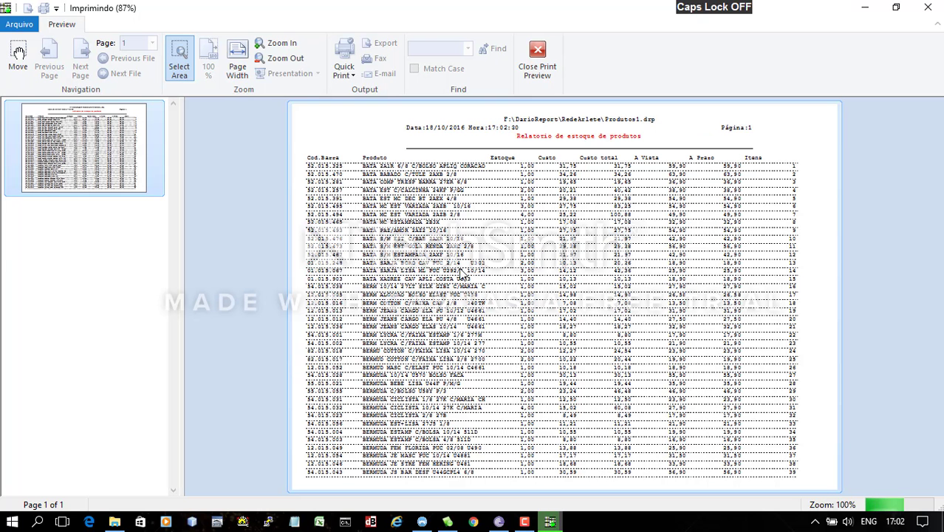
- Enlarge the regenerated report preview to 200%, check the Itens numbering on the first and last pages, and close the preview
left_click(276, 43)
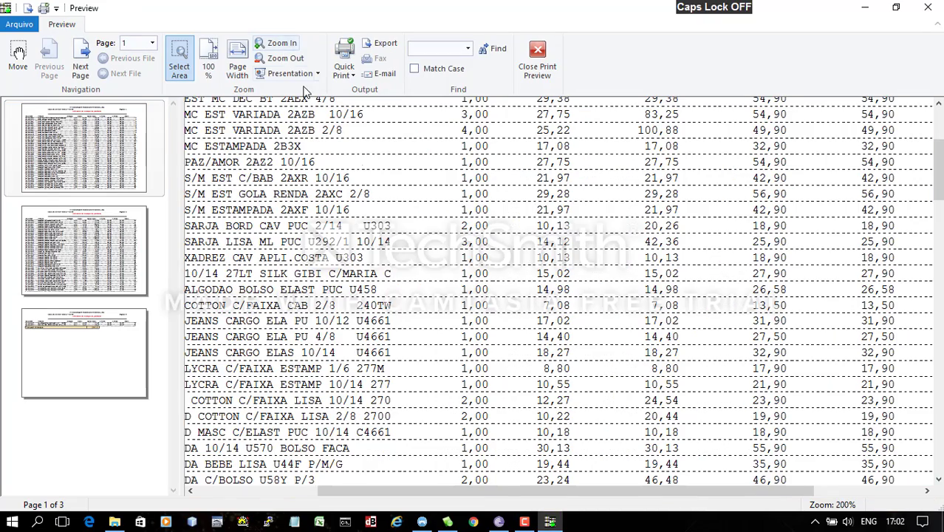
left_click(253, 490)
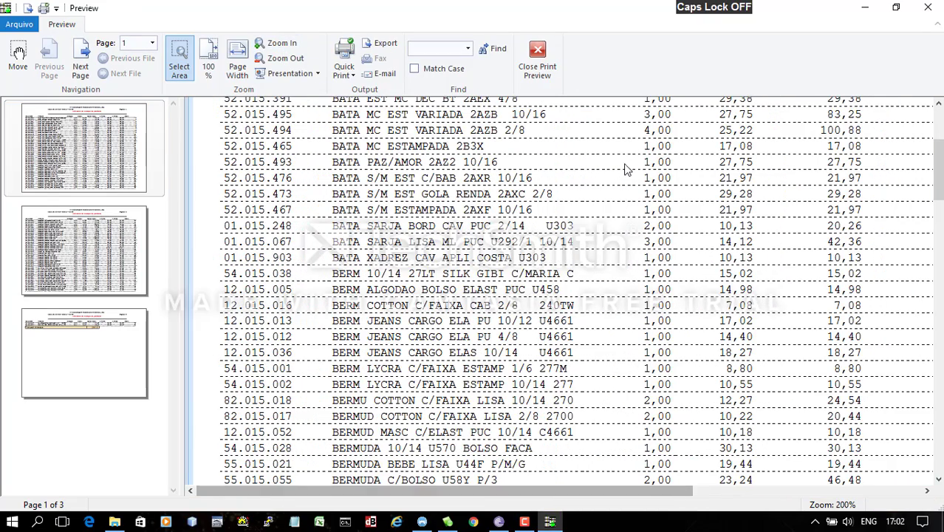
scroll(624, 170, "up", 5)
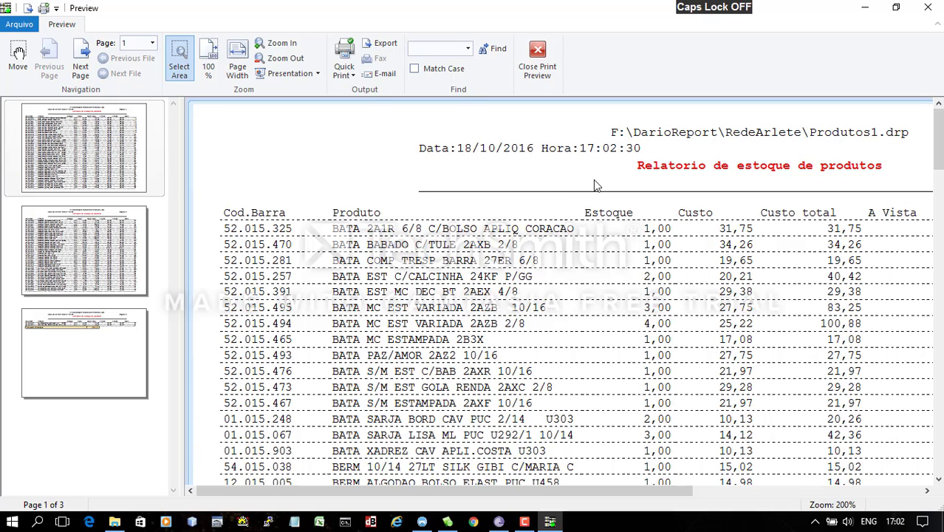
left_click(701, 492)
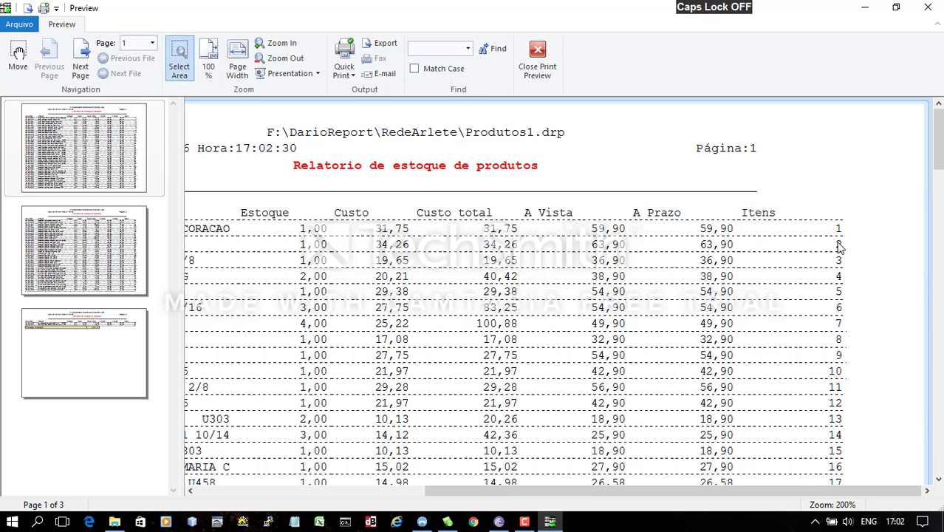
left_click(120, 316)
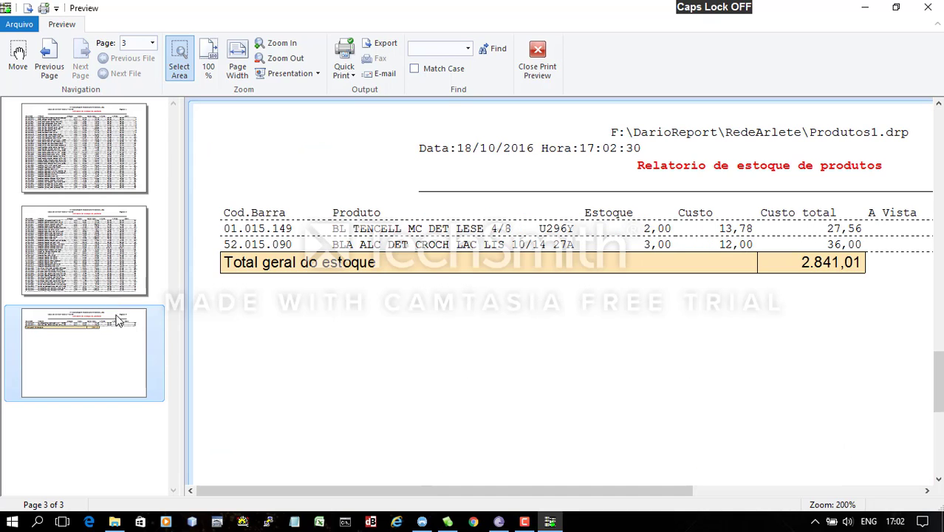
left_click(779, 491)
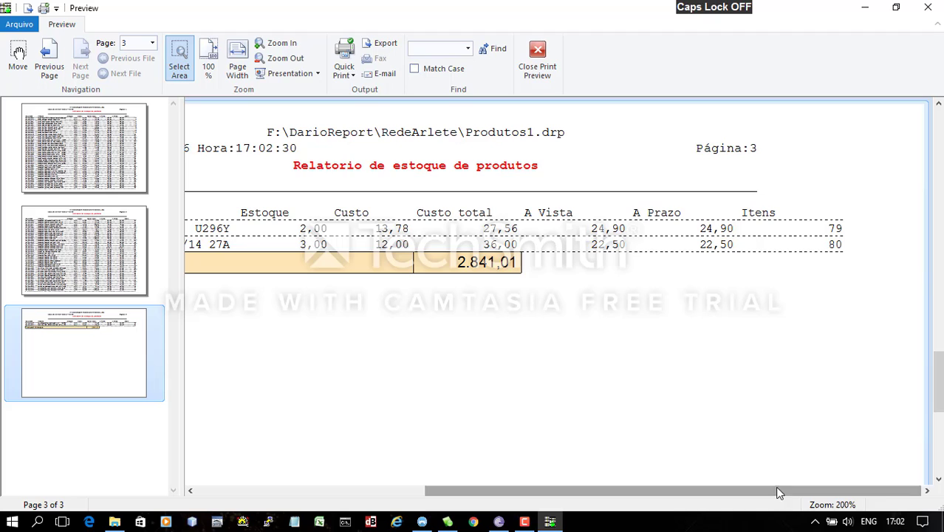
left_click(541, 45)
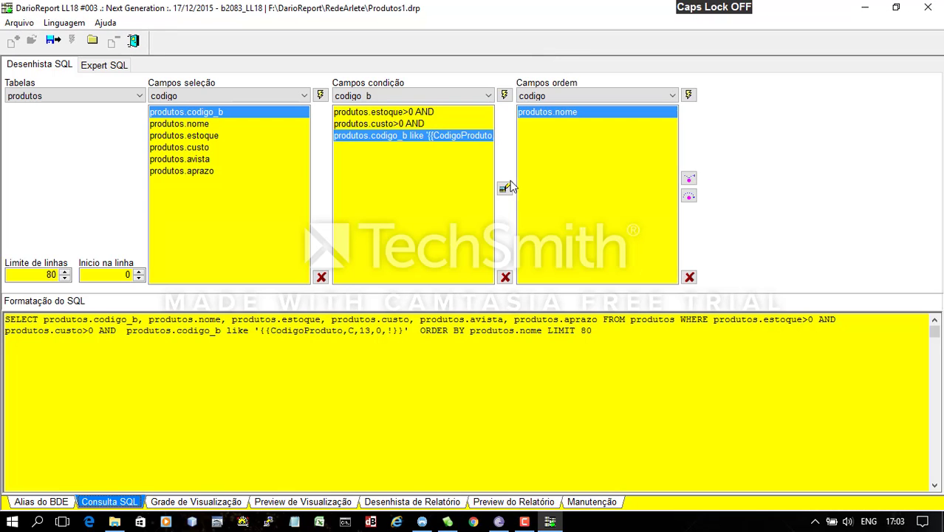
- Open the report designer with the CodigoProduto filter set to %.015.% and enlarge the layout to 200%
left_click(432, 502)
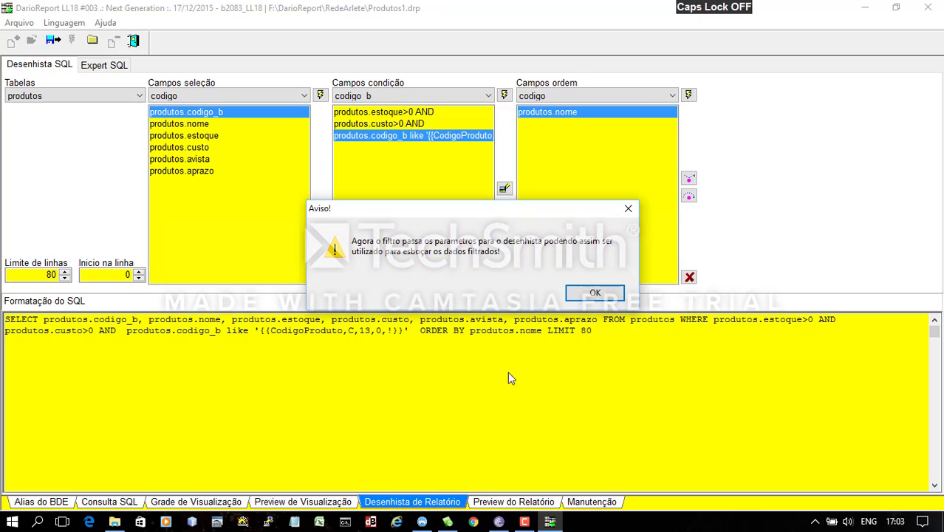
left_click(581, 299)
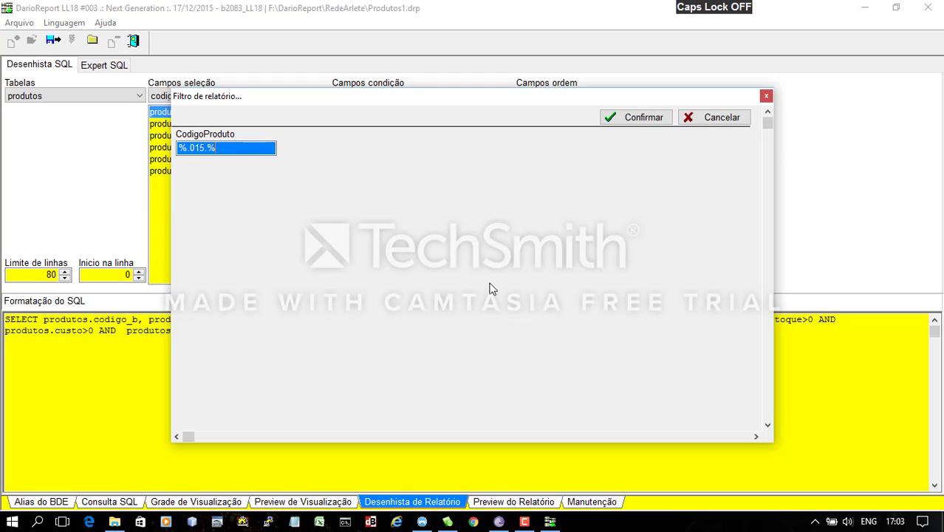
left_click(619, 120)
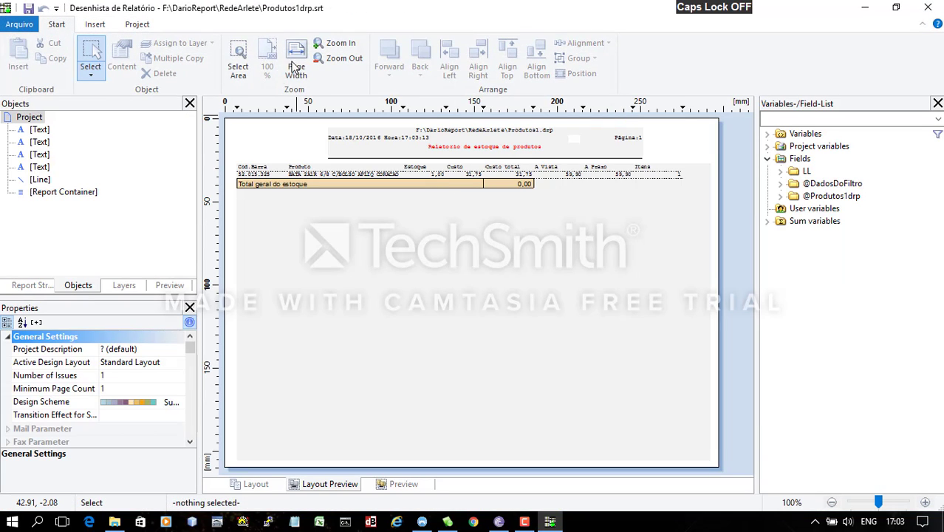
left_click(337, 43)
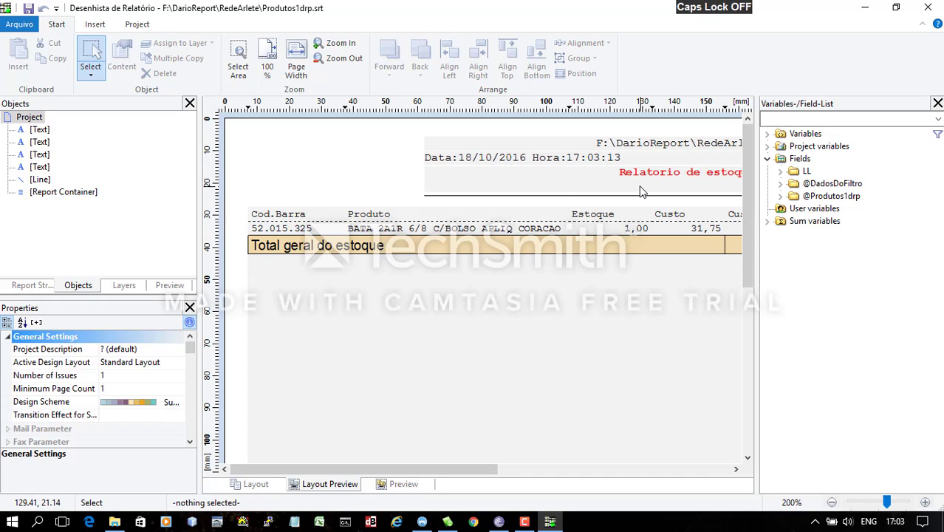
- Insert a text object about 27.6 × 7.3 mm above the Cod.Barra heading with the content "ABC"
left_click(96, 25)
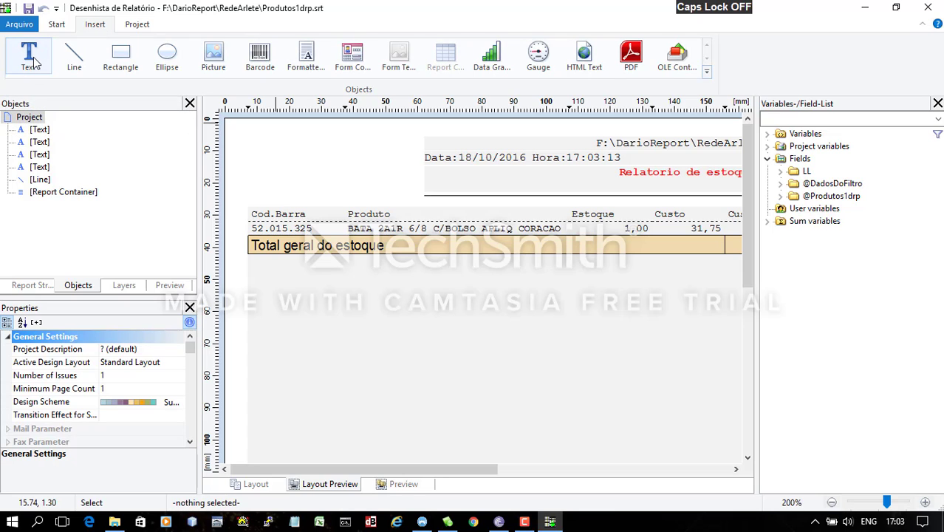
left_click(60, 26)
left_click(92, 26)
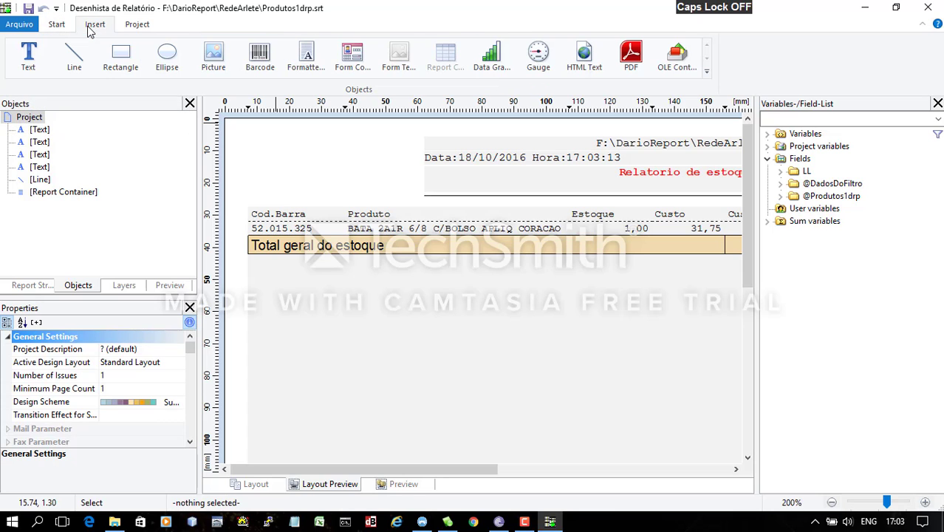
left_click(34, 55)
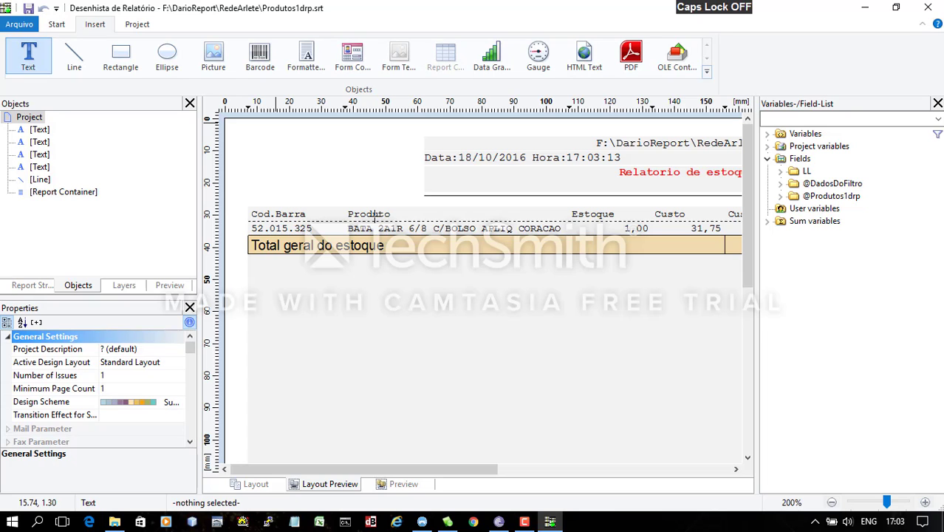
left_click_drag(279, 164, 367, 188)
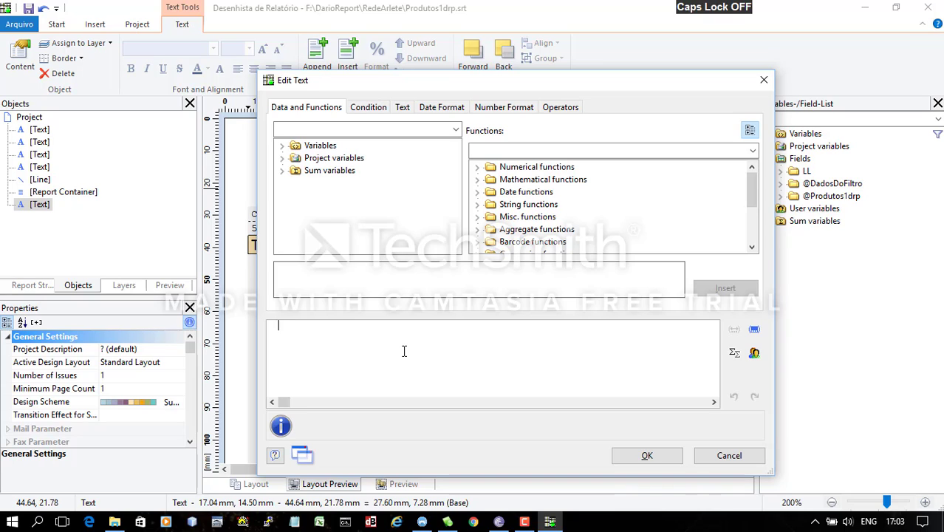
type("\"ABC")
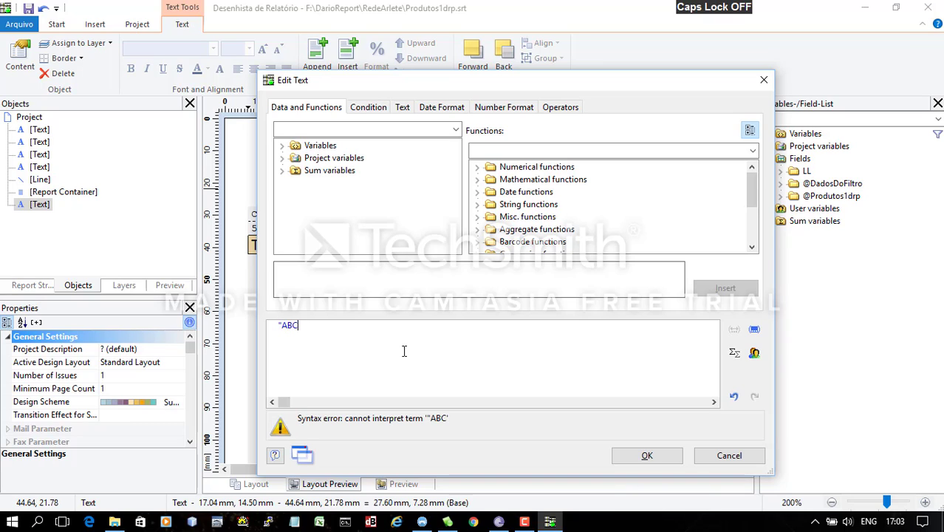
type("\"")
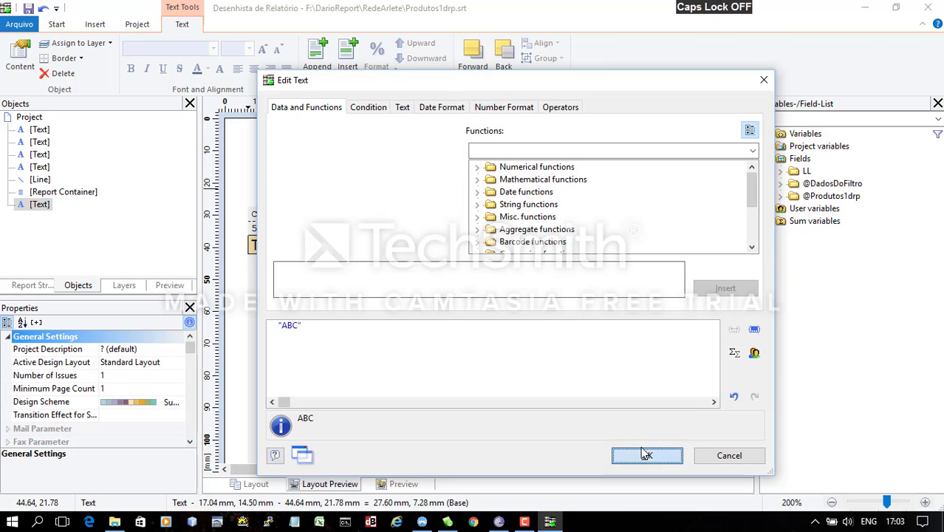
left_click(648, 455)
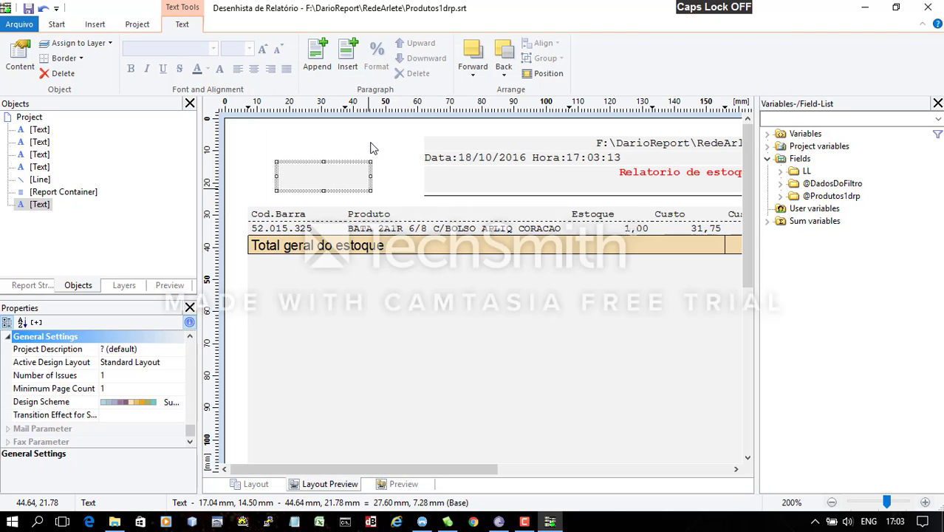
left_click(256, 187)
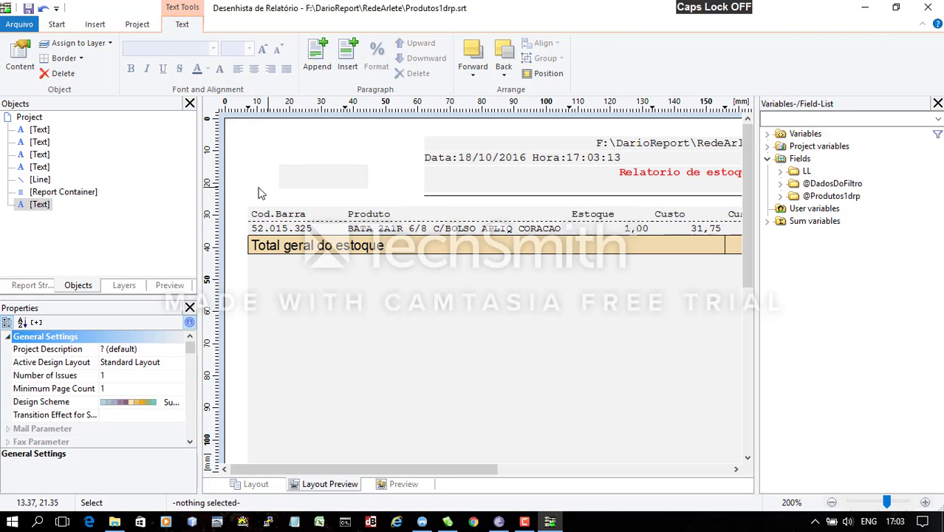
- Change the content of the "ABC" text object to "Filtro:"
left_click(301, 179)
left_click(301, 184)
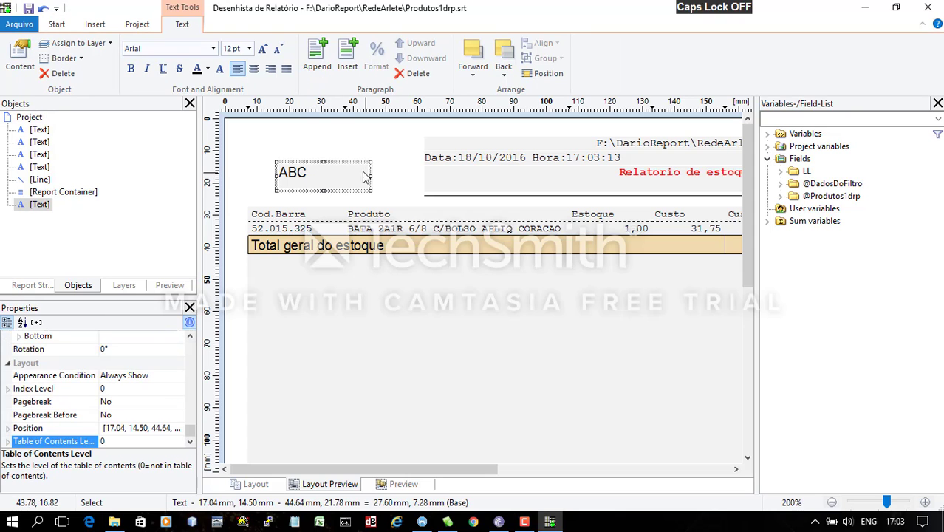
double_click(344, 178)
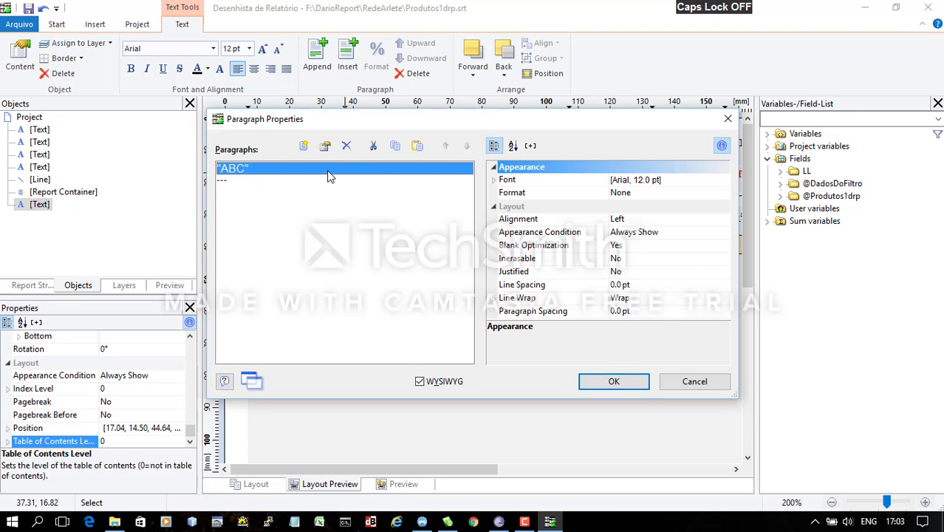
double_click(330, 178)
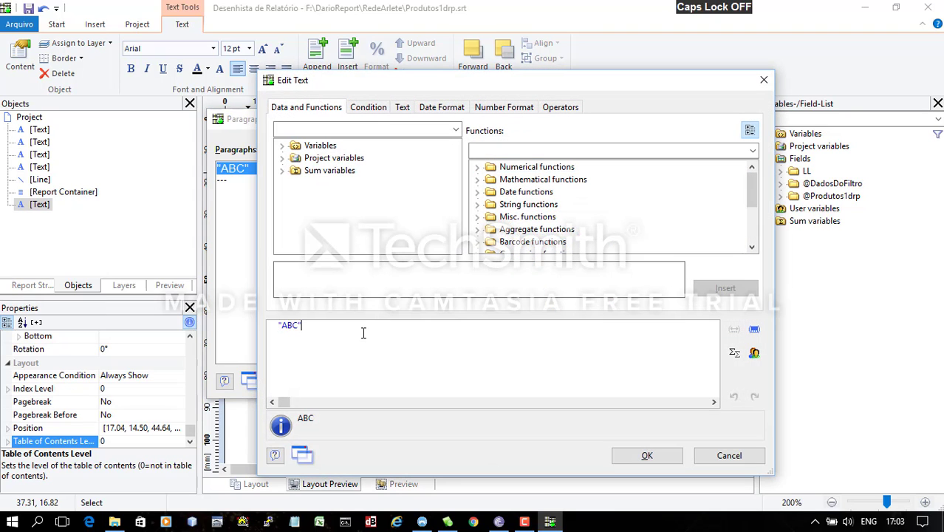
key("BackSpace")
key("BackSpace")
key("BackSpace")
key("ctrl+a")
type("\"Fi")
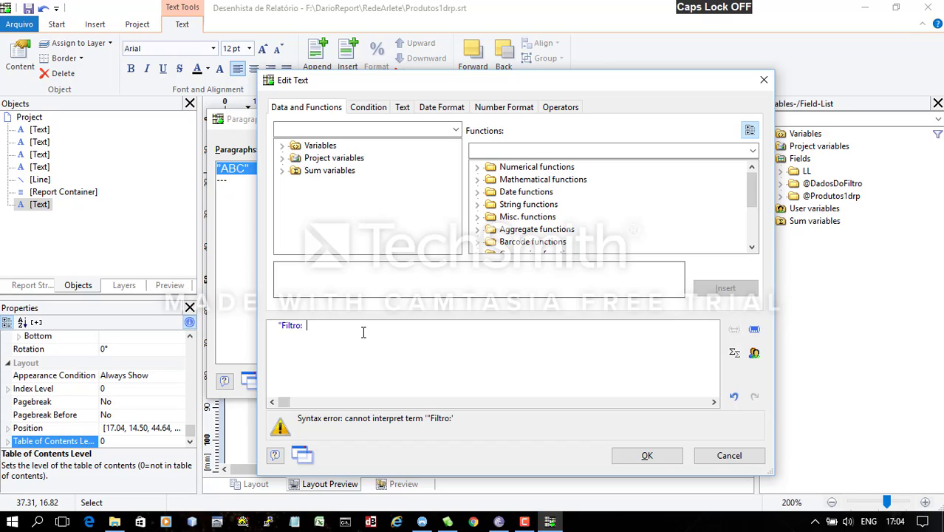
type("ltro:\"")
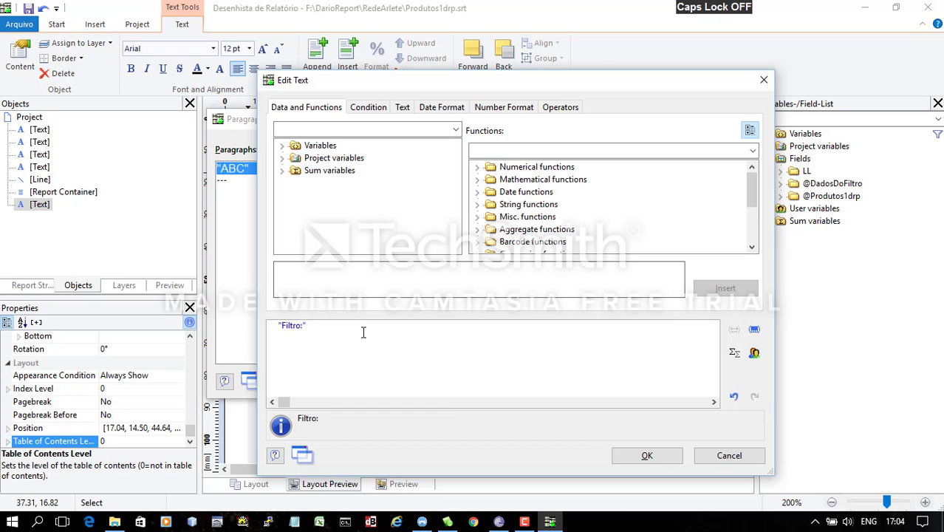
left_click(650, 455)
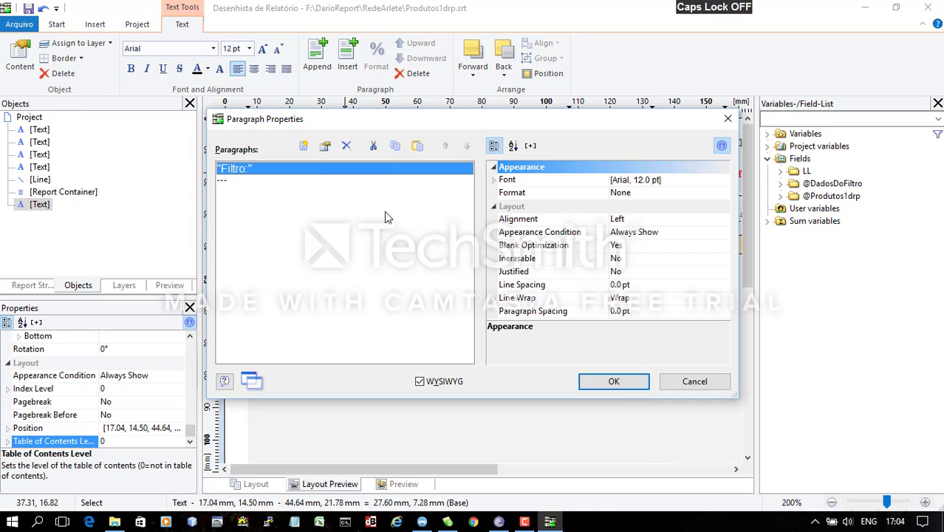
left_click(616, 383)
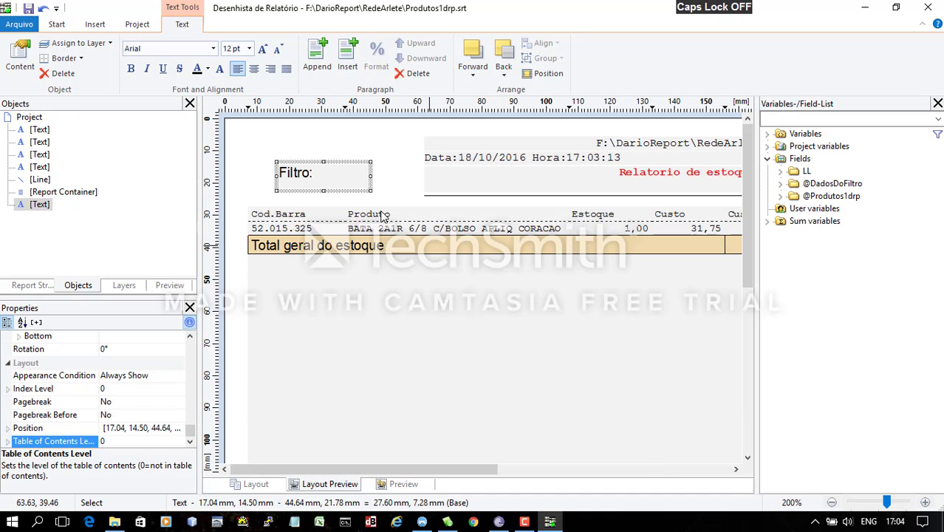
- Move the "Filtro:" text object up to the page's upper-left corner, at about 9.1 mm across and 4.6 mm down
left_click(303, 135)
left_click_drag(290, 178, 281, 146)
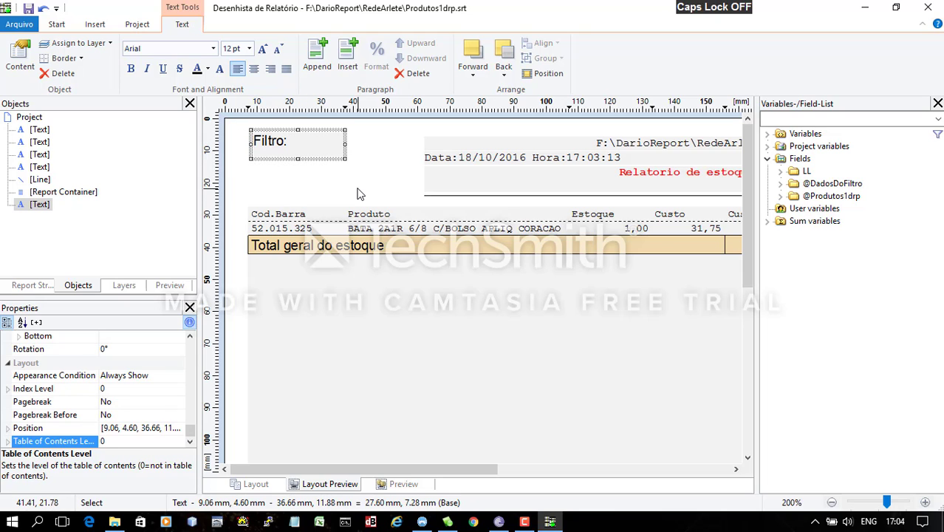
left_click(355, 188)
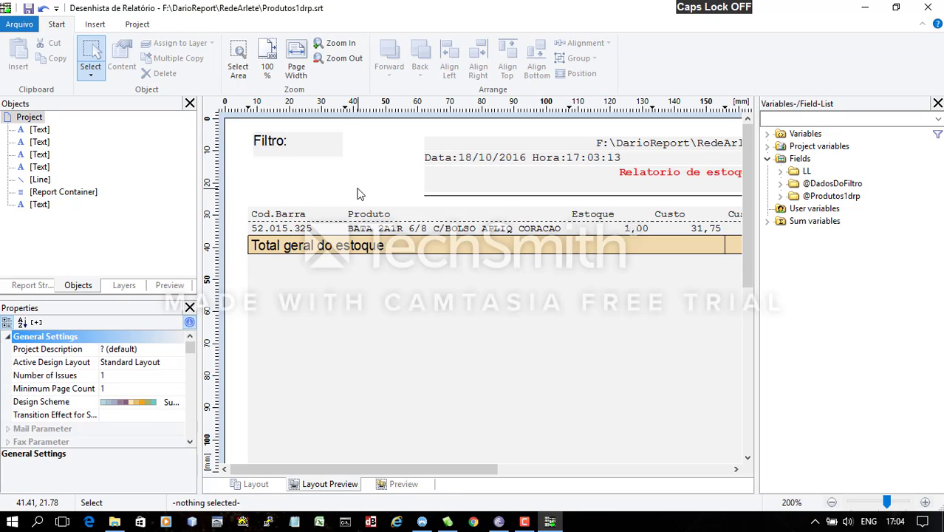
left_click(280, 145)
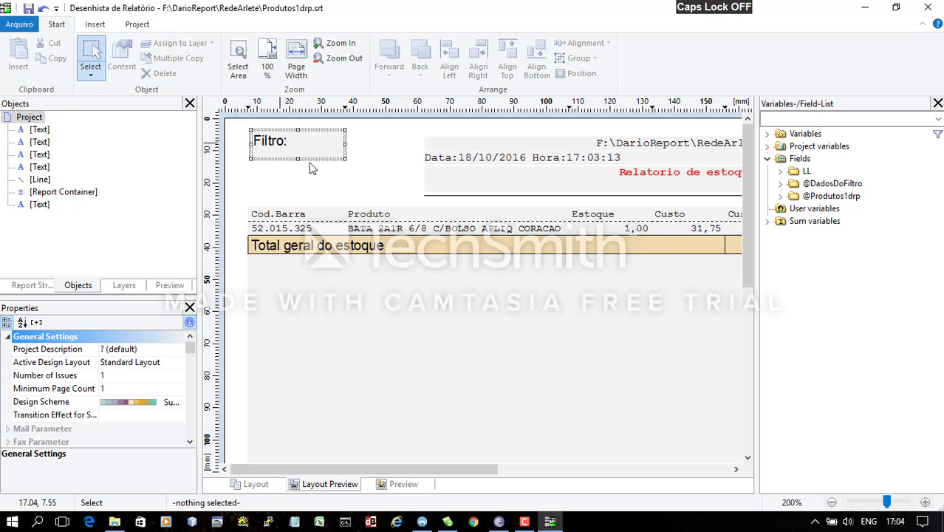
- Draw a second text object about 38.4 × 11.2 mm between the "Filtro:" label and the table
left_click(94, 25)
left_click(30, 59)
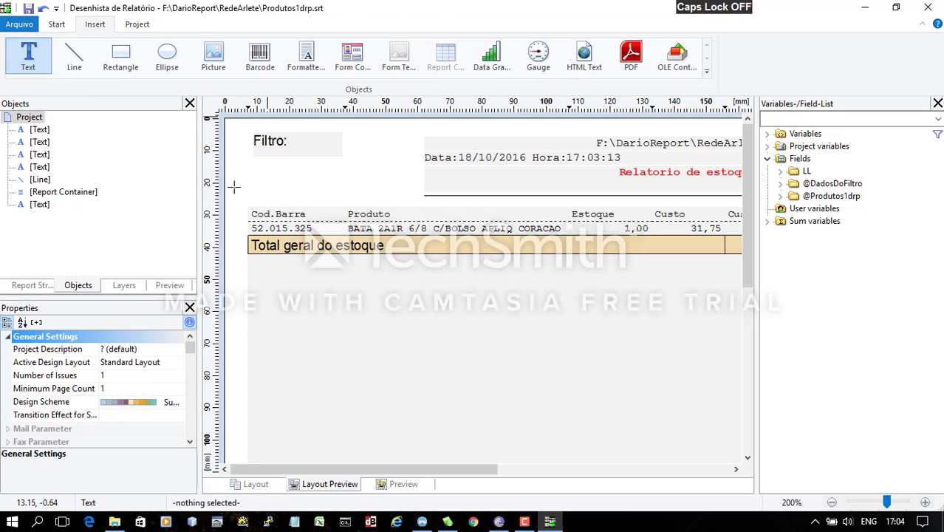
left_click_drag(242, 160, 365, 196)
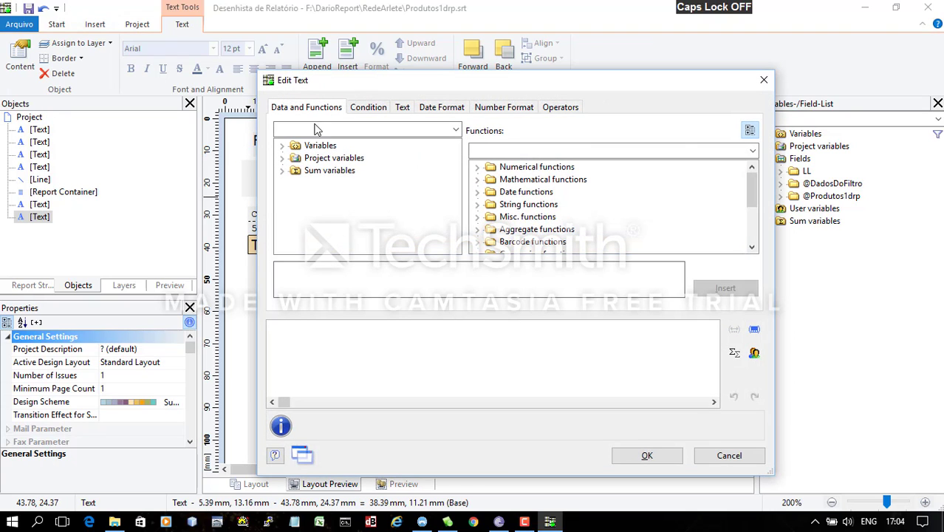
left_click(379, 353)
type("@")
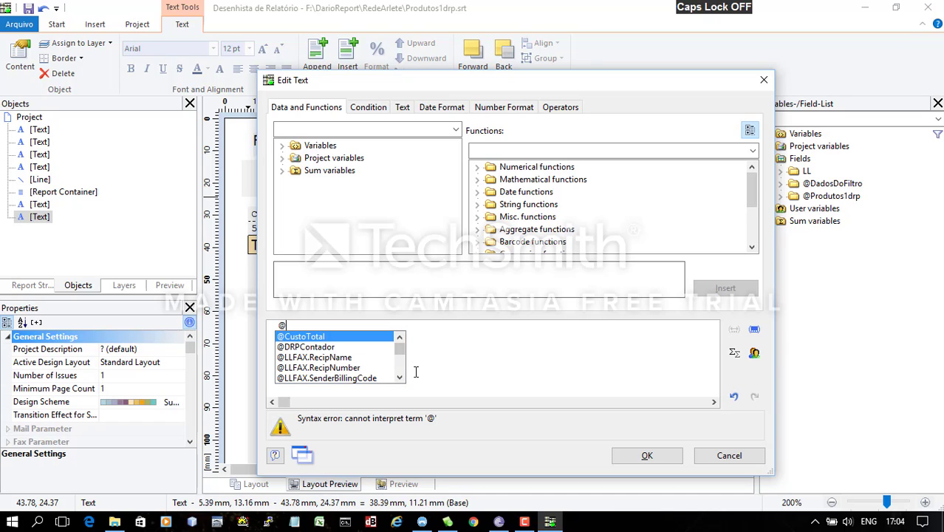
left_click(400, 378)
left_click(399, 378)
left_click(400, 378)
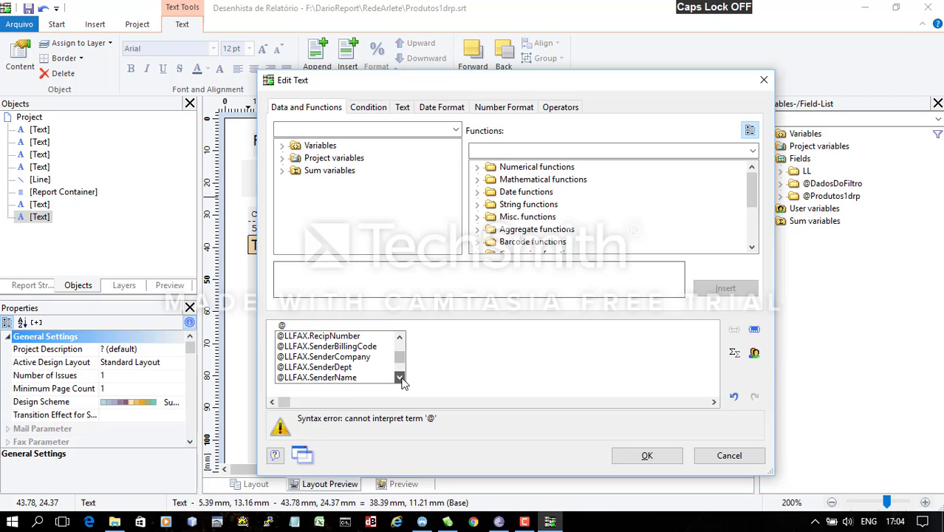
left_click(400, 378)
left_click(400, 378)
left_click(399, 377)
left_click(399, 378)
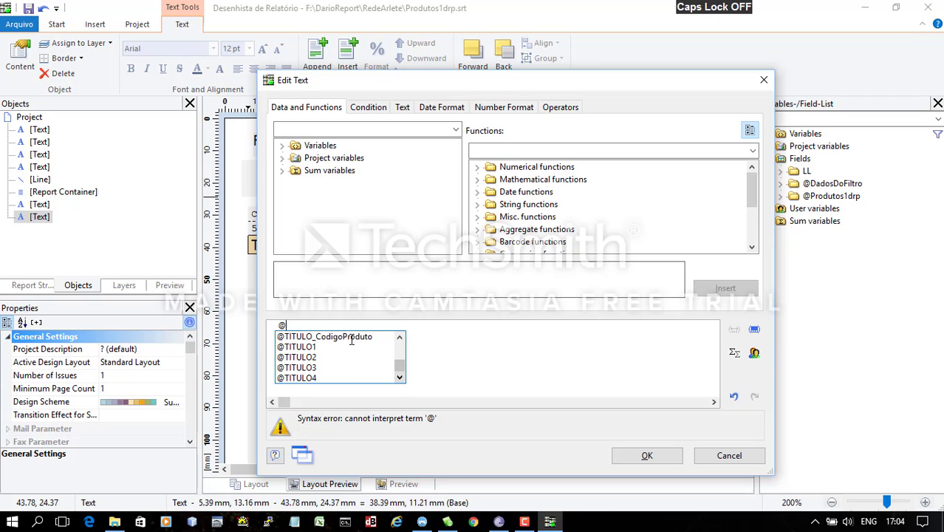
left_click(400, 337)
left_click(333, 351)
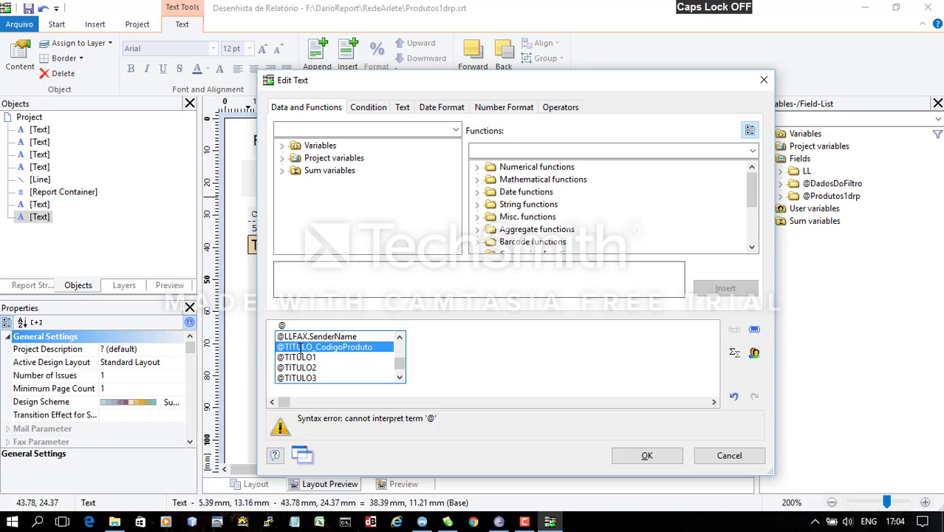
double_click(351, 347)
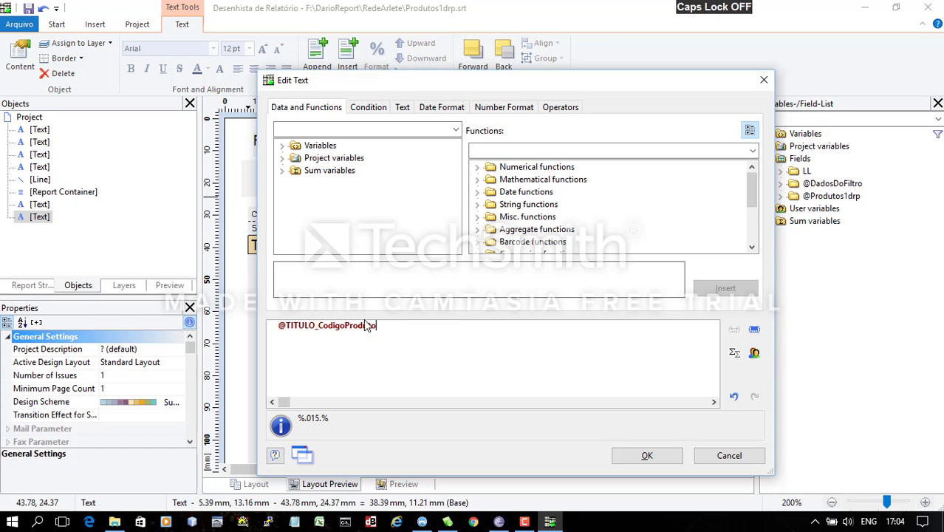
left_click(643, 456)
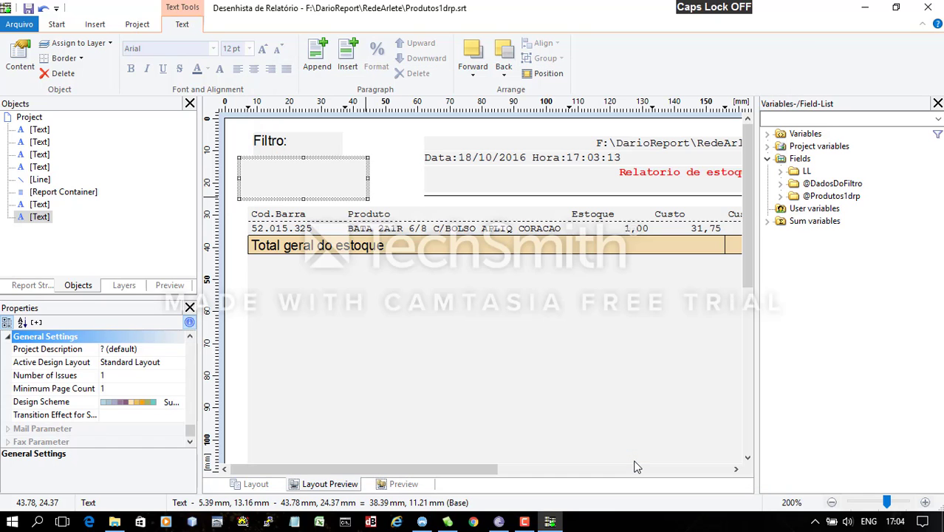
- Center the text of the CodigoProduto value object and color it red
left_click(324, 148)
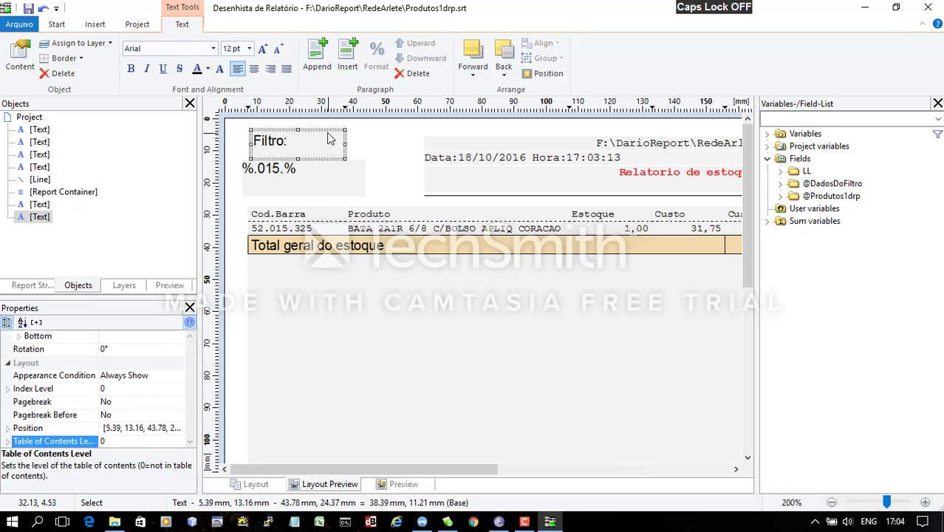
left_click(296, 190)
left_click(297, 203)
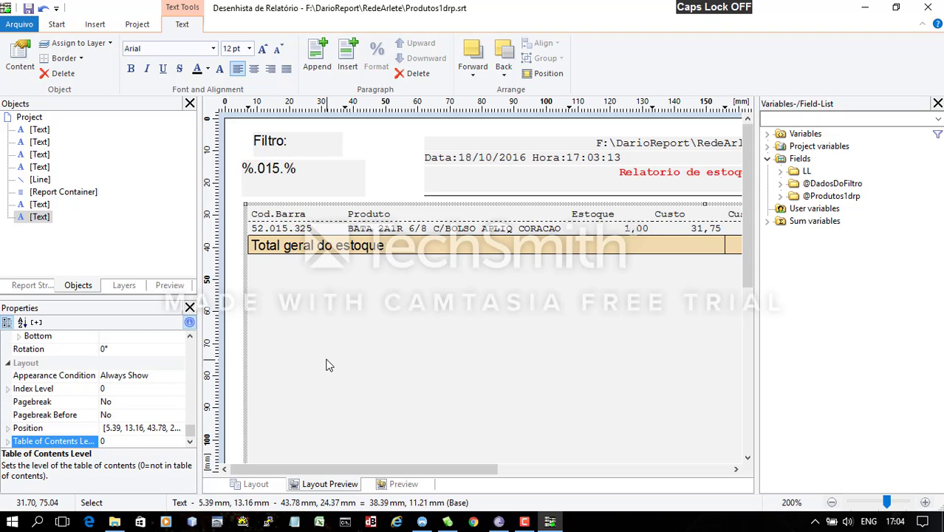
left_click(275, 144)
left_click(273, 173)
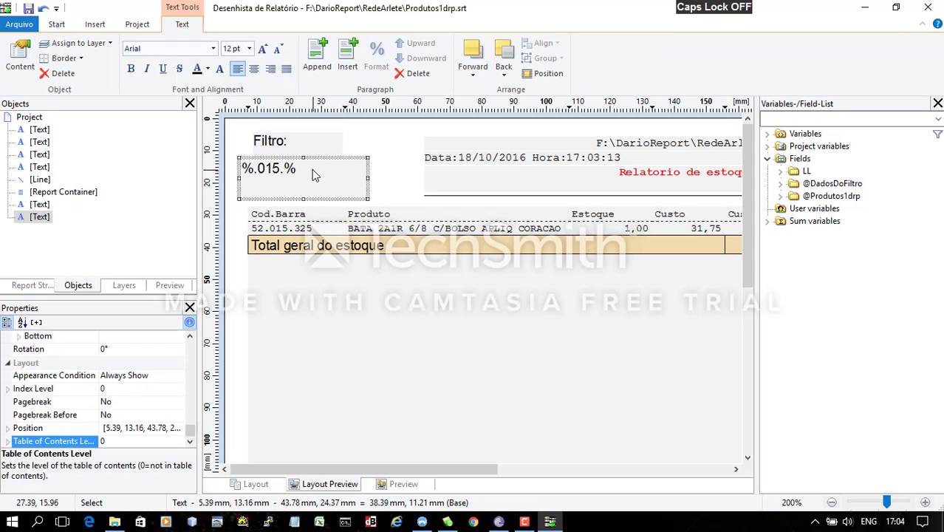
left_click(257, 74)
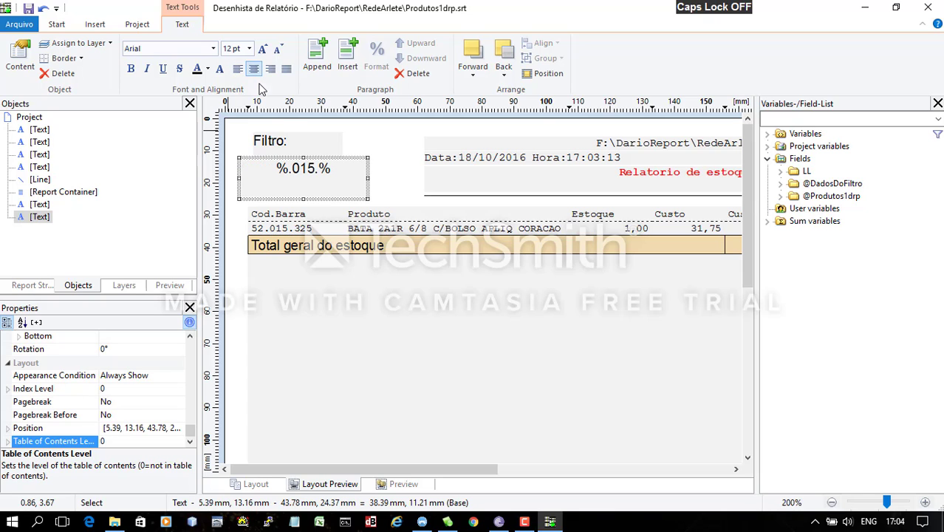
left_click(208, 69)
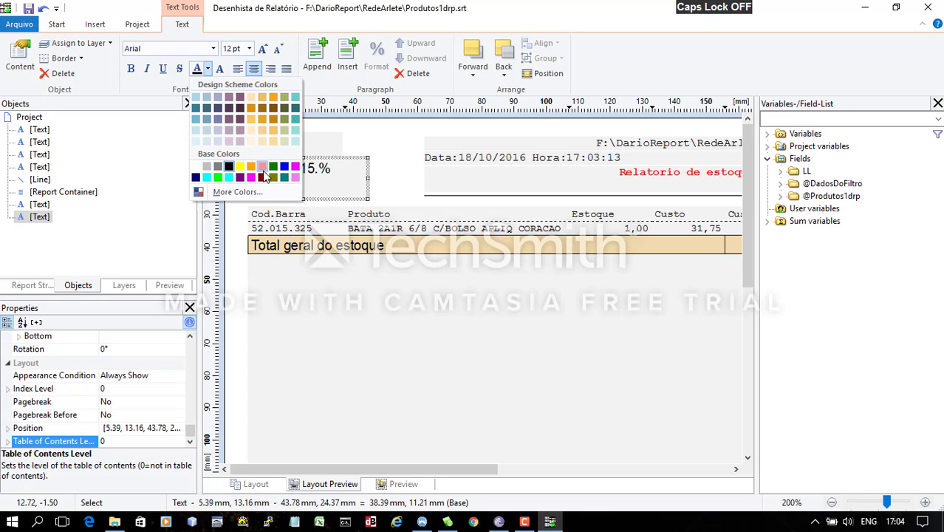
left_click(263, 167)
left_click(378, 179)
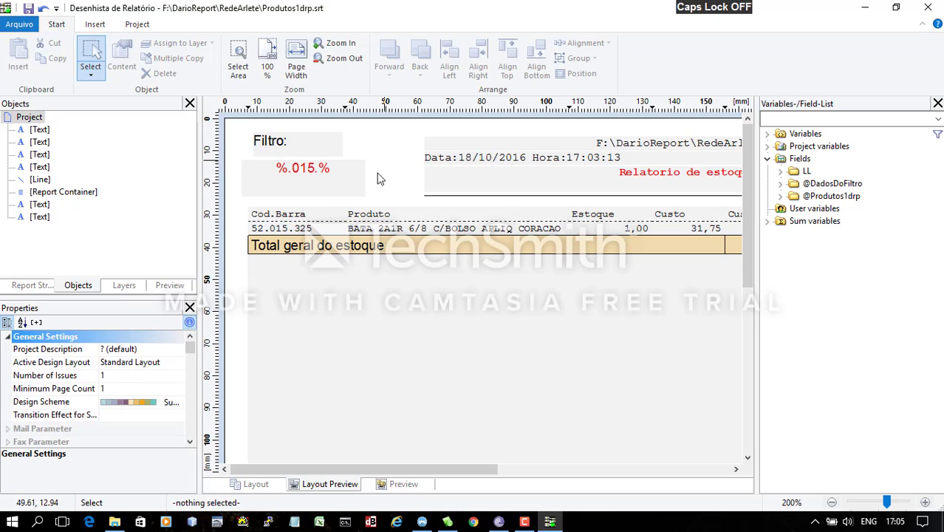
- Center the text of the "Filtro:" label
left_click(289, 148)
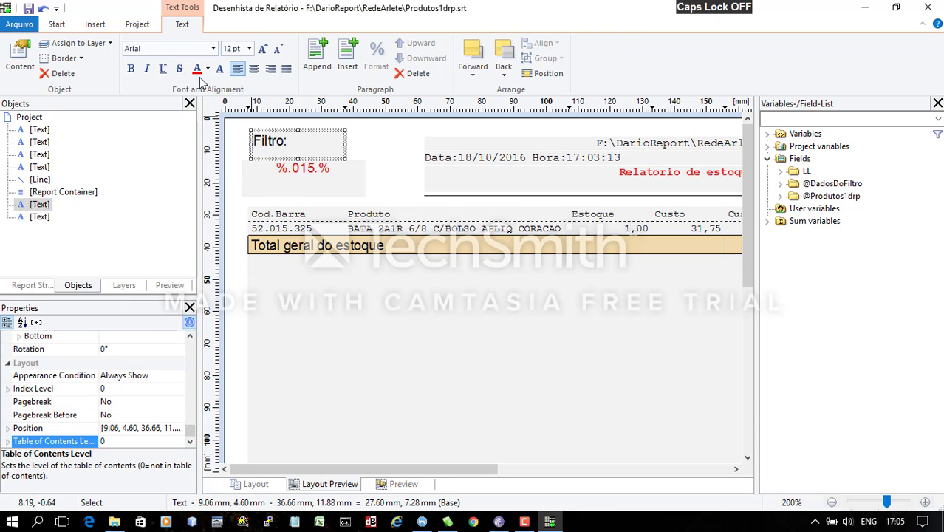
left_click(253, 69)
left_click(368, 171)
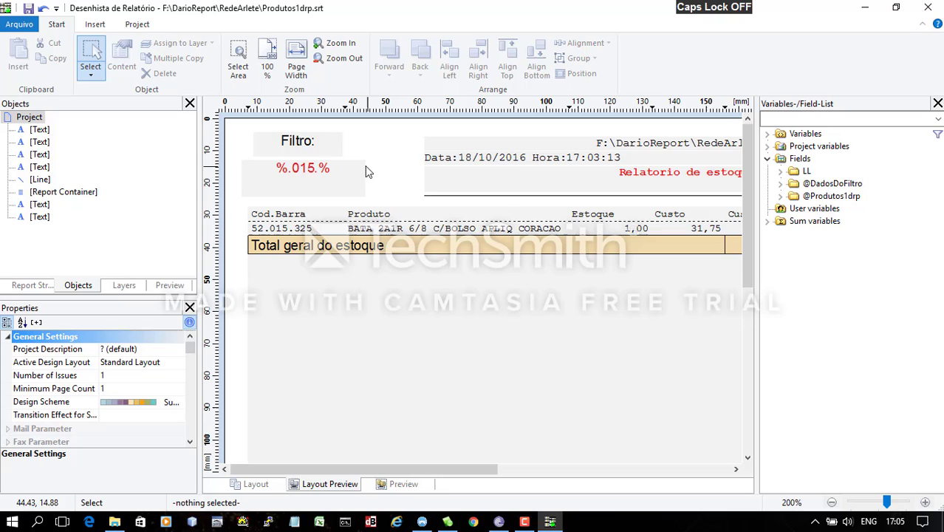
- Match the widths of the "Filtro:" label and the CodigoProduto value object with Enlarge Horizontally
left_click(317, 146)
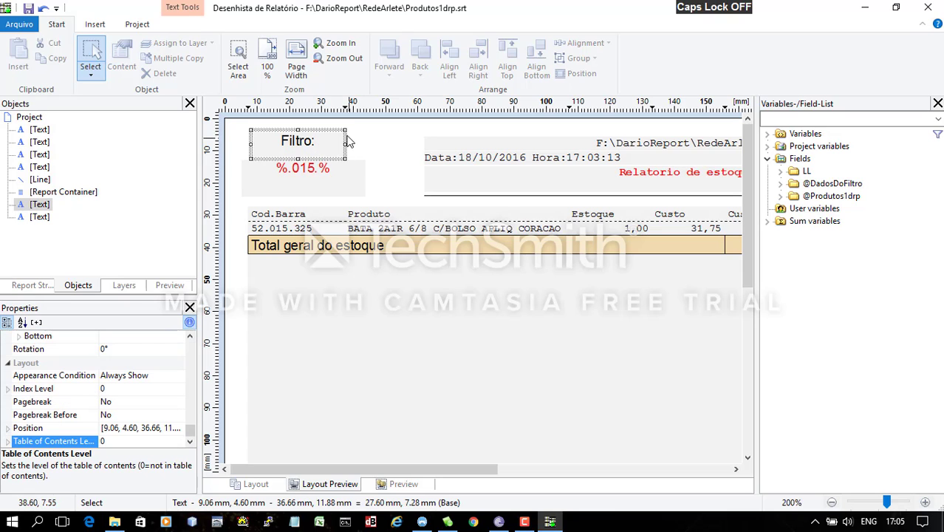
left_click(338, 175)
left_click(318, 143)
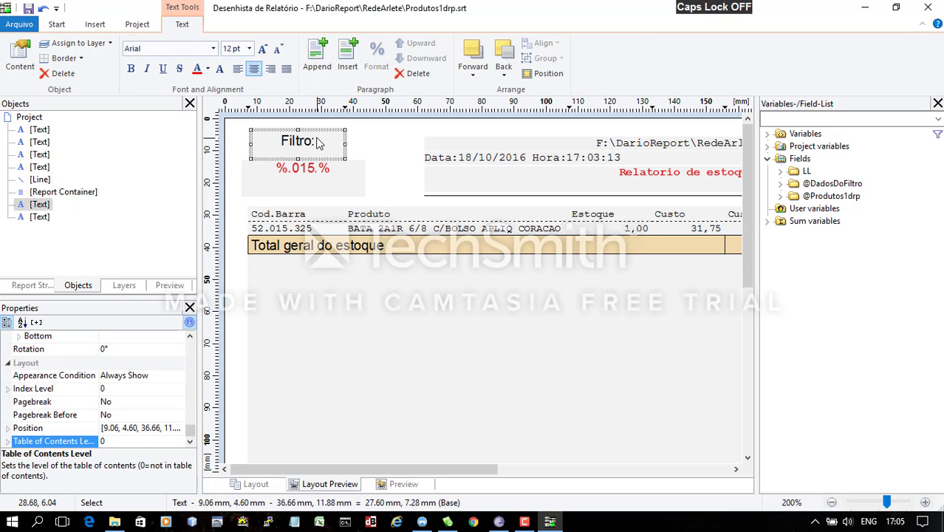
left_click(323, 178)
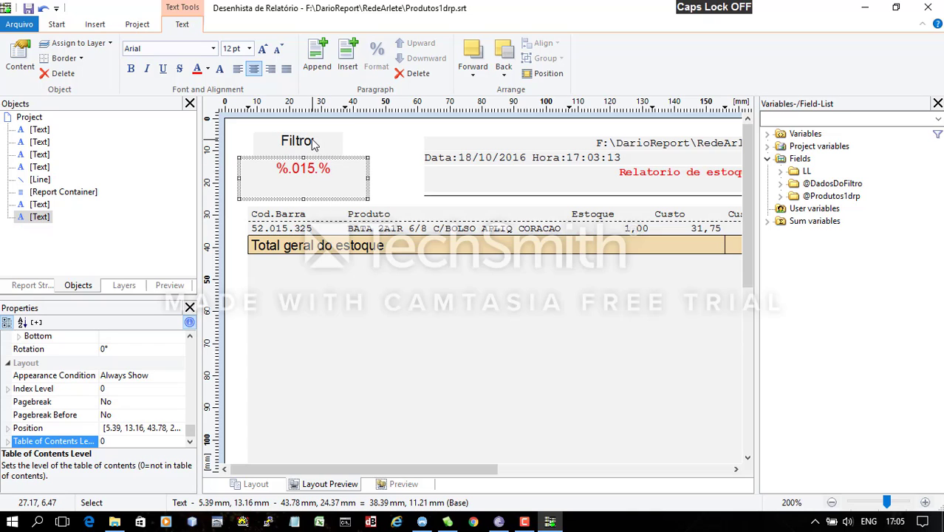
left_click(312, 144, "shift")
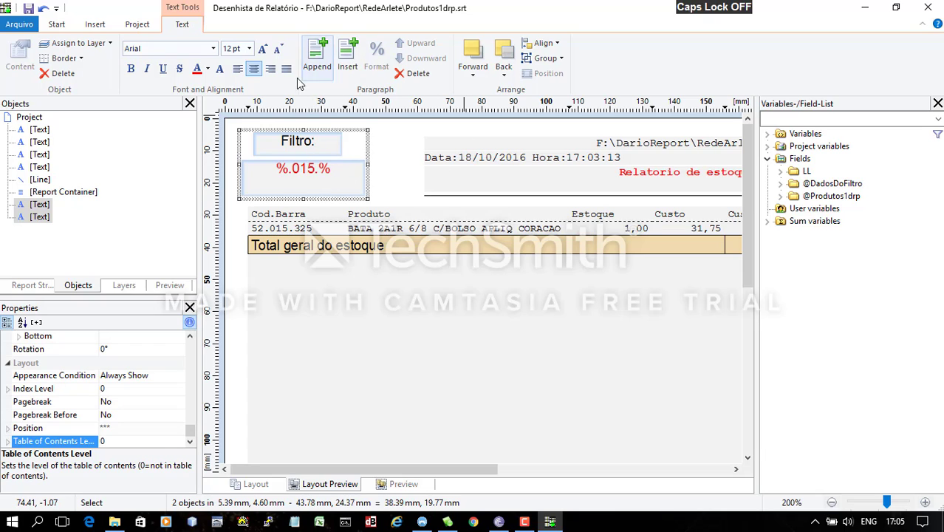
left_click(559, 46)
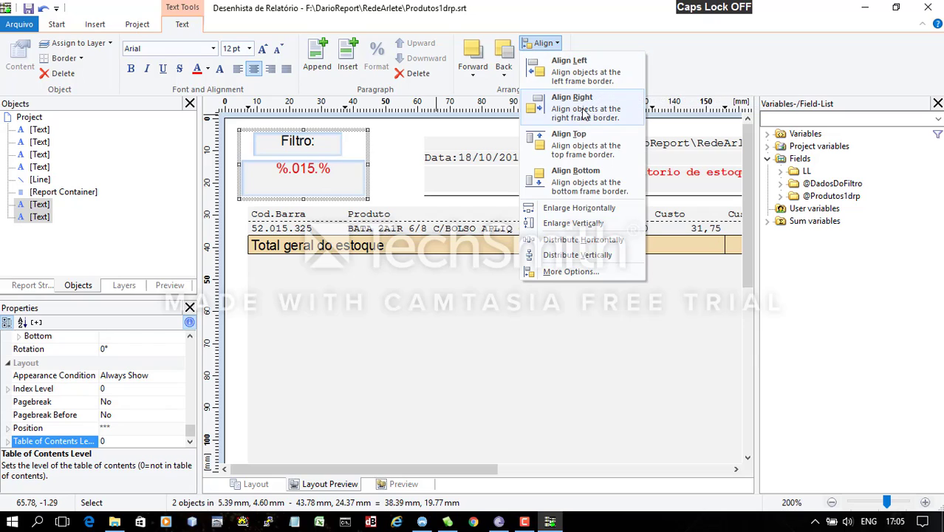
left_click(589, 210)
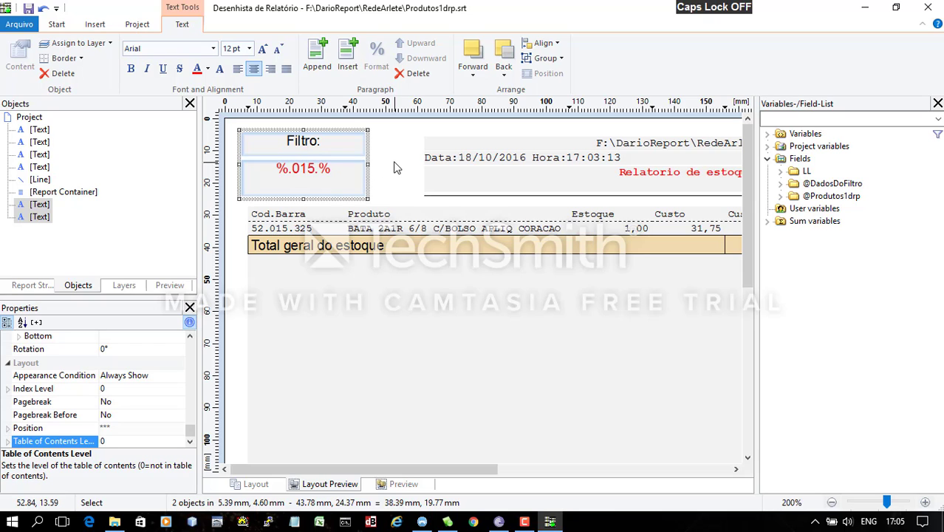
- Try Enlarge Vertically on the "Filtro:" label and the CodigoProduto value object, and undo it
left_click(558, 46)
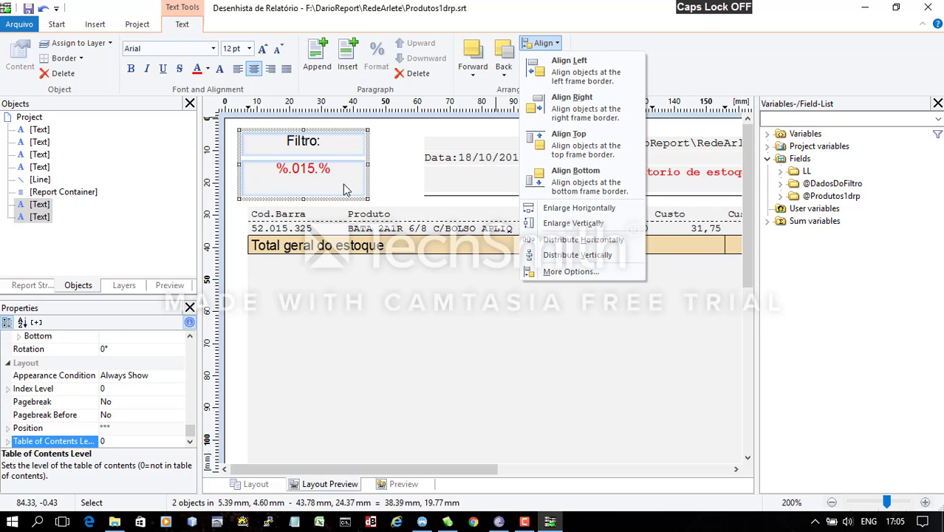
left_click(594, 230)
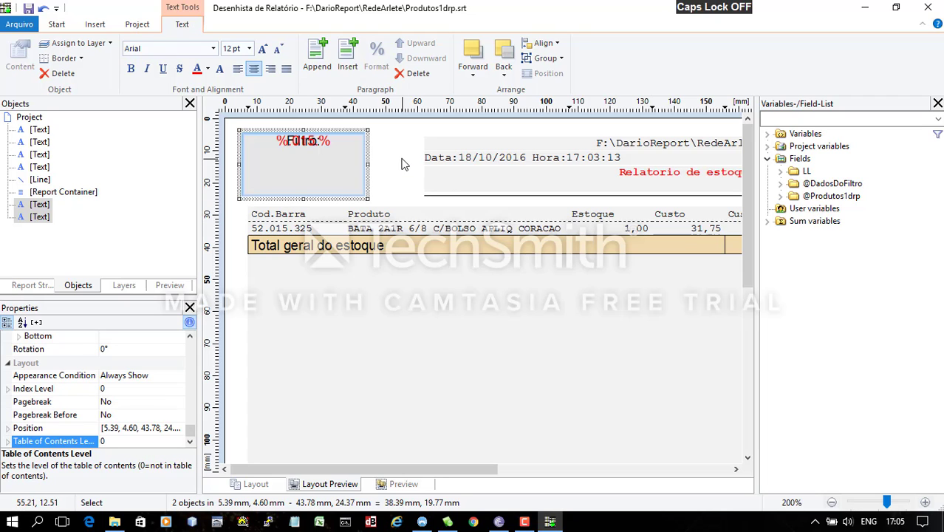
key("ctrl+z")
left_click(322, 177)
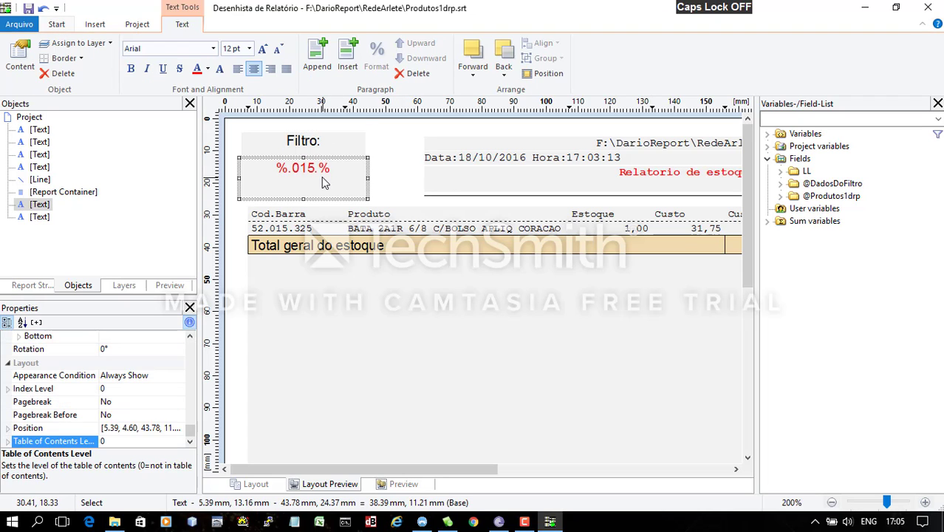
left_click(328, 150)
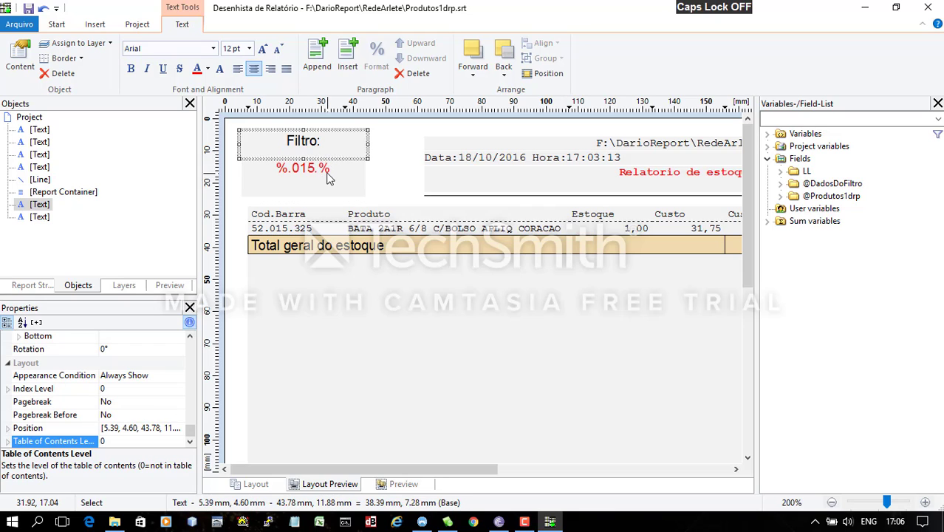
left_click(328, 177, "shift")
left_click(559, 43)
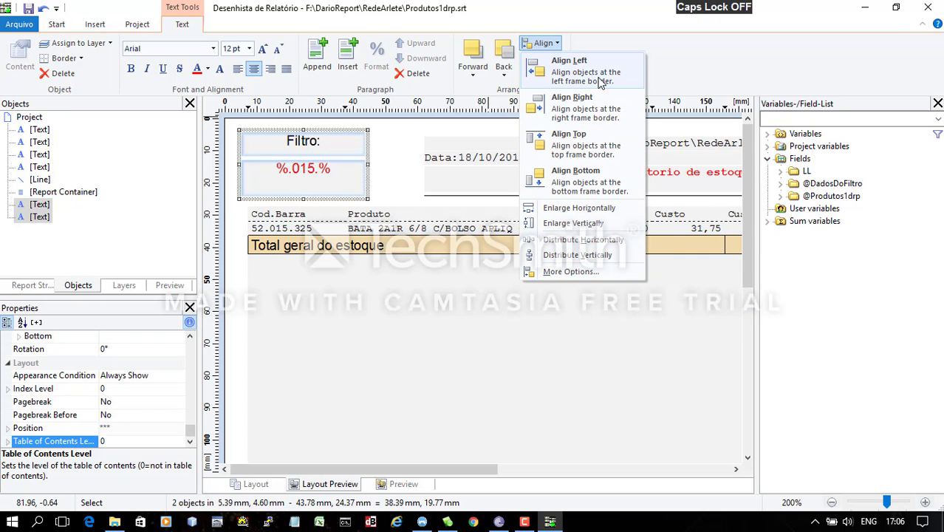
left_click(397, 133)
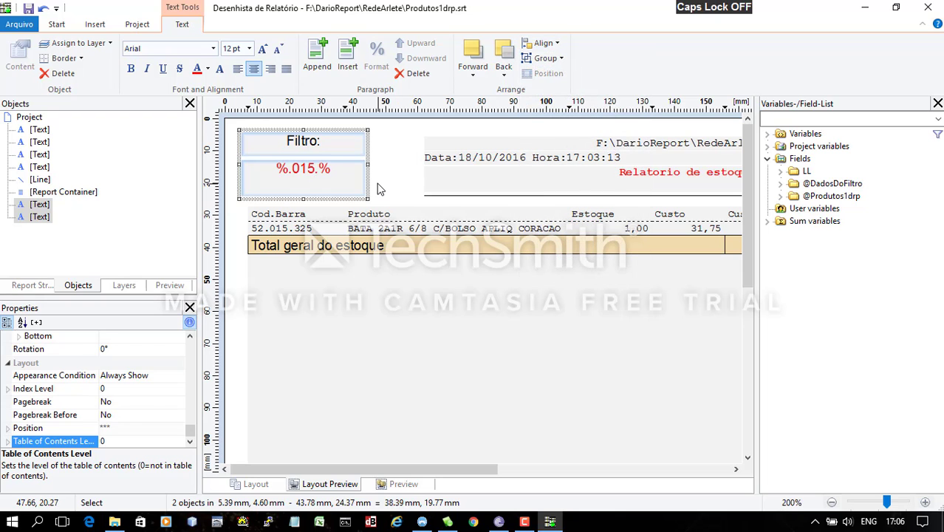
left_click(391, 186)
- Shorten the CodigoProduto value object to about the height of one text line and close the report designer
left_click(314, 185)
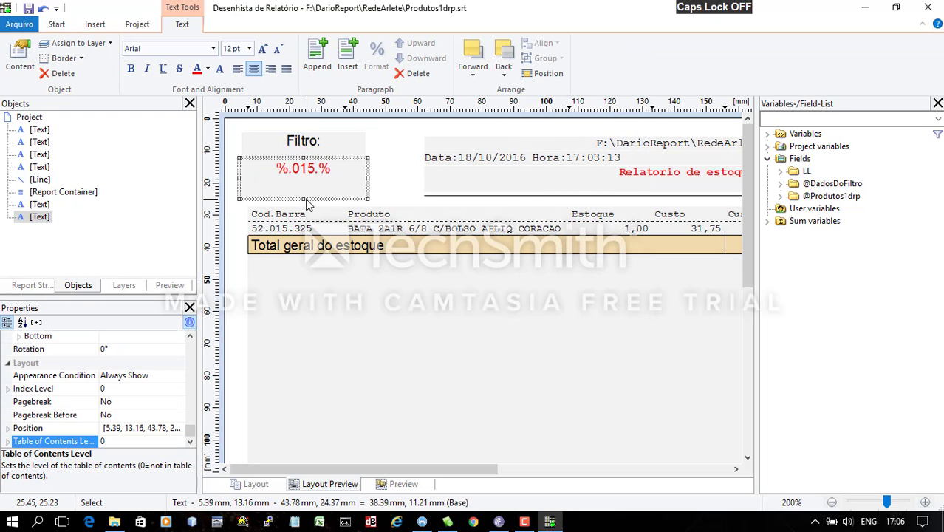
left_click(375, 140)
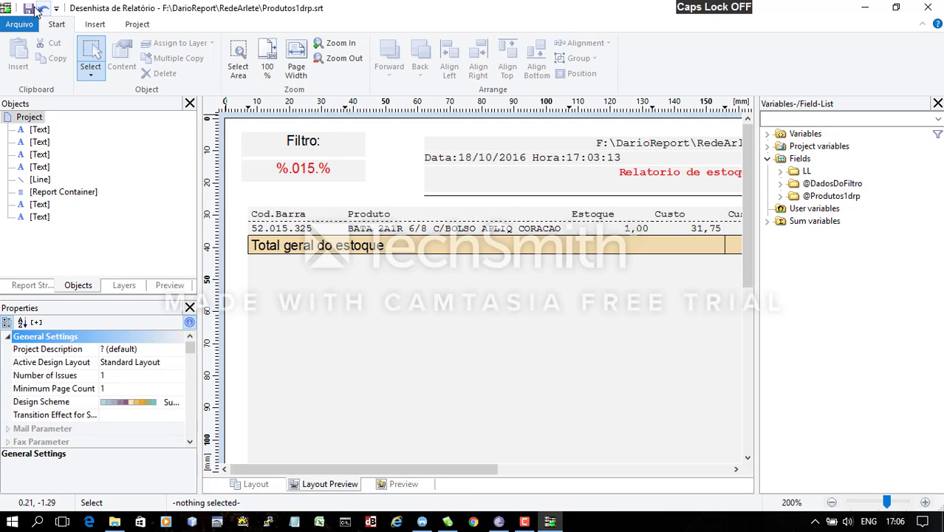
left_click(928, 9)
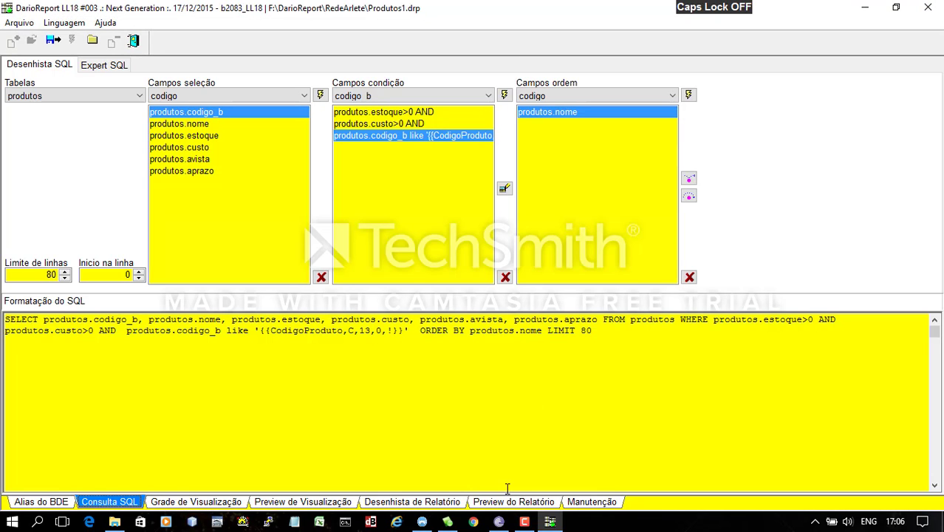
- Preview the report with the CodigoProduto filter 02.015%, check the filter in the enlarged page header, and close the preview
left_click(522, 504)
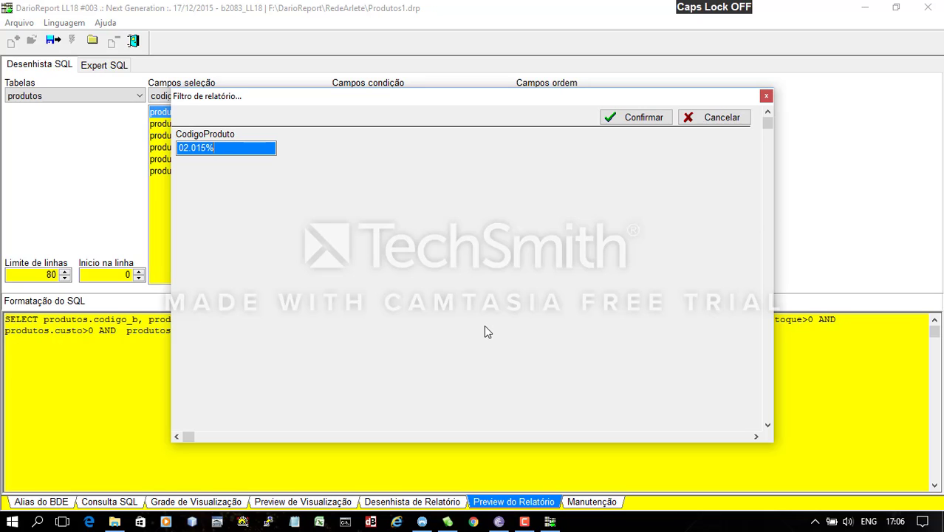
left_click(620, 119)
left_click(620, 269)
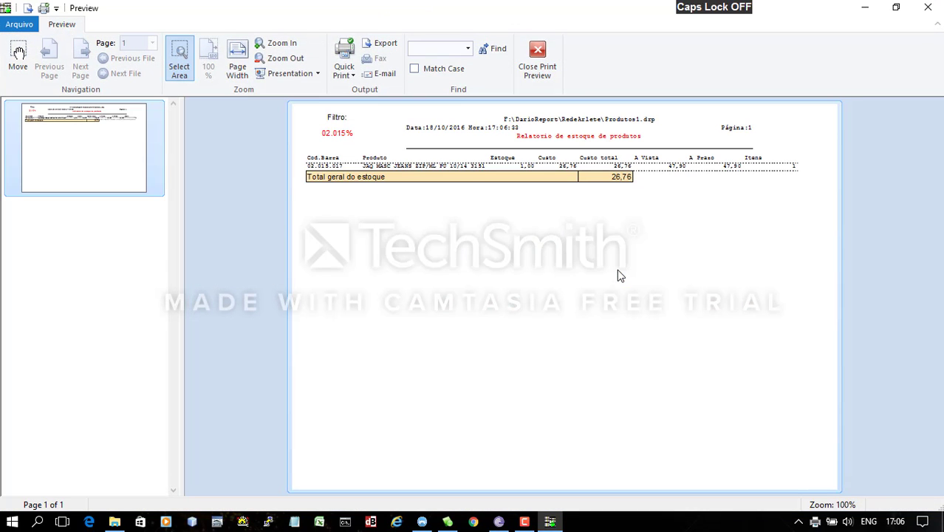
left_click(269, 46)
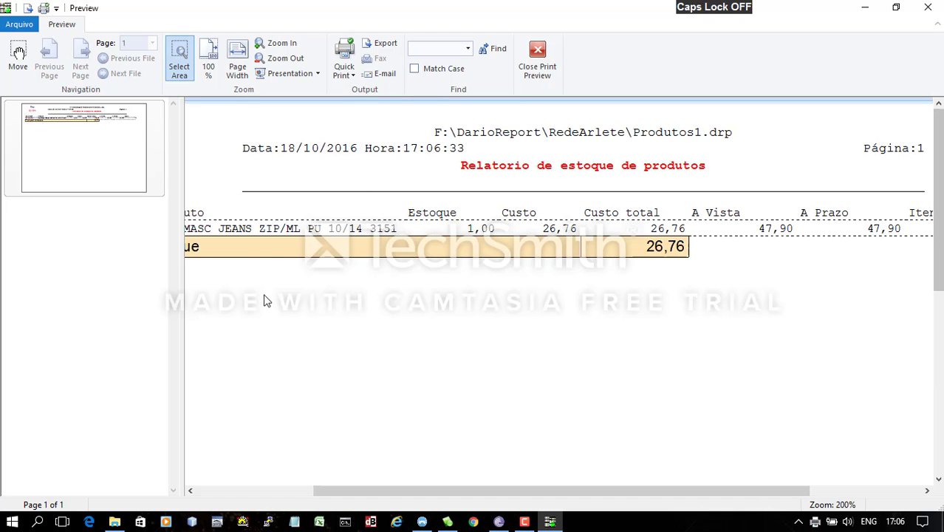
left_click(288, 490)
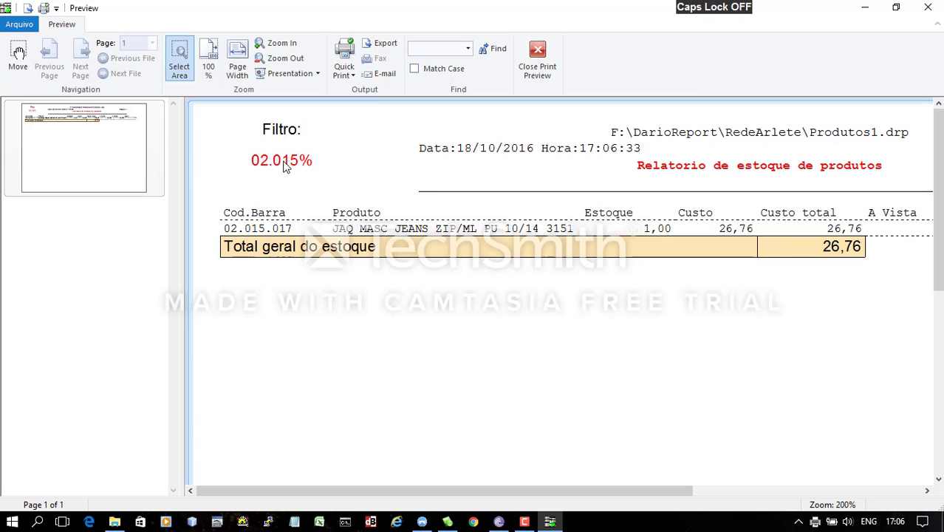
left_click(537, 59)
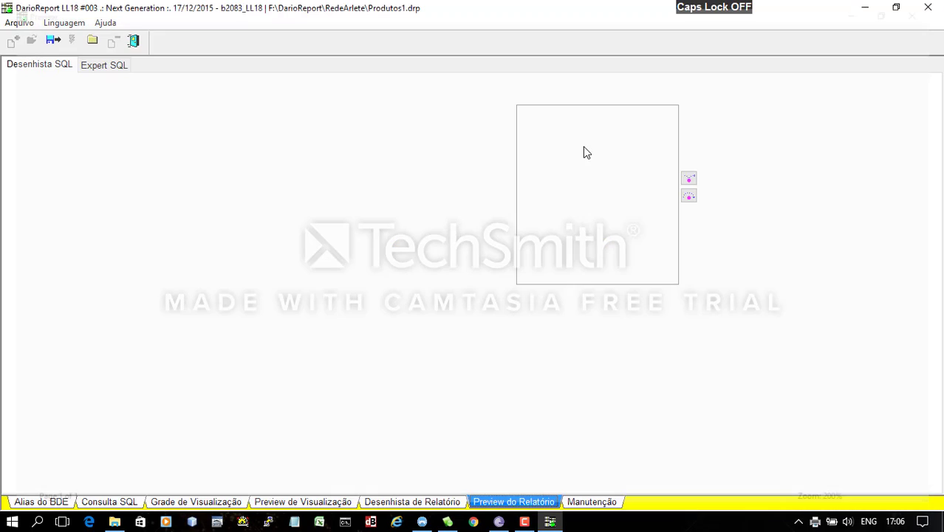
- Generate the report preview with the CodigoProduto filter %.015.%
left_click(527, 503)
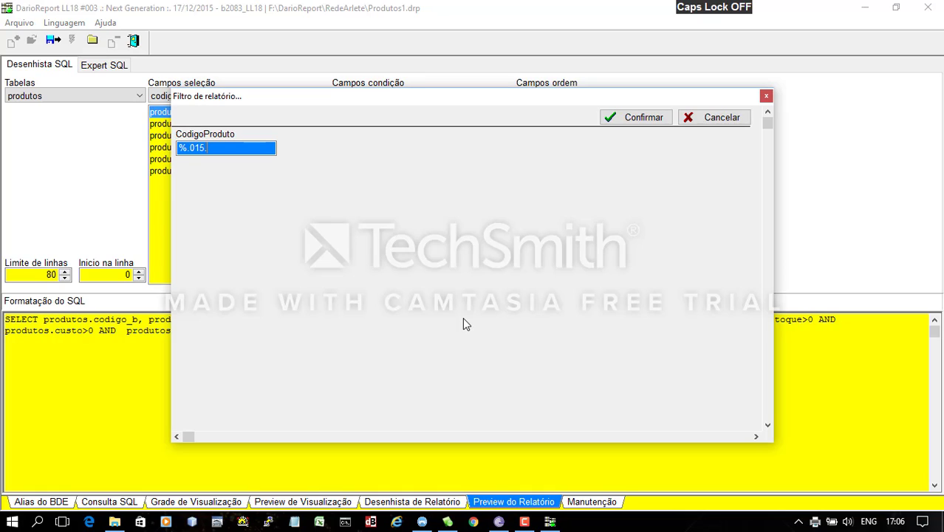
left_click(638, 117)
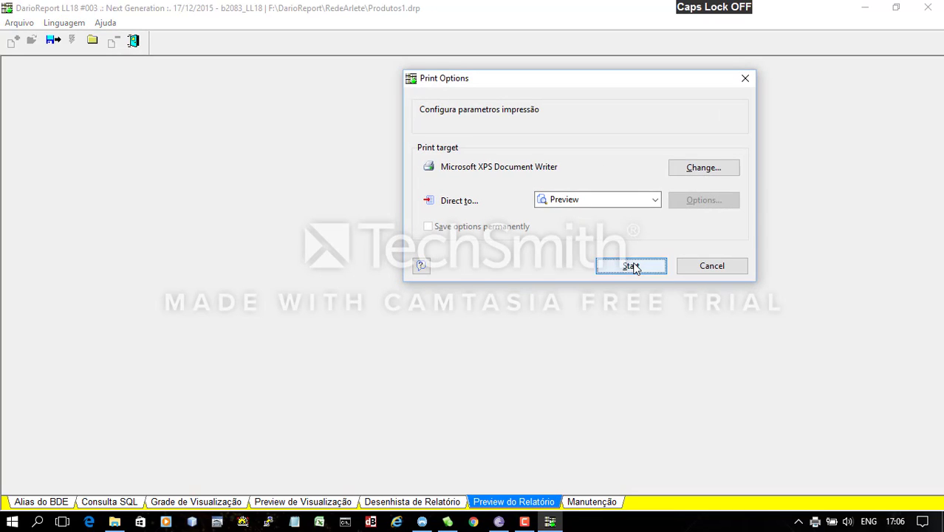
left_click(633, 266)
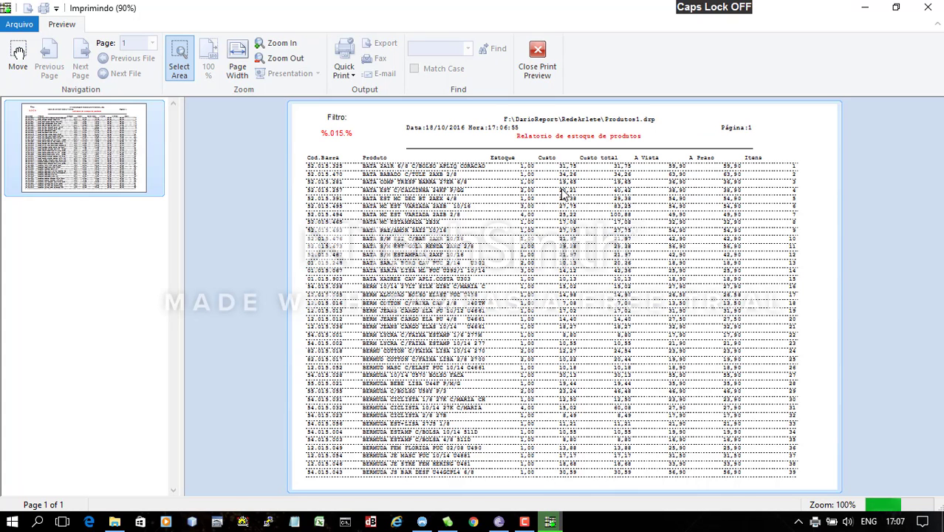
- Check the filter header on all three pages of the report preview and close the preview
left_click(118, 284)
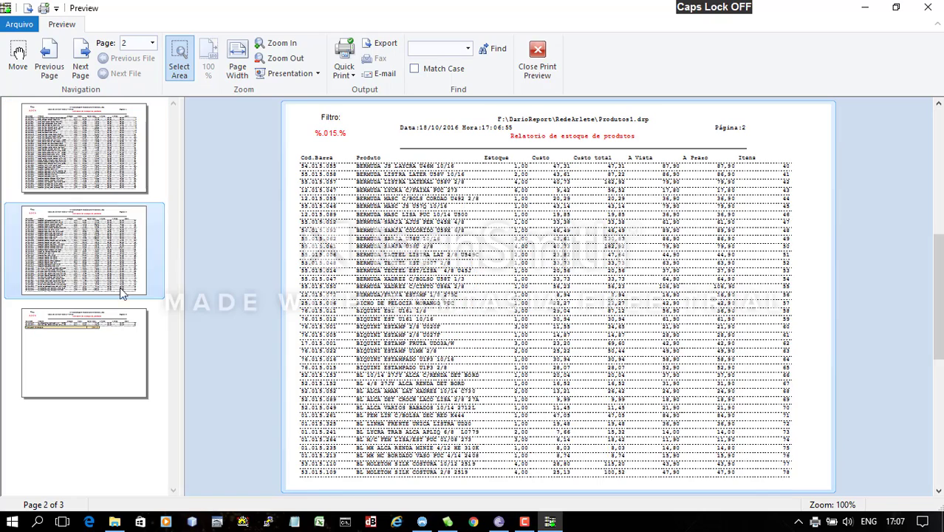
left_click(111, 340)
left_click(101, 167)
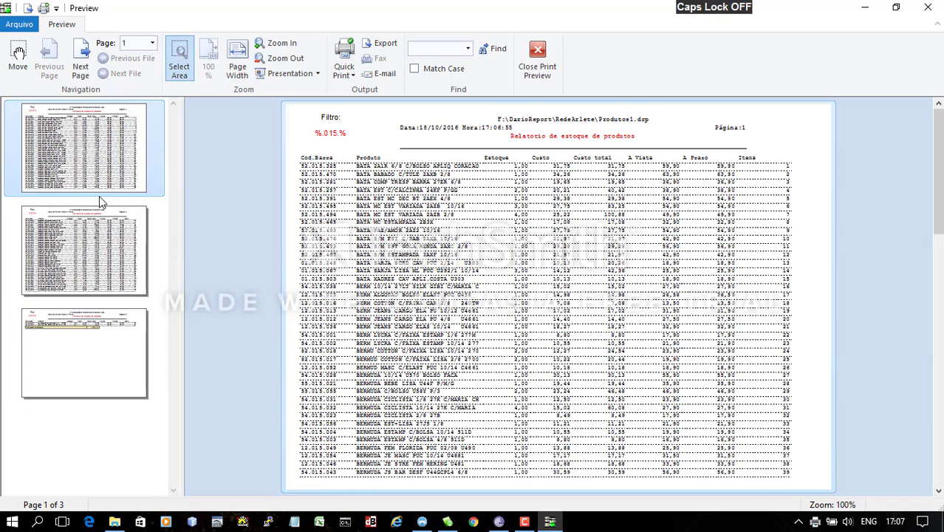
left_click(75, 246)
left_click(84, 322)
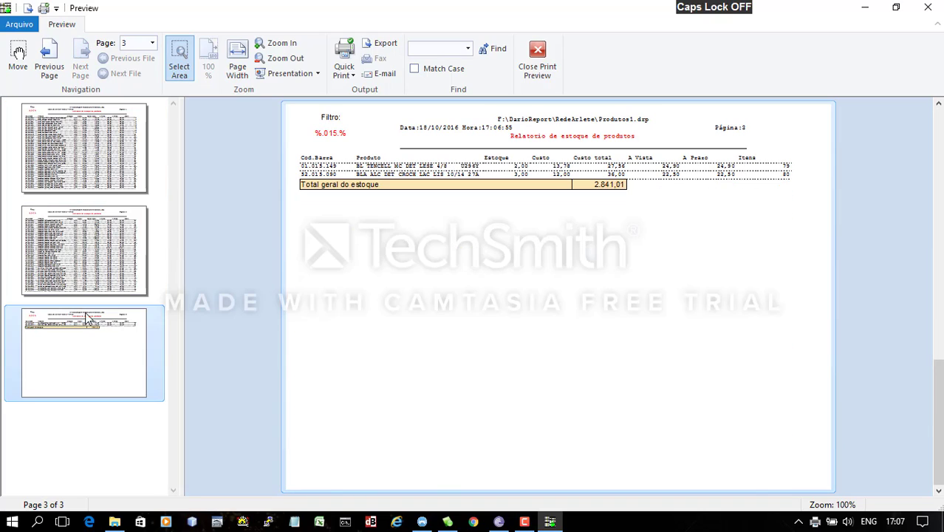
left_click(101, 229)
left_click(90, 109)
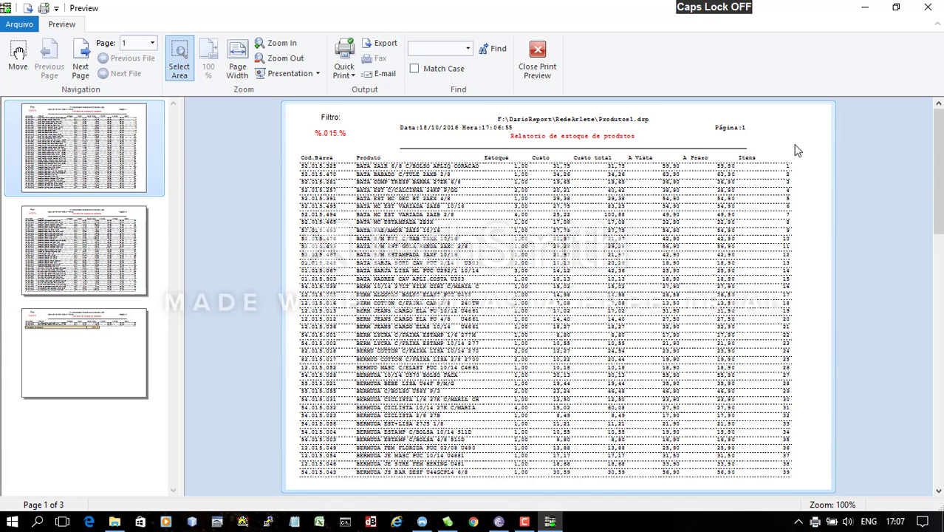
left_click(94, 226)
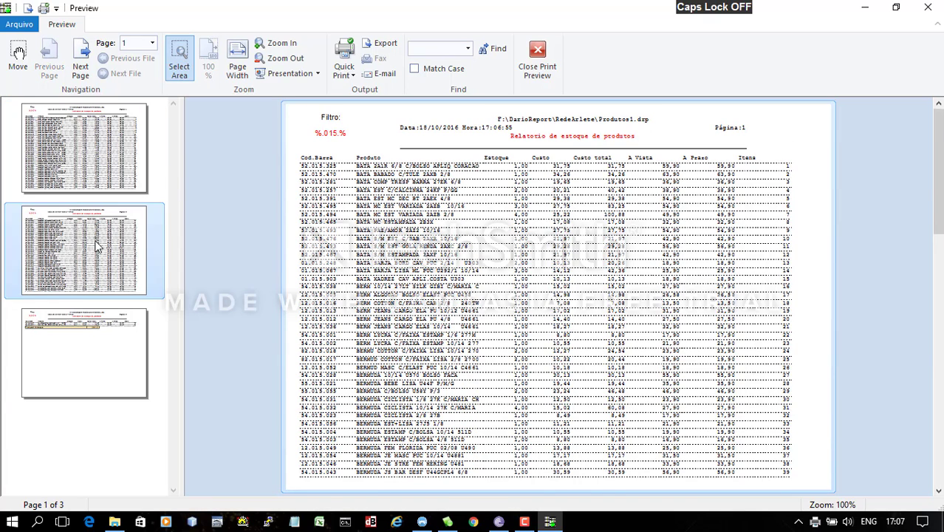
left_click(83, 317)
left_click(83, 132)
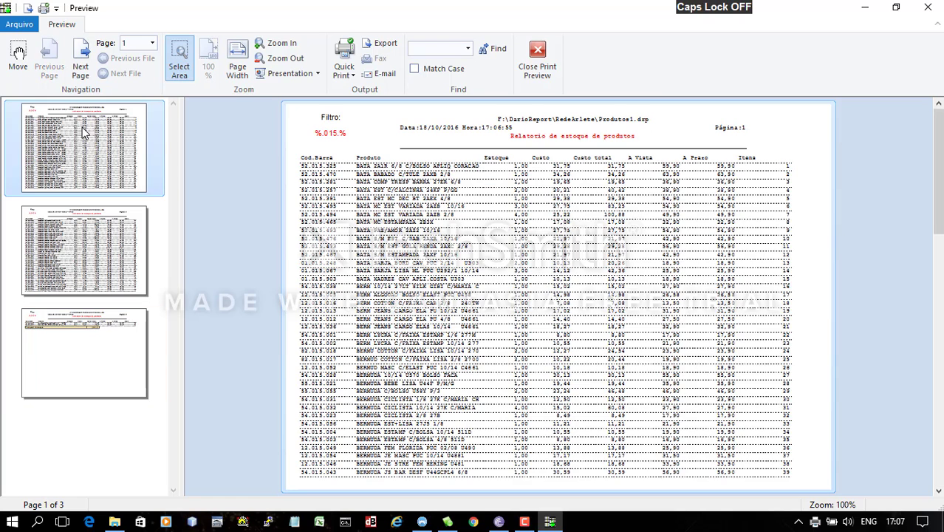
left_click(536, 64)
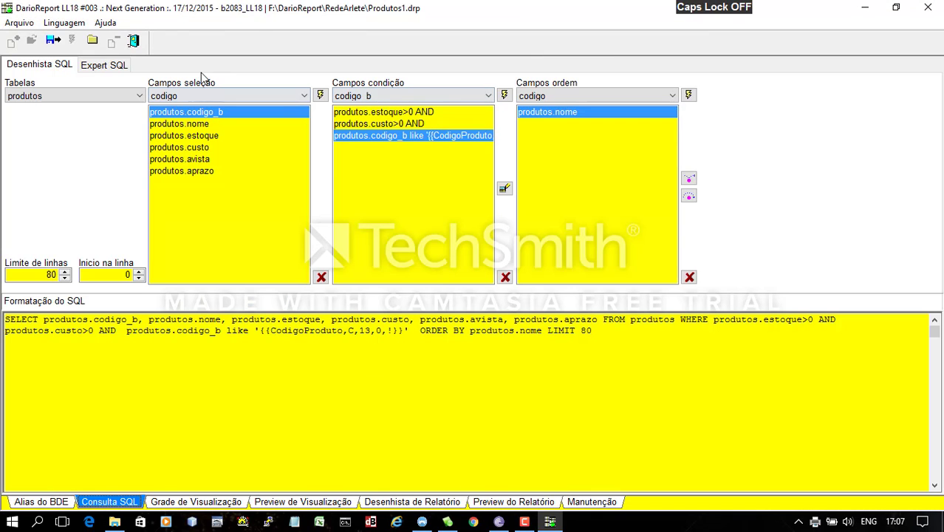
left_click(93, 40)
left_click(467, 294)
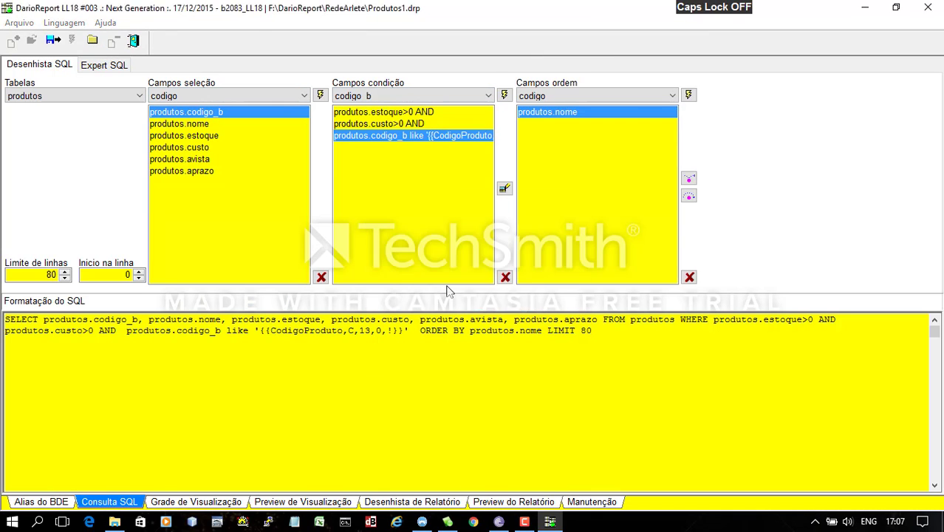